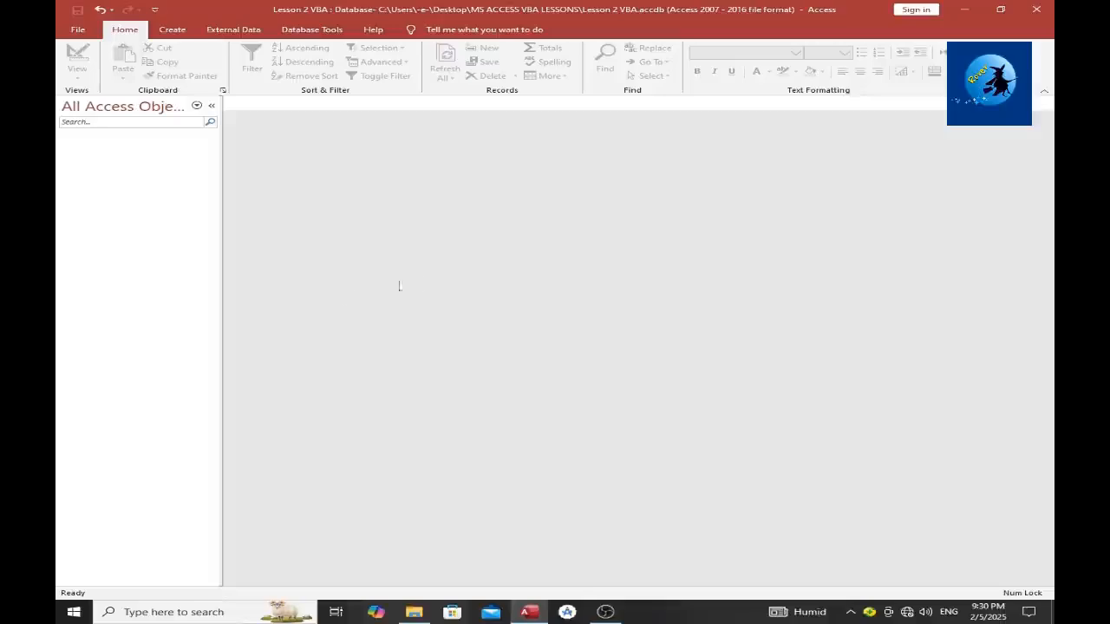
Create a blank form and set its caption to "Welcome to the Form"
left_click(174, 30)
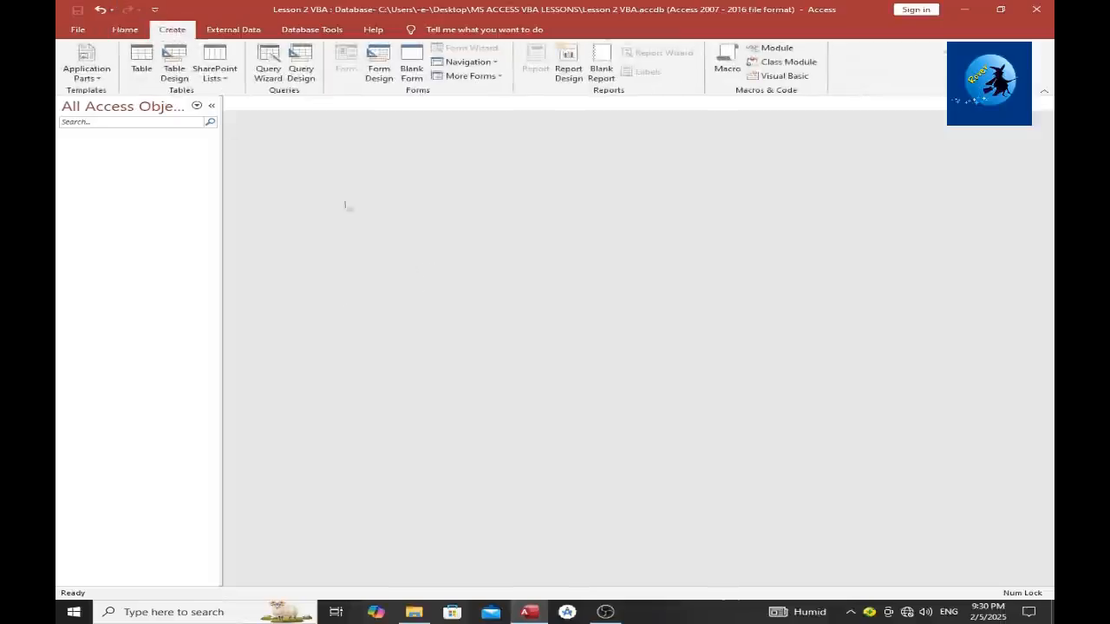
left_click(415, 66)
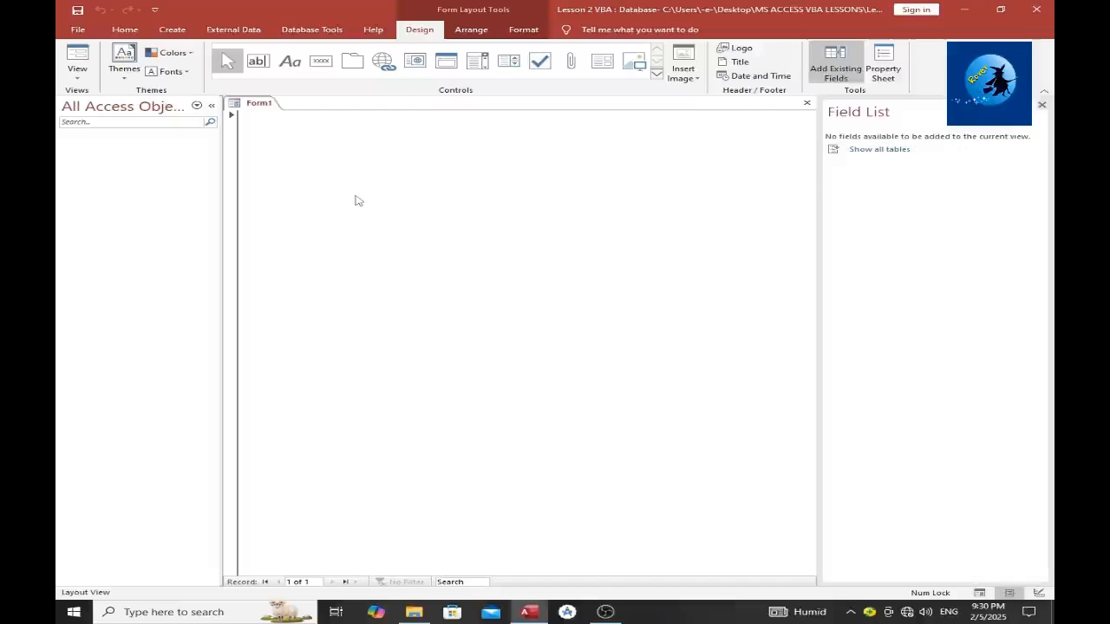
right_click(356, 200)
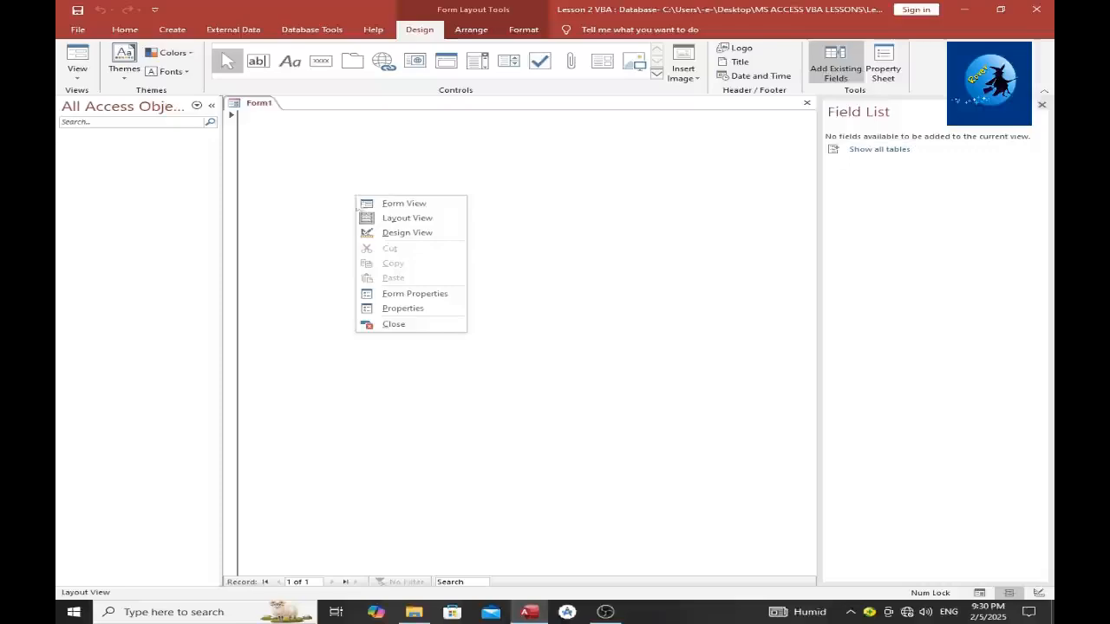
left_click(387, 306)
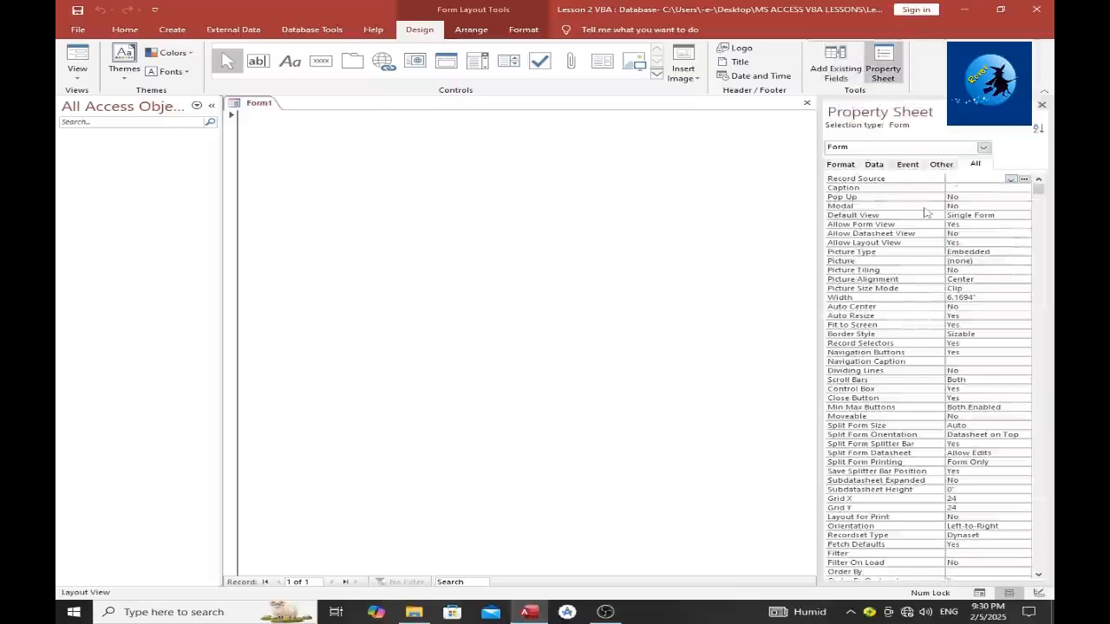
left_click(959, 188)
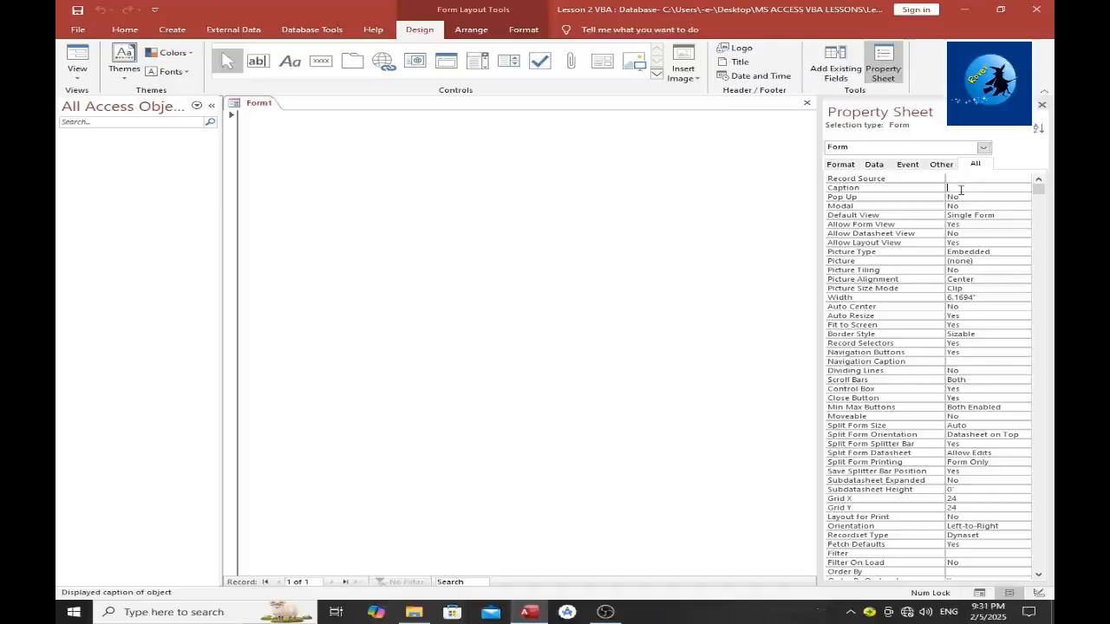
type("We")
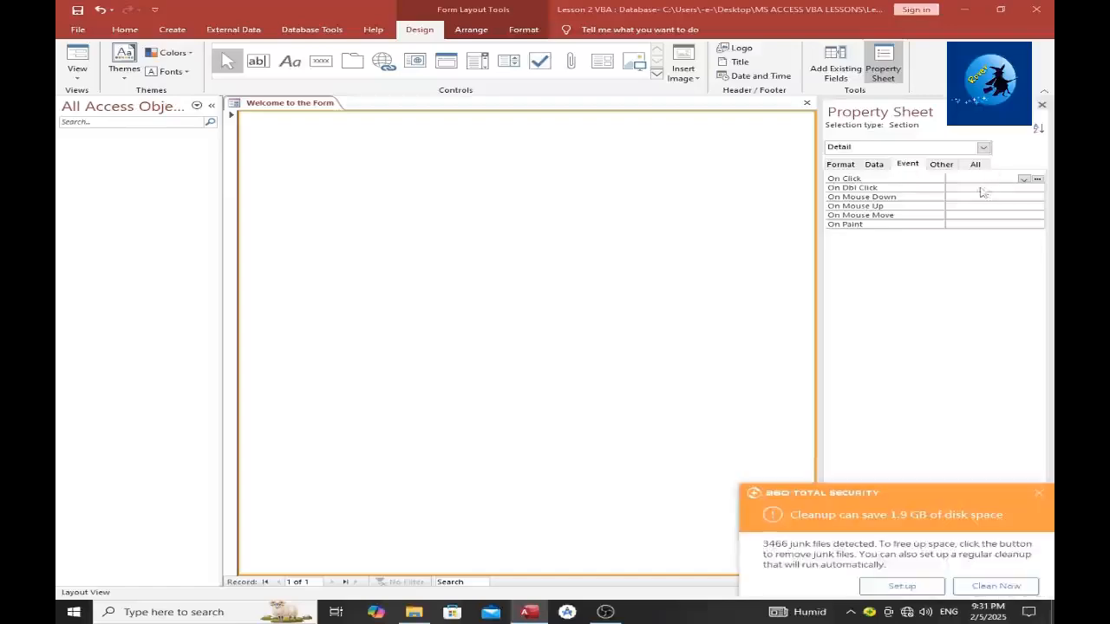
Assign an event procedure to the form's On Load event and open its code for editing
left_click(1024, 179)
left_click(997, 188)
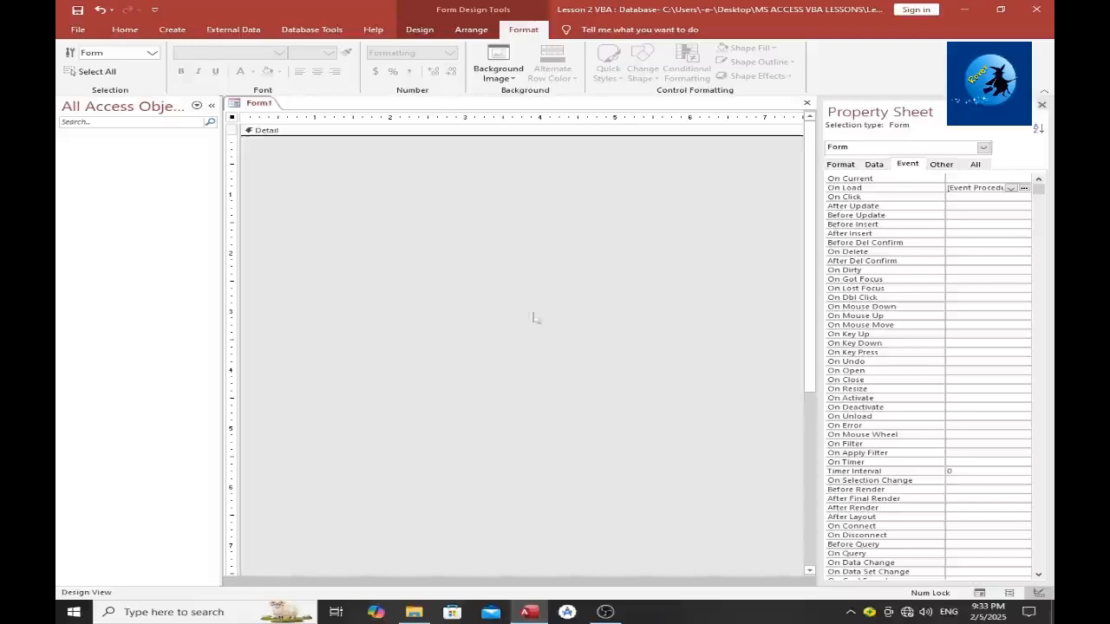
right_click(354, 231)
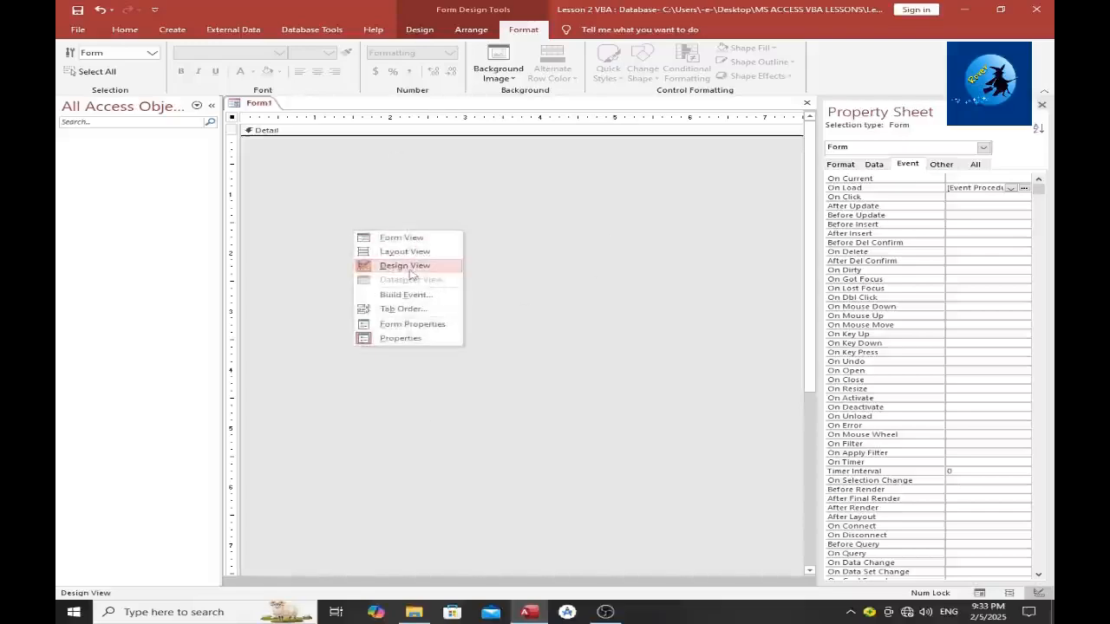
left_click(527, 210)
right_click(534, 207)
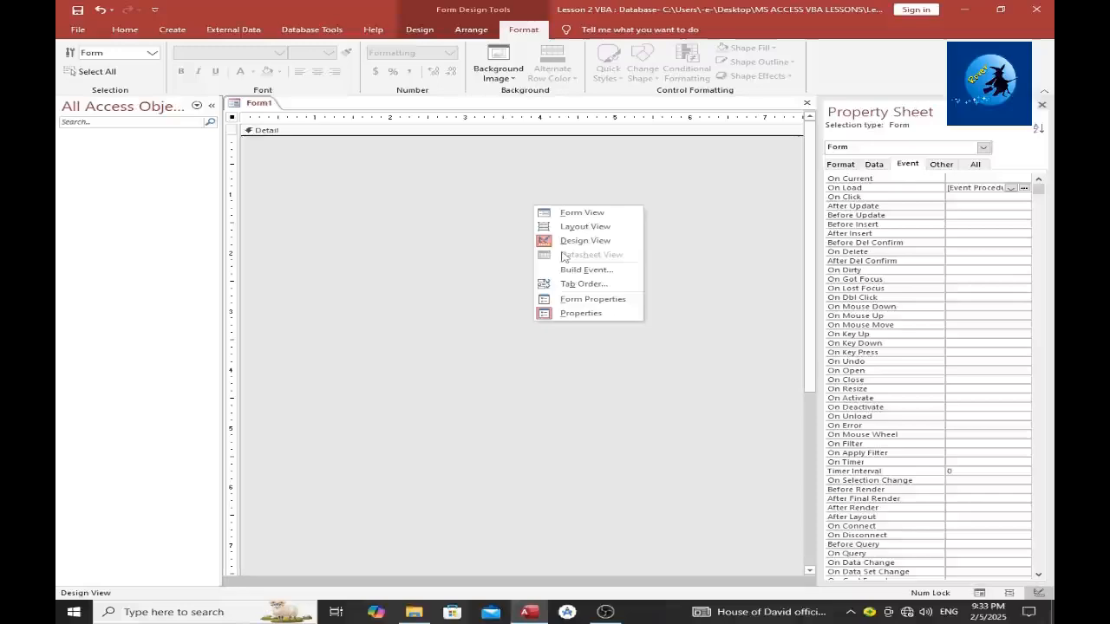
left_click(1023, 189)
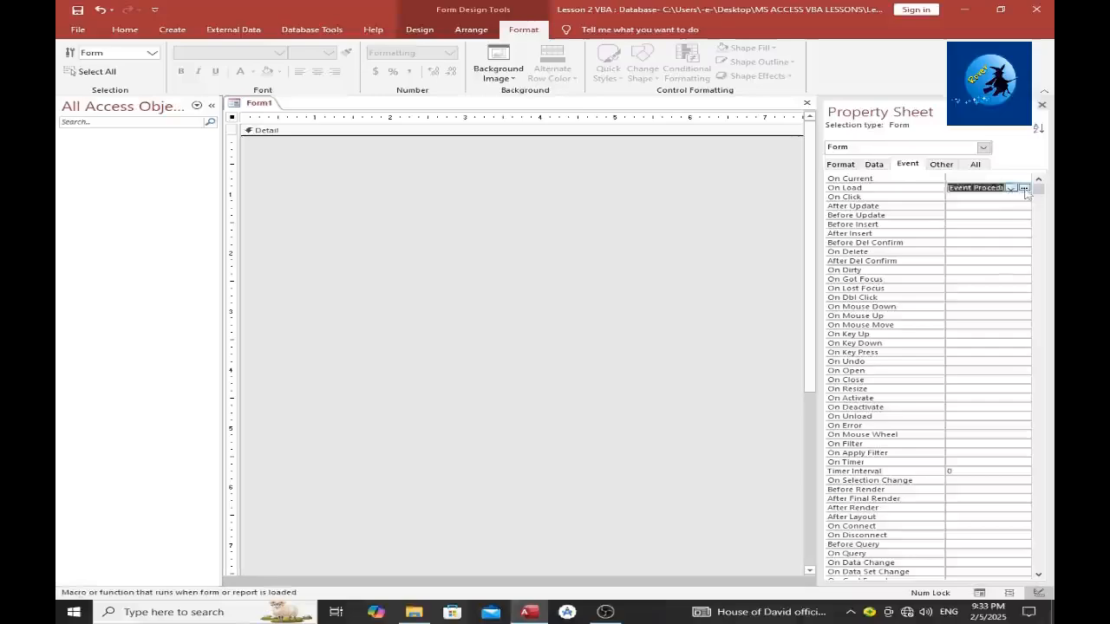
left_click(1025, 188)
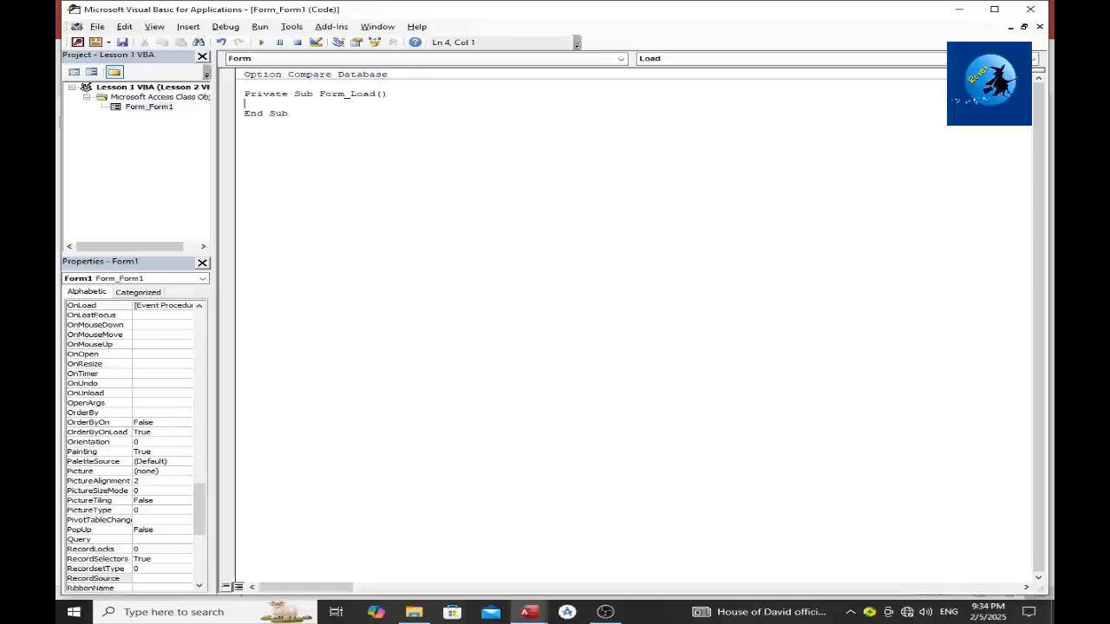
In the Form_Load procedure, write the statement MsgBox "Welcome ! The form ha loaded."
type("MsgBox \"W")
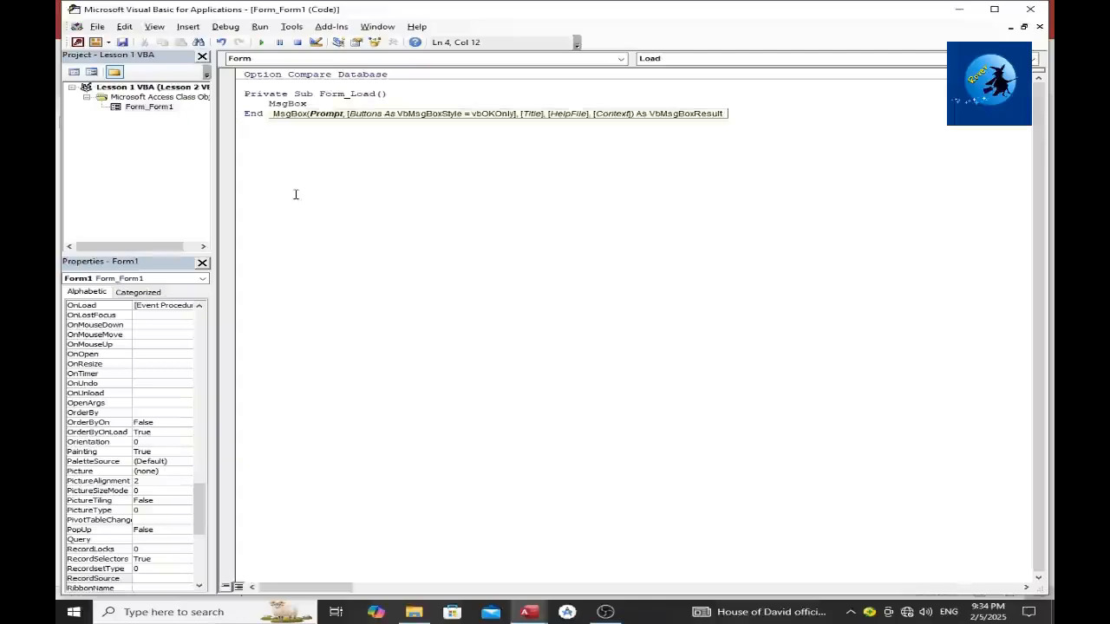
type("elcome !")
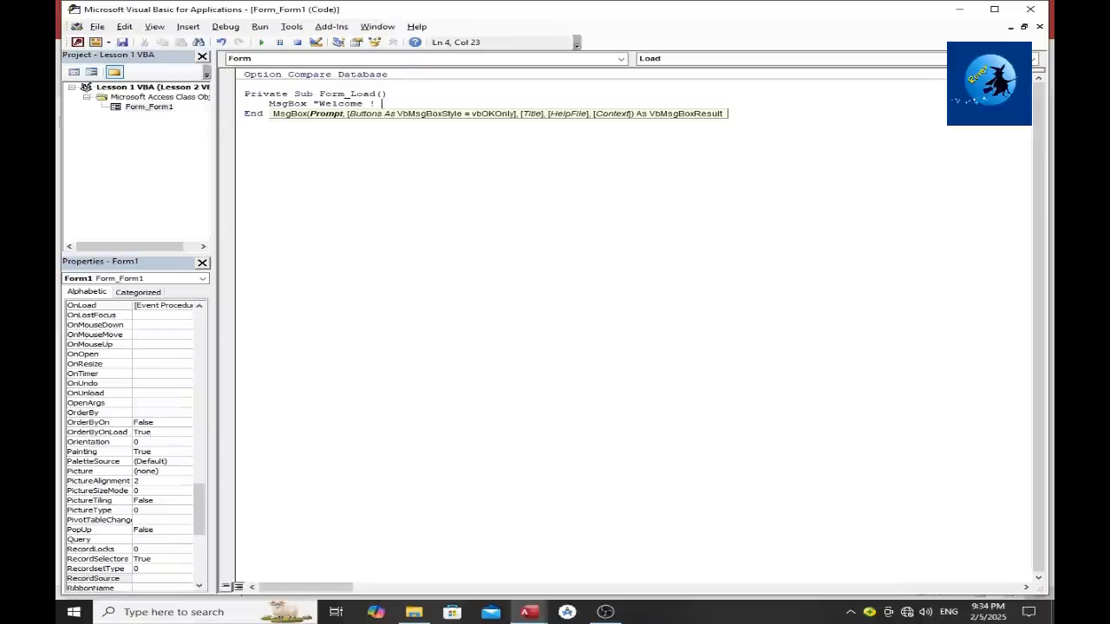
type("Th")
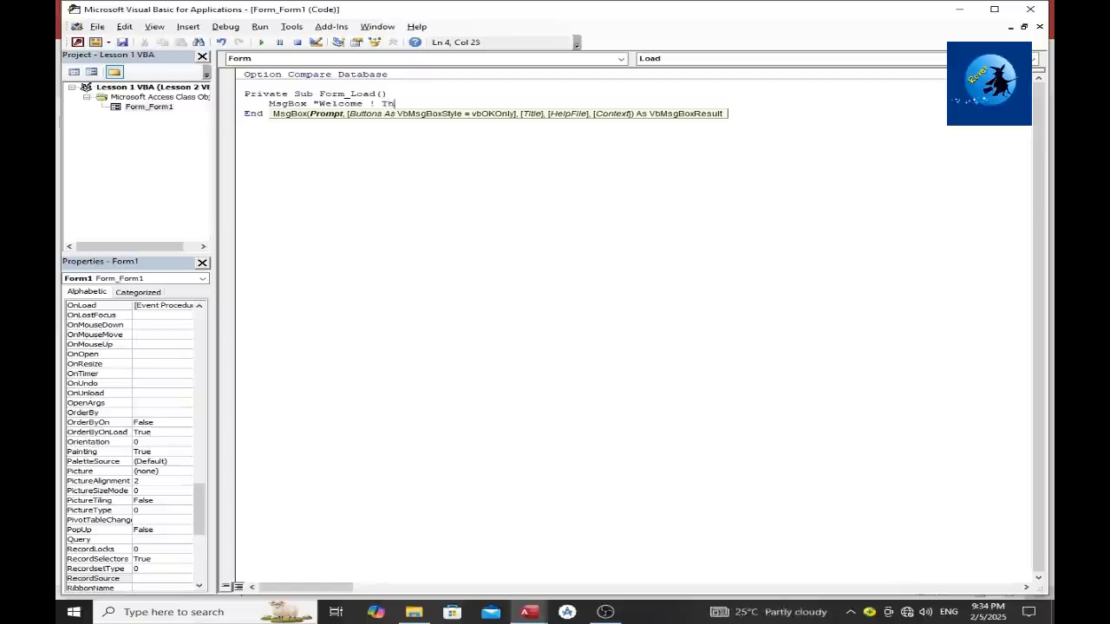
type("e form ")
type("ha ")
type("la")
type("aded")
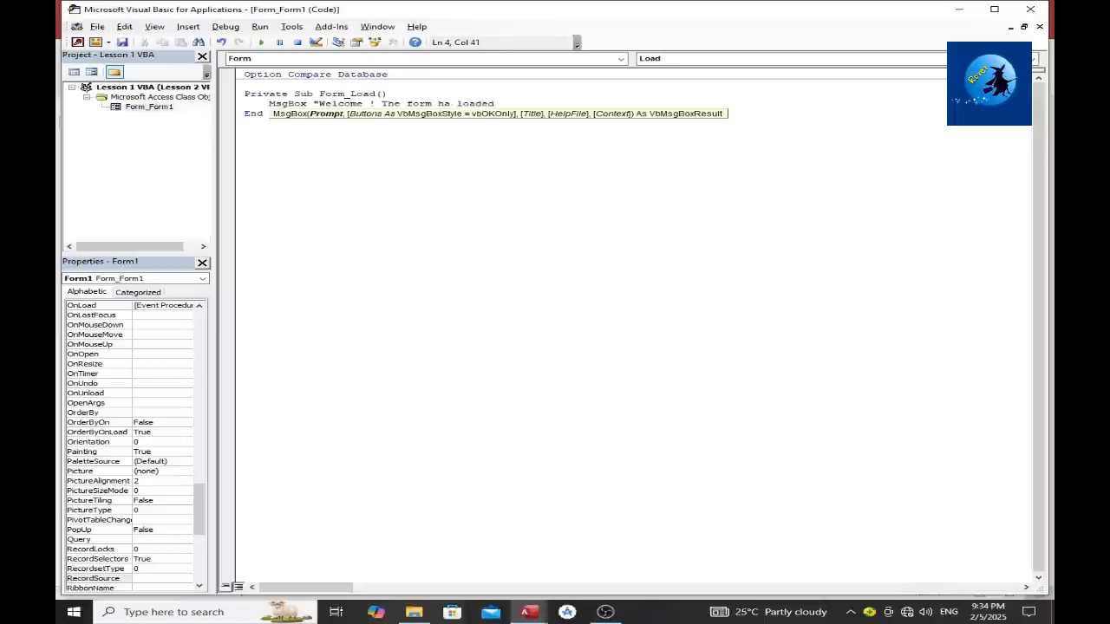
type(".\"")
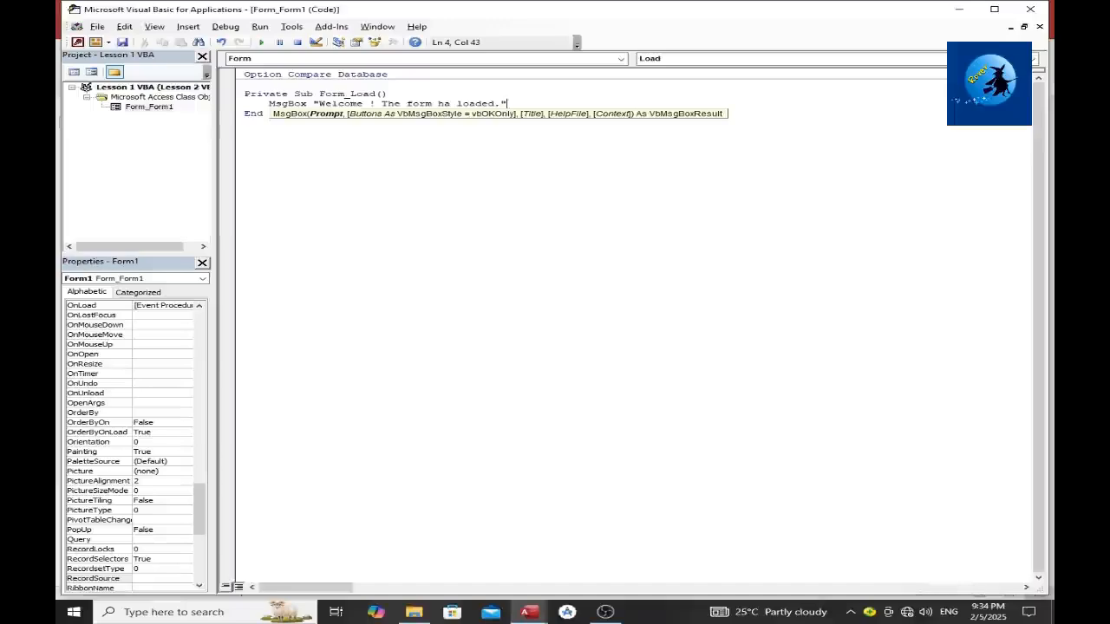
left_click(411, 227)
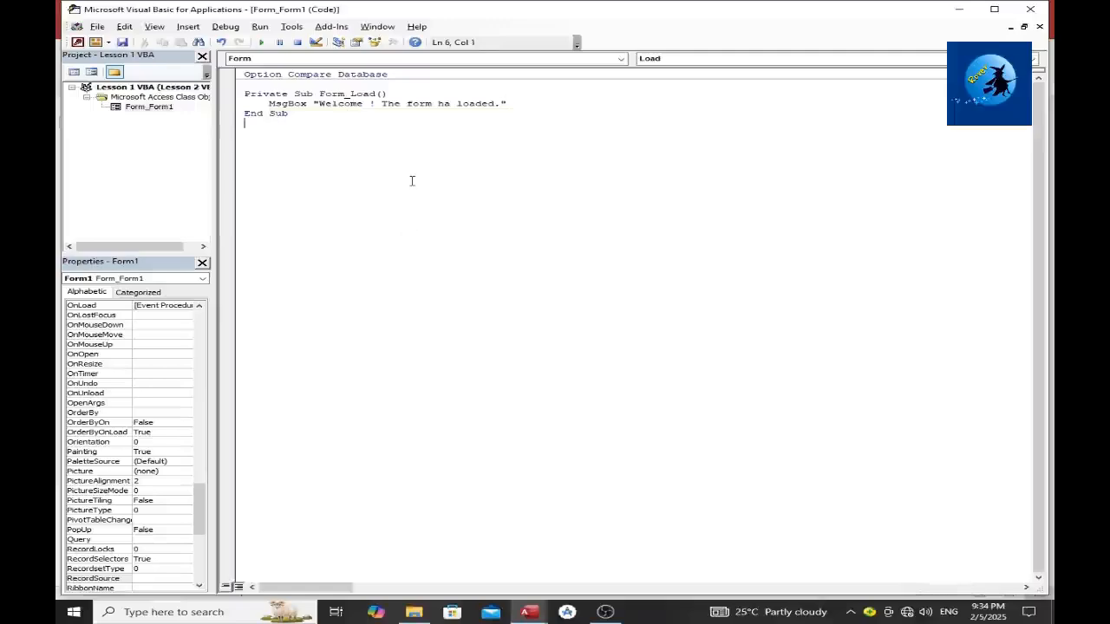
Save the form under the name "Welcome to the Form" and close the code editor
key("ctrl+s")
left_click(558, 232)
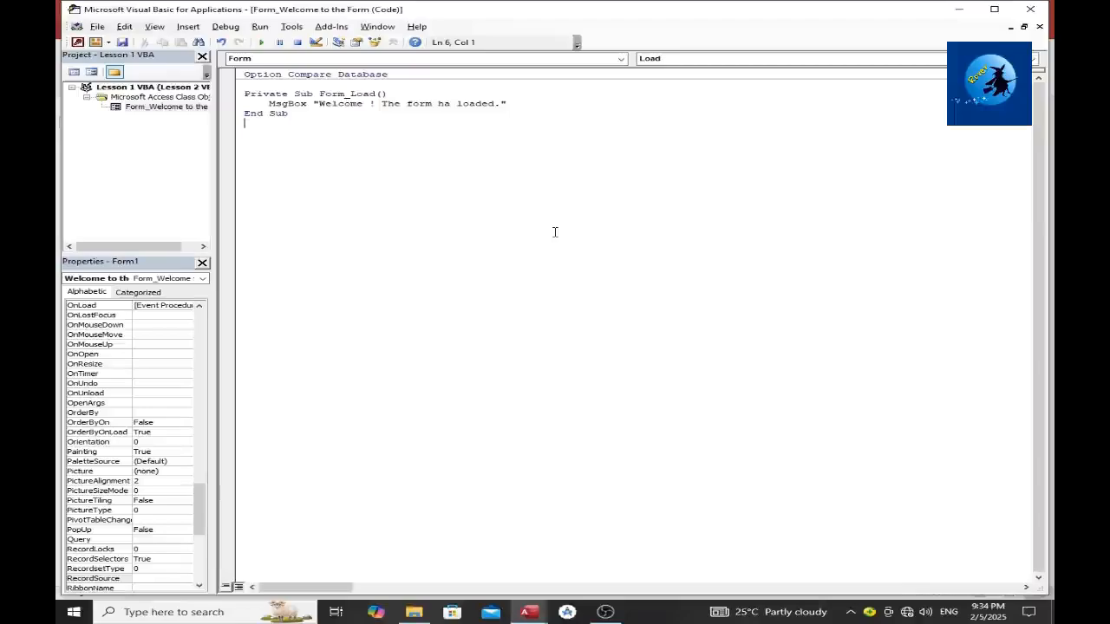
left_click(1036, 12)
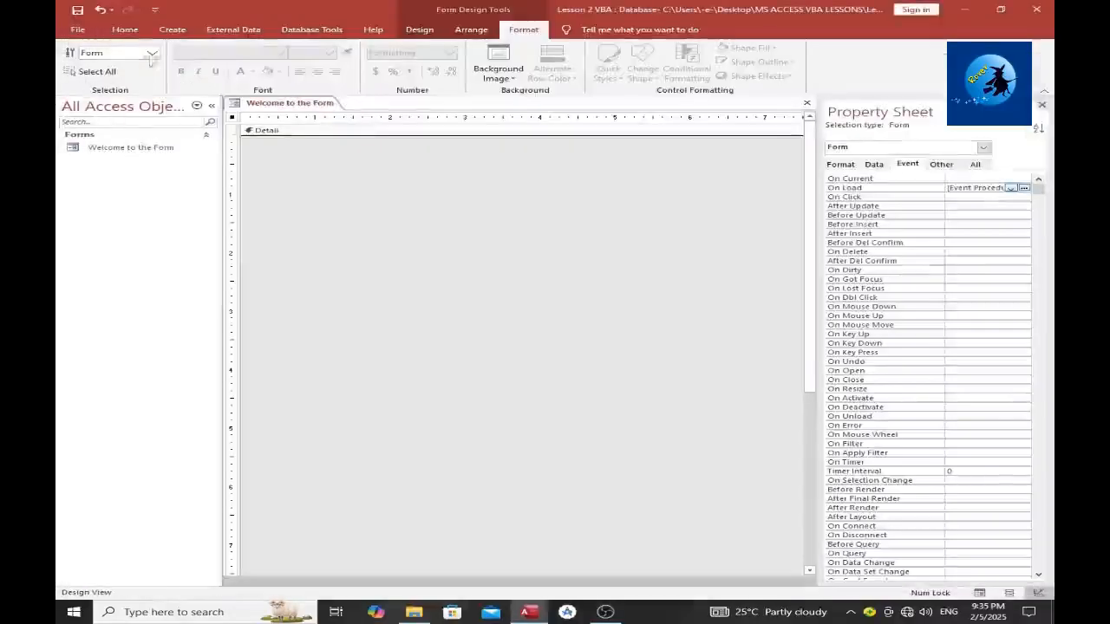
Run the form in Form View to test its load event and dismiss the message box
right_click(356, 148)
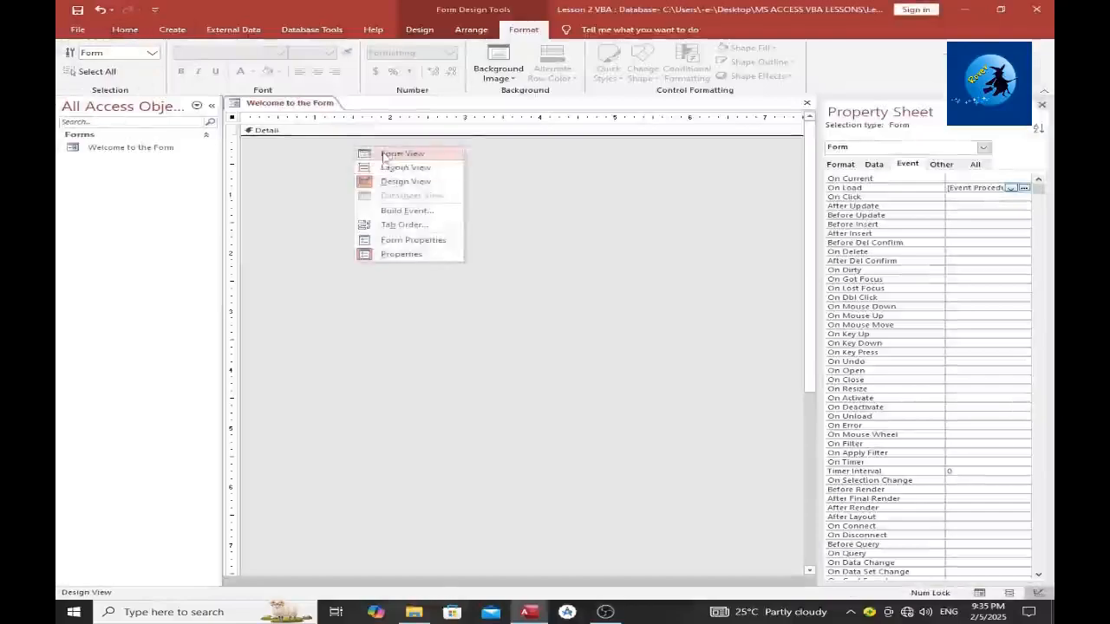
left_click(384, 156)
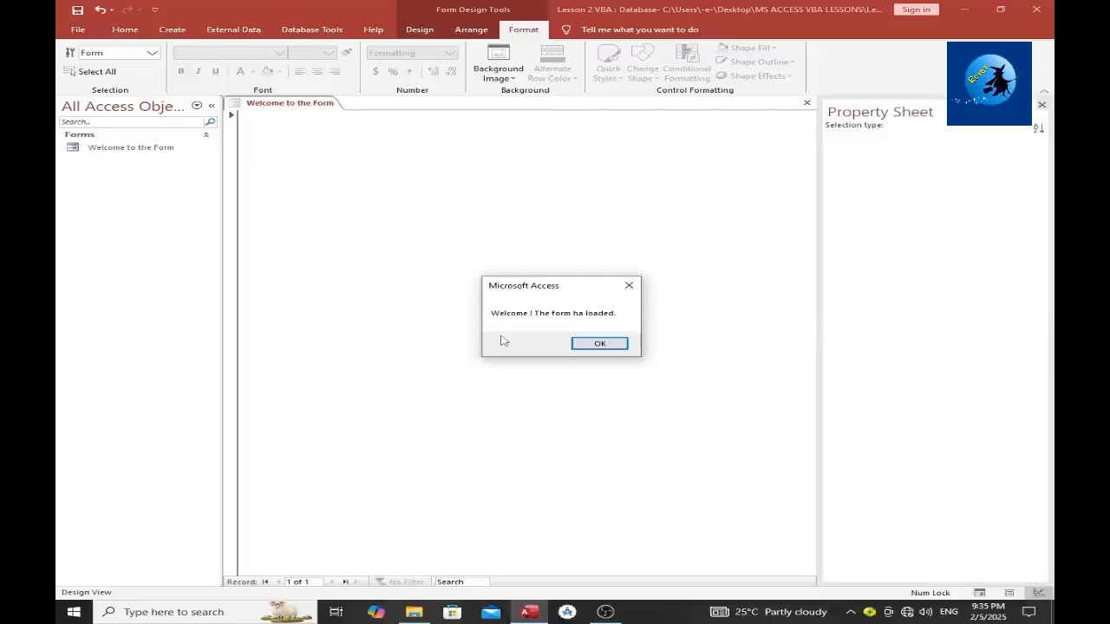
left_click(614, 343)
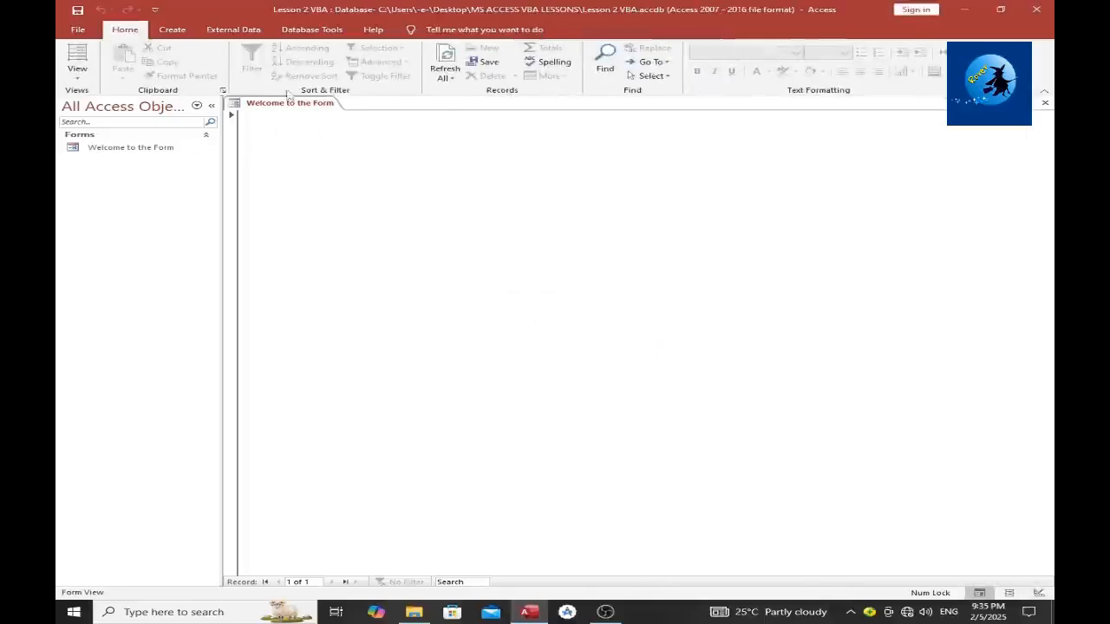
Return the form to Design View, run it in Form View once more and close the message box
right_click(278, 103)
left_click(299, 183)
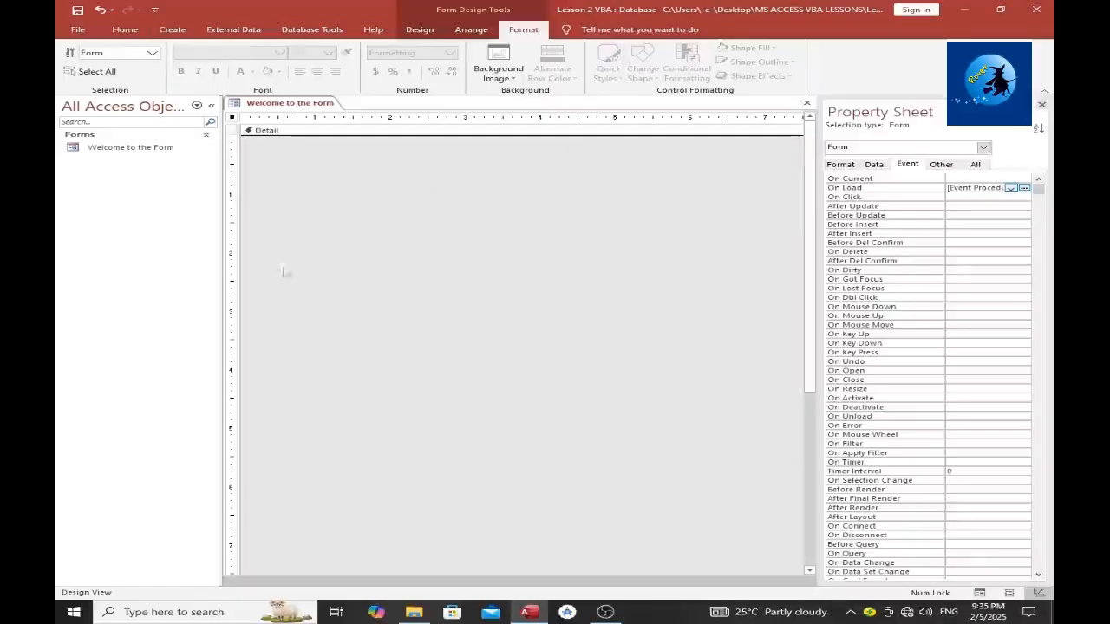
right_click(393, 238)
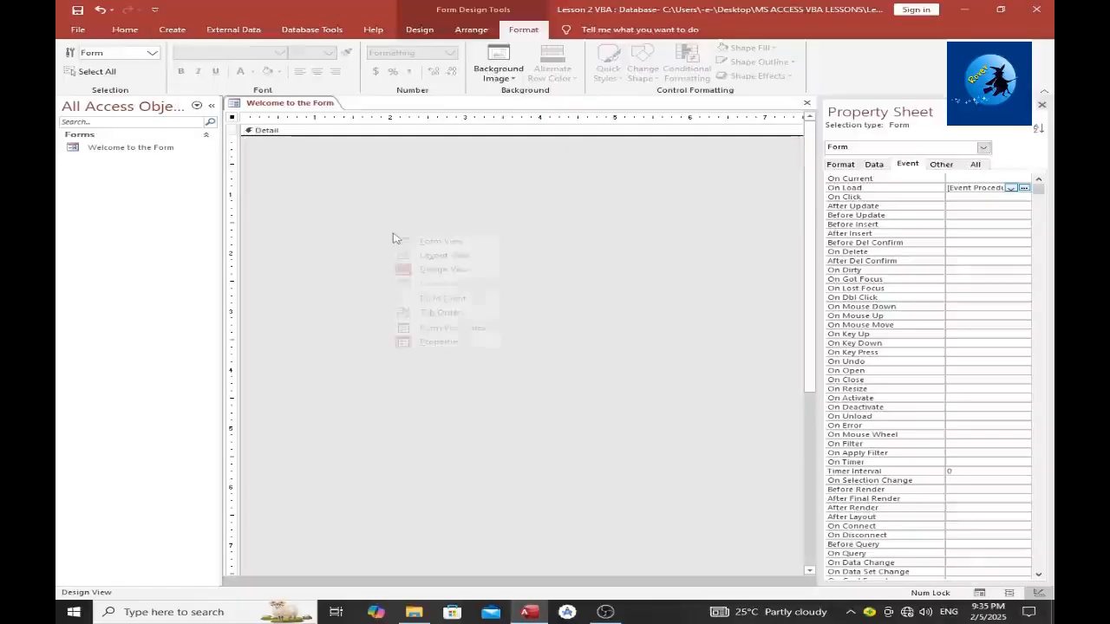
left_click(462, 245)
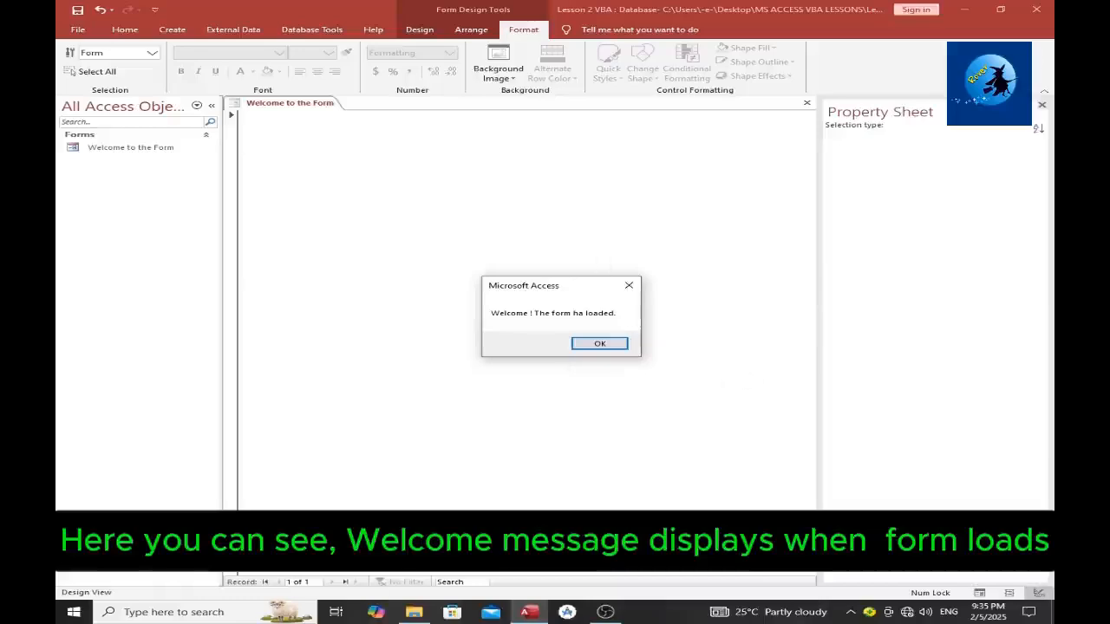
left_click(630, 285)
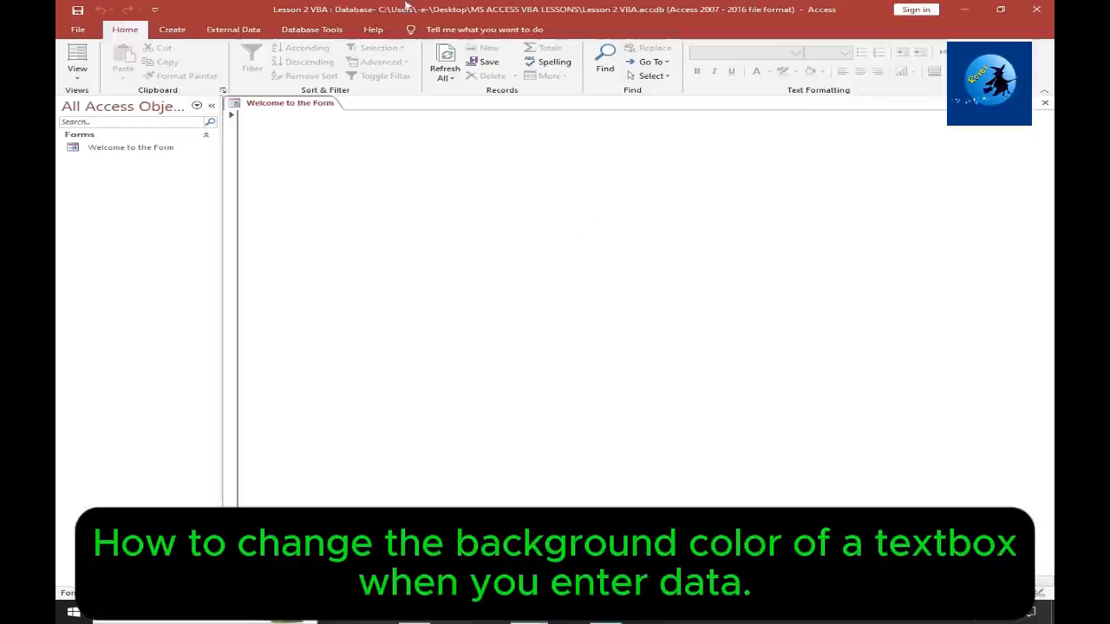
Close the "Welcome to the Form" form and create a new blank form in Design View
right_click(287, 108)
left_click(323, 121)
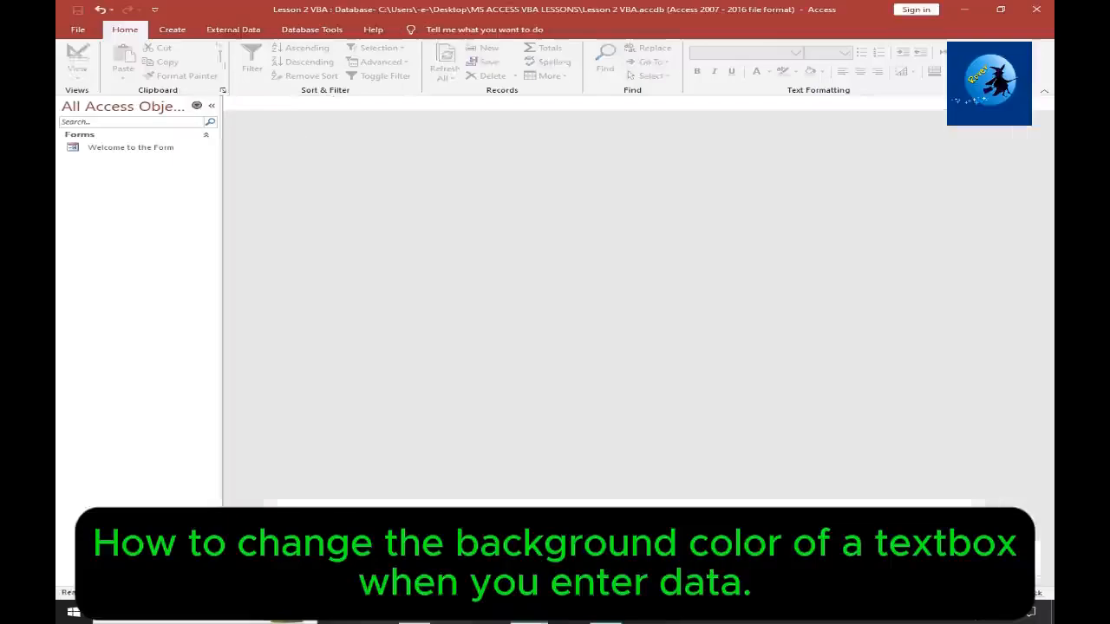
left_click(178, 32)
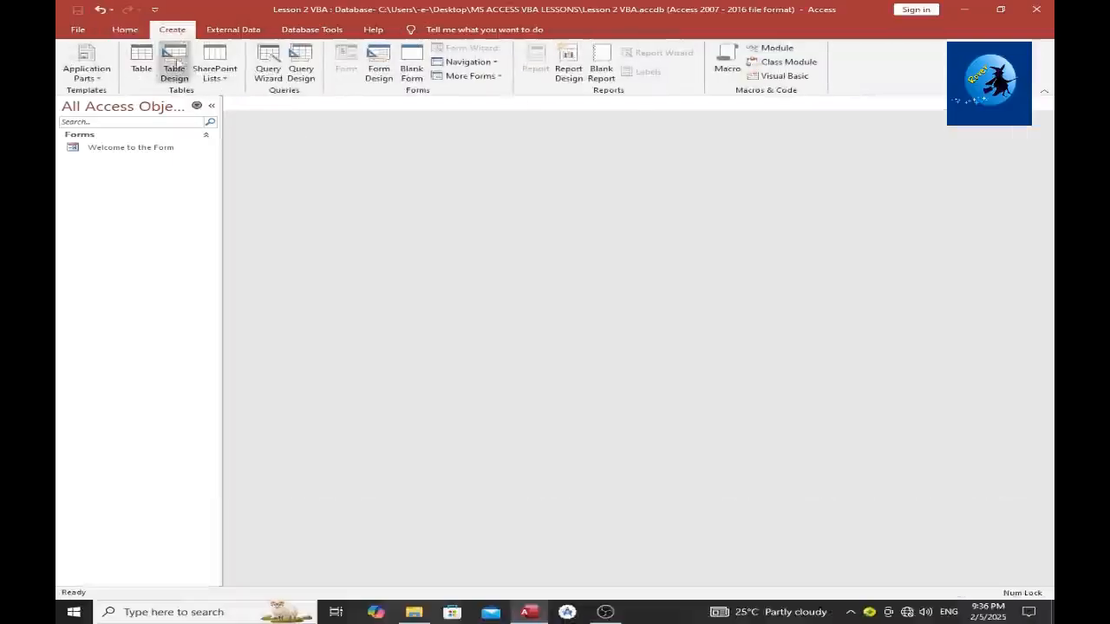
left_click(411, 65)
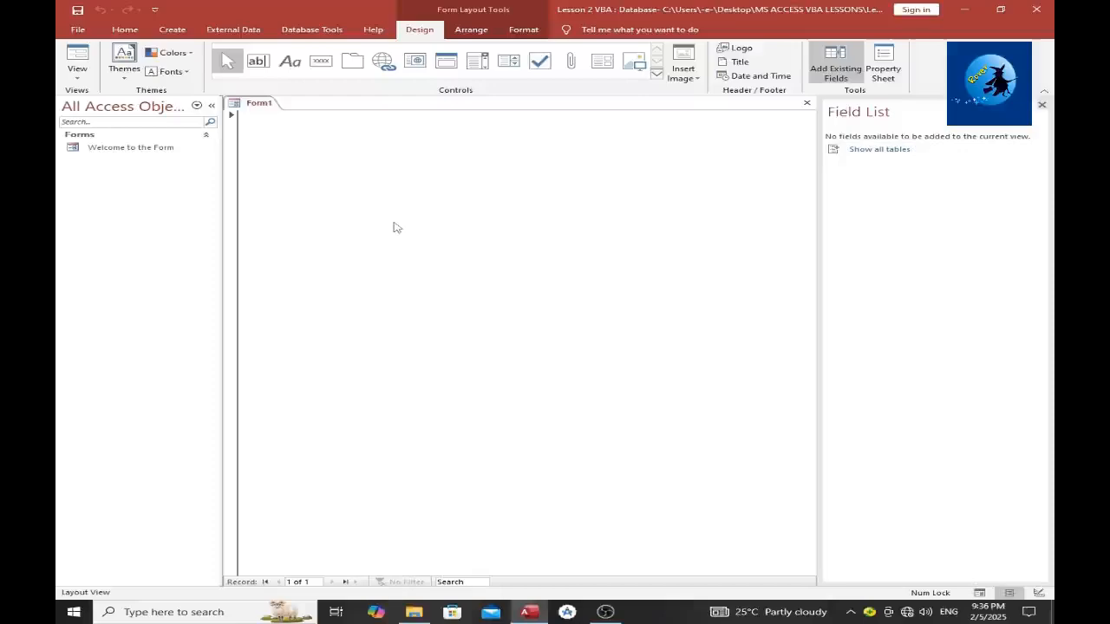
right_click(393, 228)
left_click(418, 258)
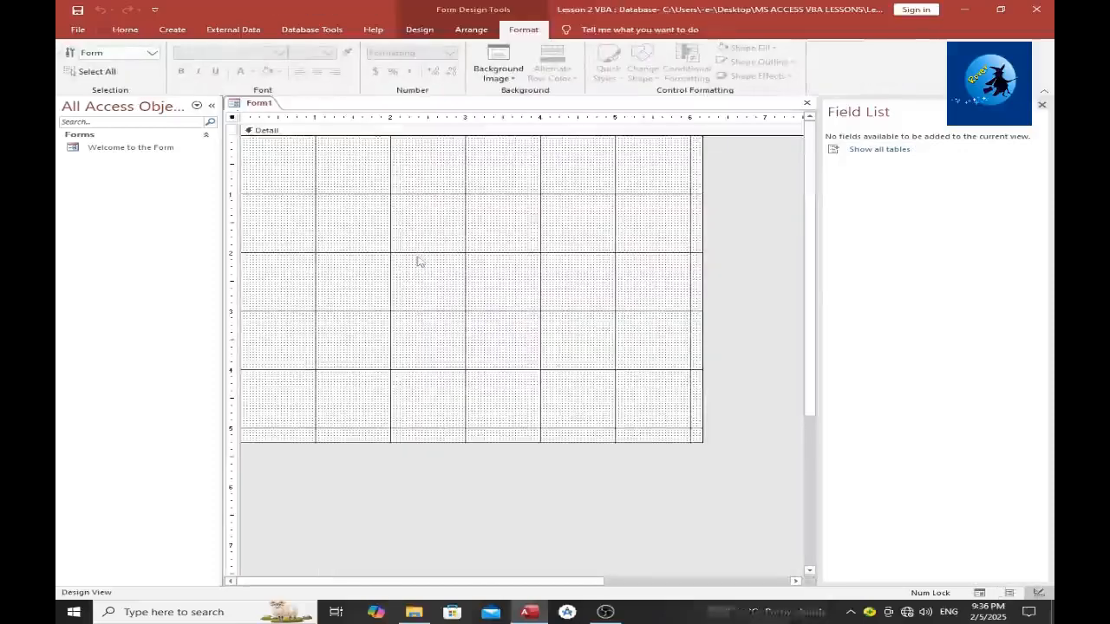
Draw a text box about 2.63" wide and 0.41" high in the Detail section, about 2.9" from the left and 1.1" down
left_click(418, 32)
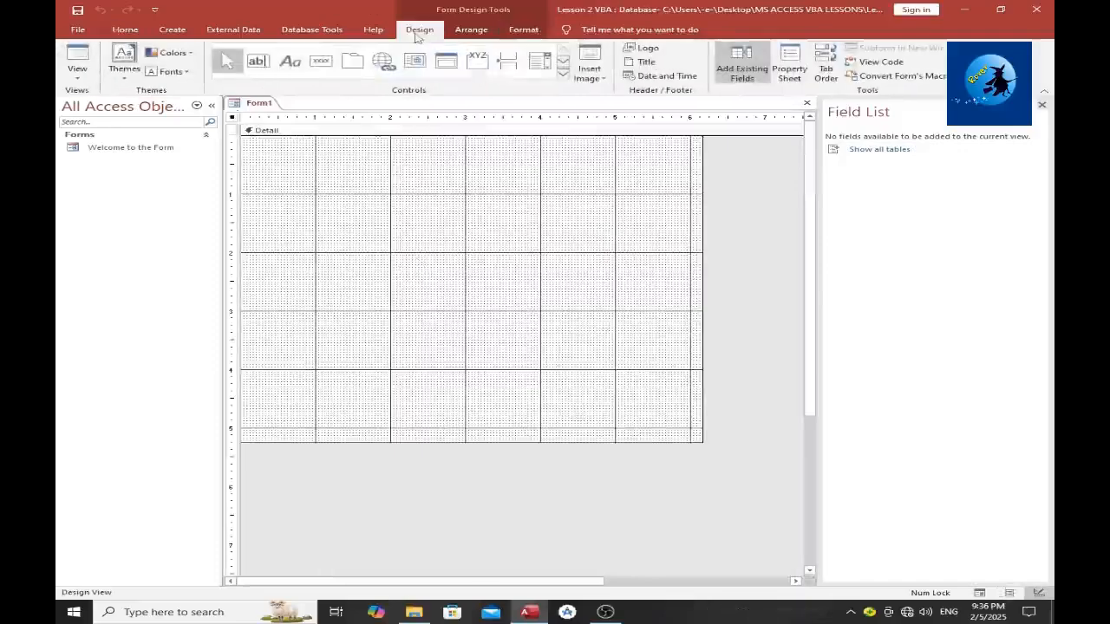
left_click(257, 67)
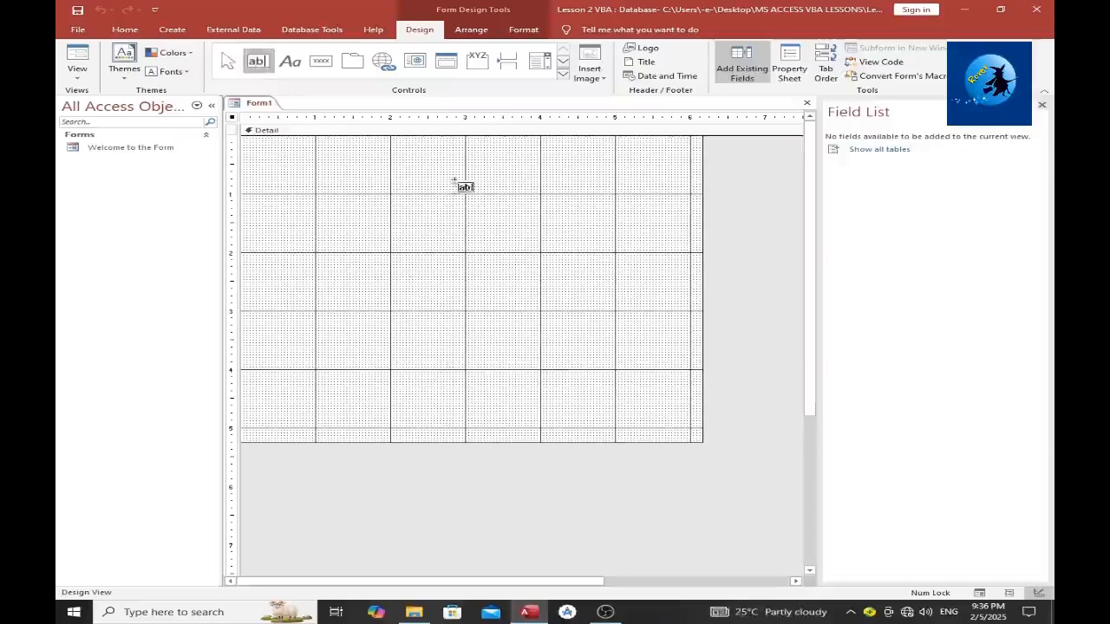
left_click_drag(457, 202, 654, 223)
Open the new text box's properties and set its Name to txtInput
right_click(610, 226)
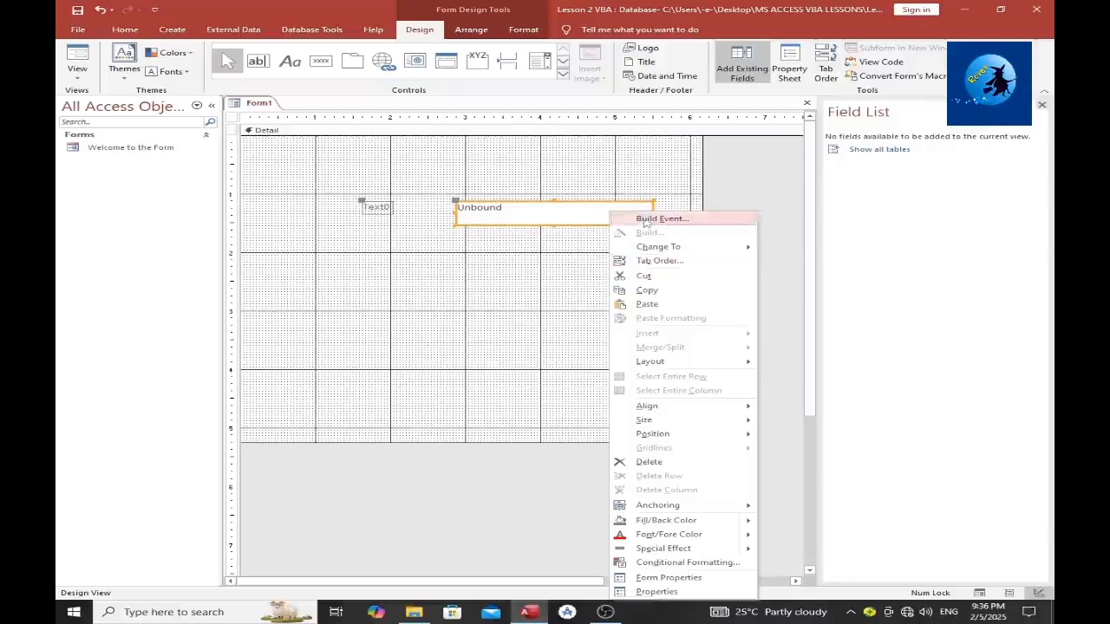
left_click(656, 591)
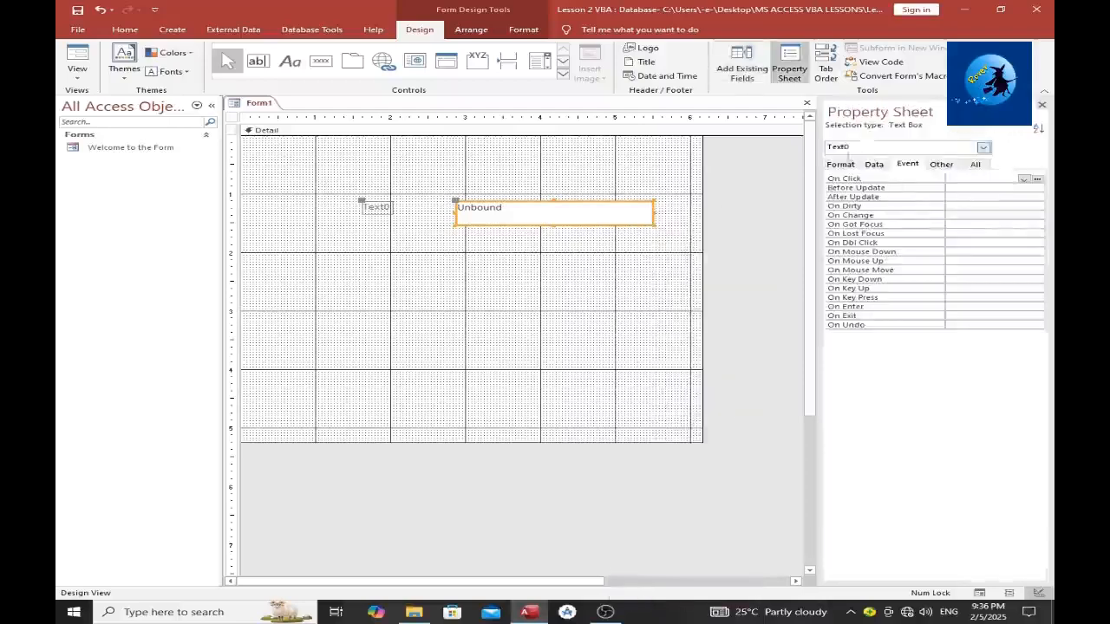
left_click(839, 164)
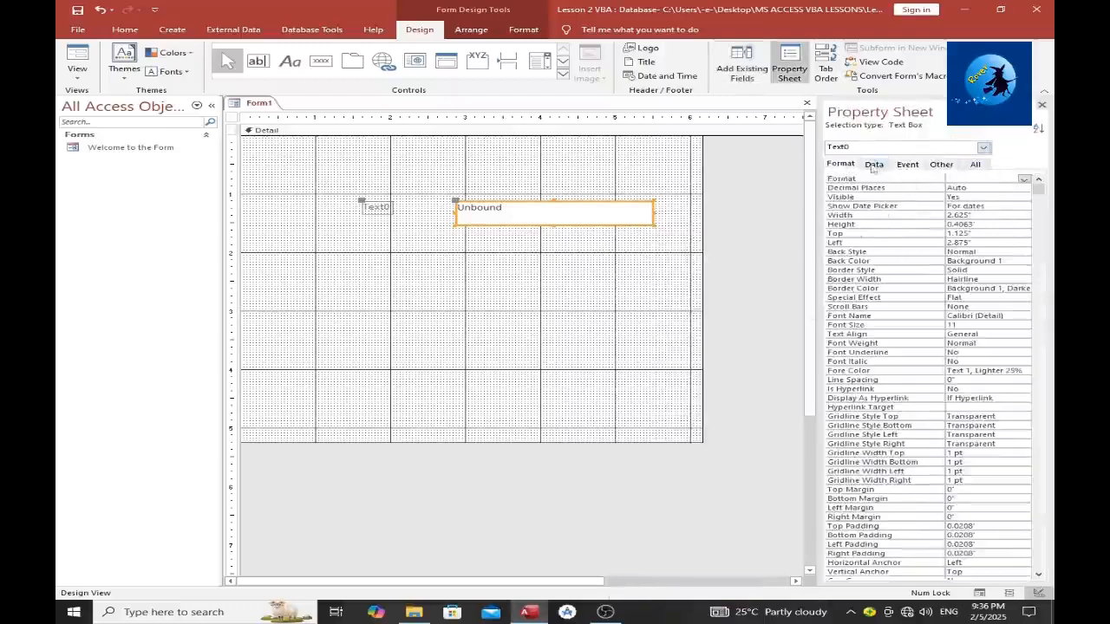
left_click(874, 165)
left_click(940, 165)
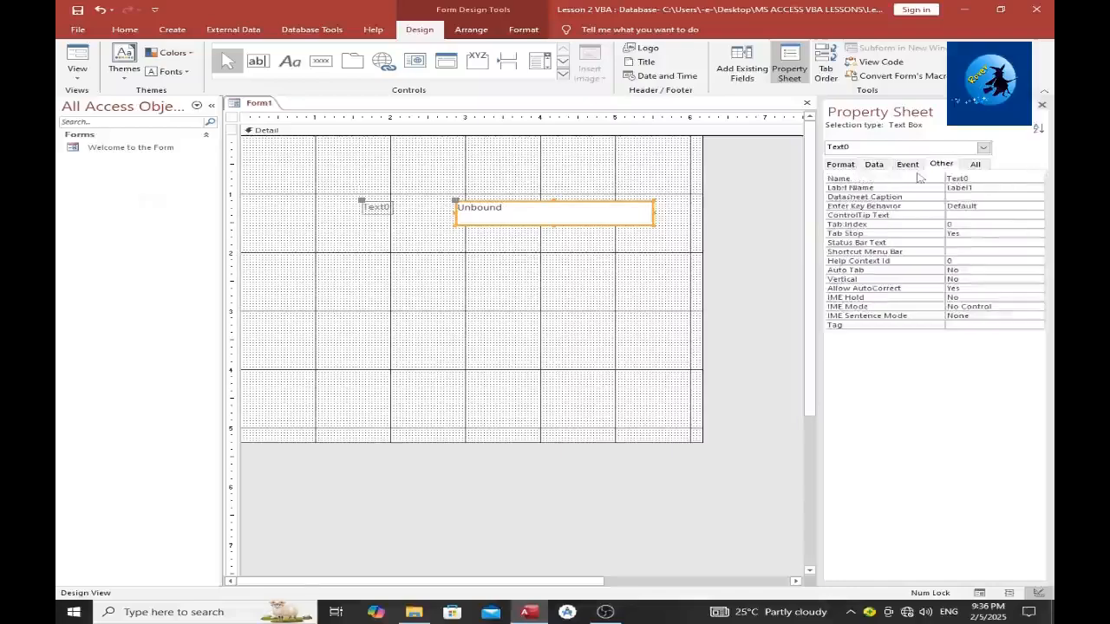
left_click(919, 177)
type("txtin")
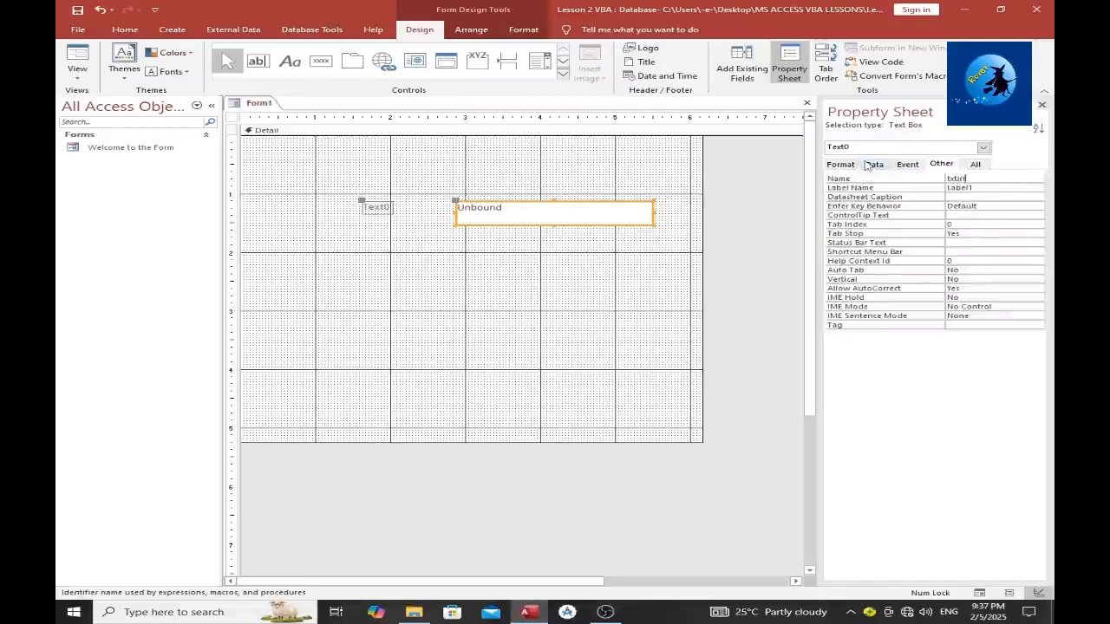
type("put")
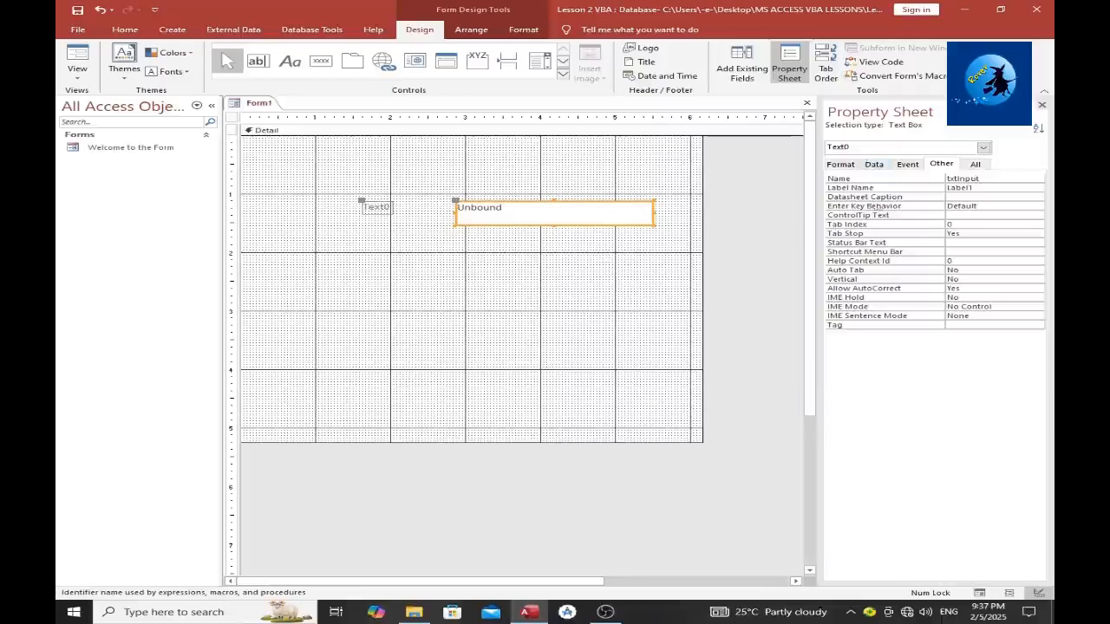
left_click(737, 202)
Assign [Event Procedure] to the txtInput text box's After Update event and open its VBA code
left_click(548, 220)
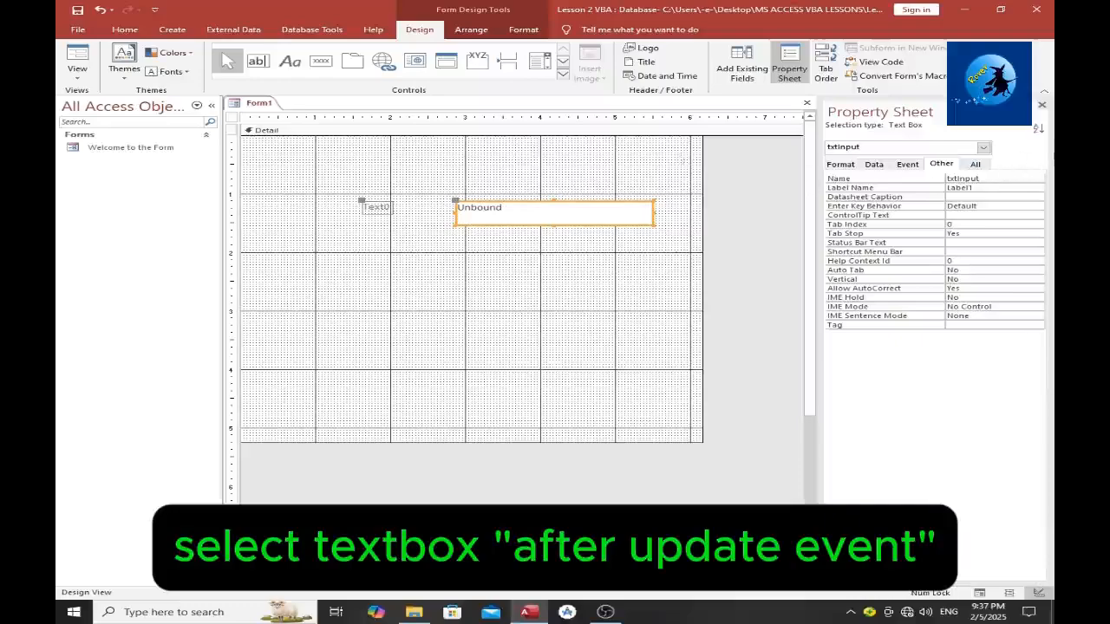
left_click(874, 165)
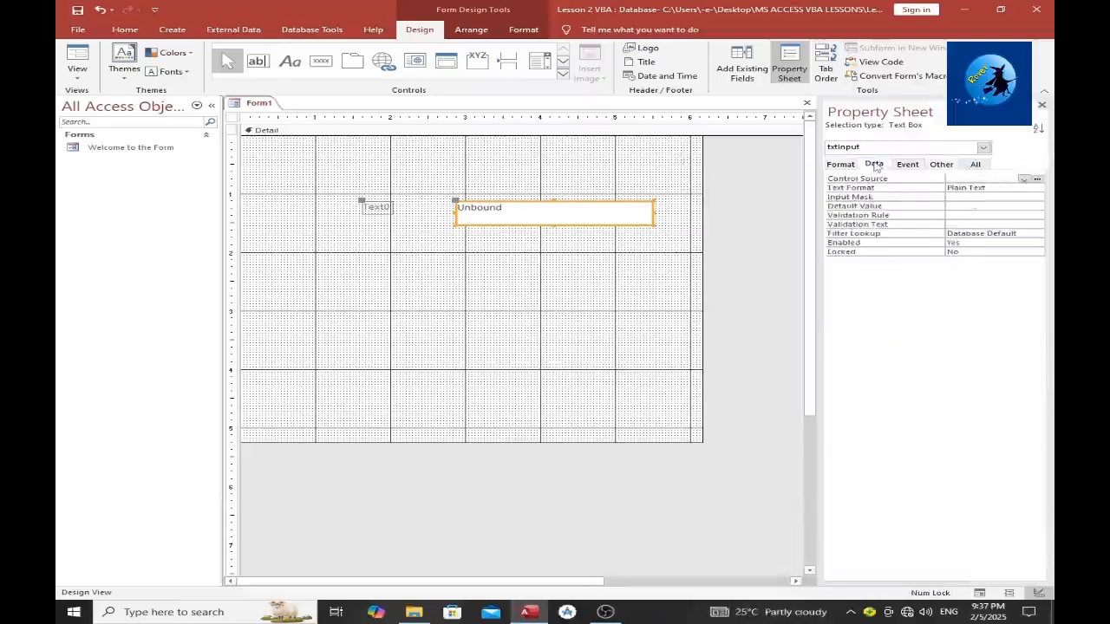
left_click(907, 165)
left_click(1024, 197)
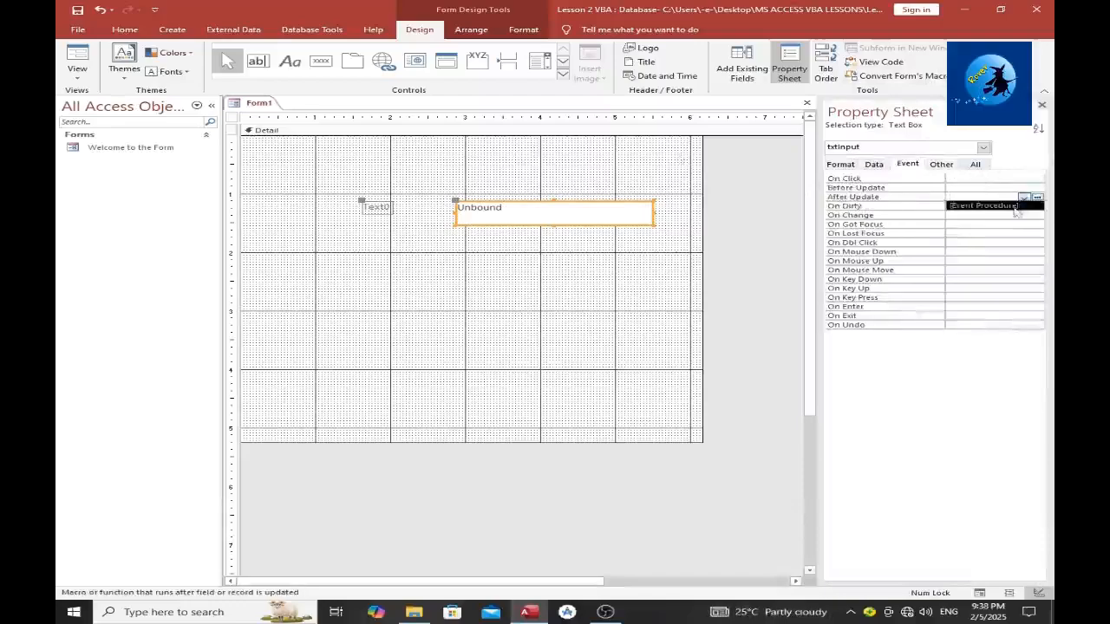
left_click(1015, 208)
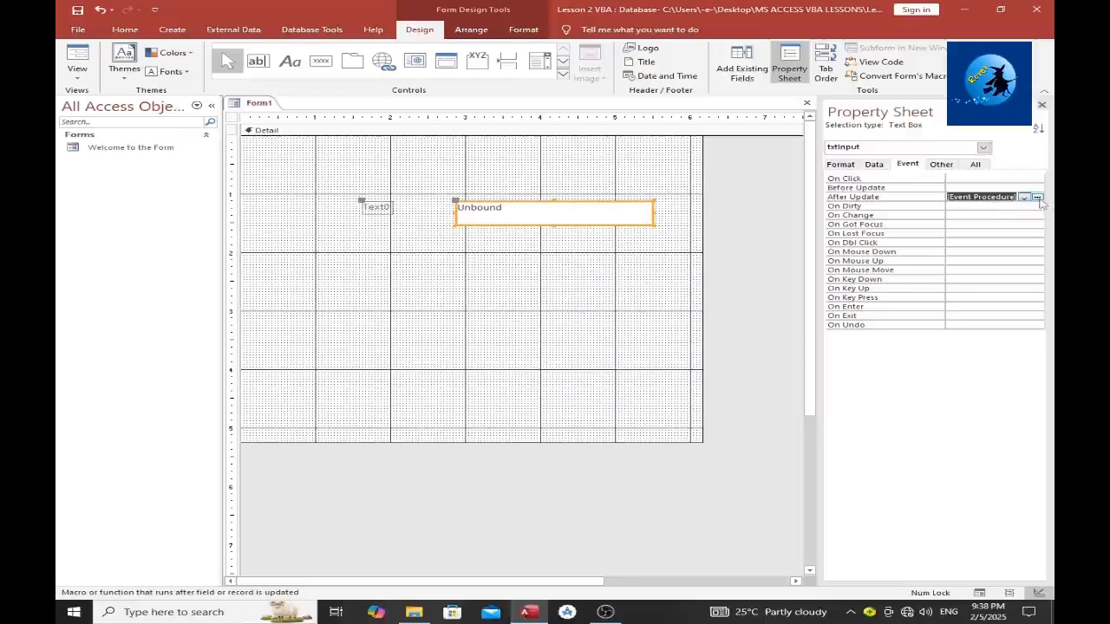
left_click(1038, 197)
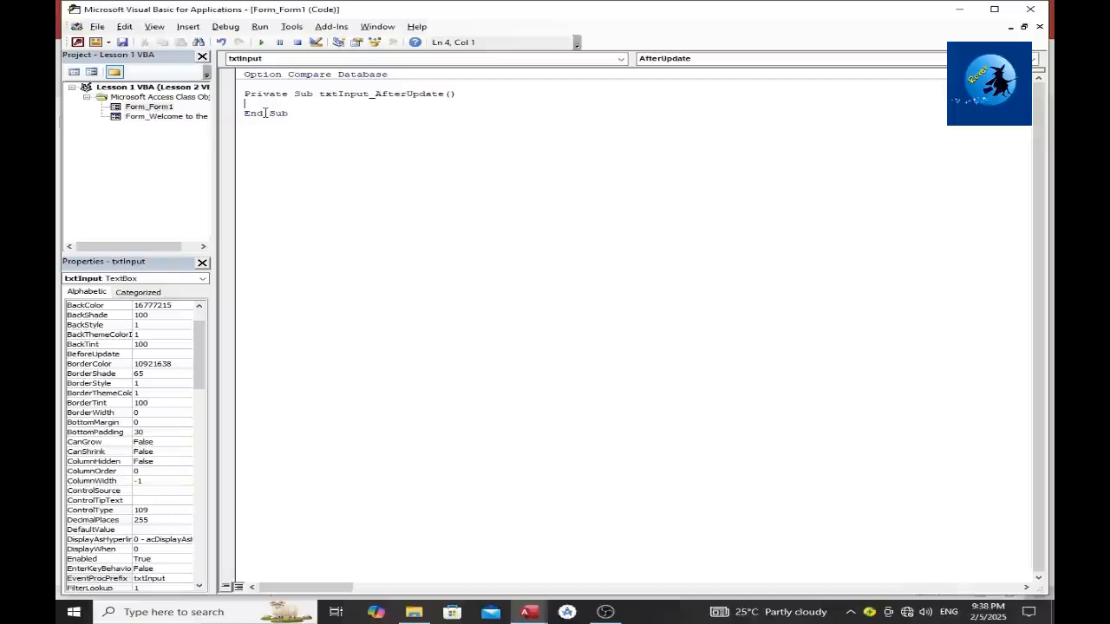
Begin the txtInput_AfterUpdate procedure with the condition If Me.txtInput.Value <> "" Then
type("if Me.te")
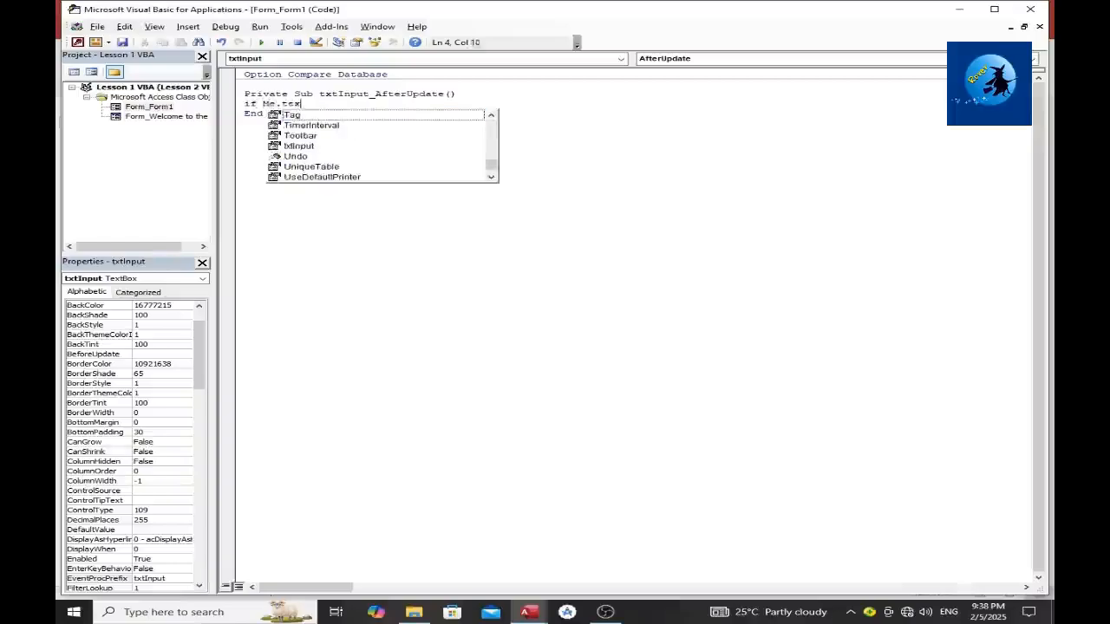
key("BackSpace")
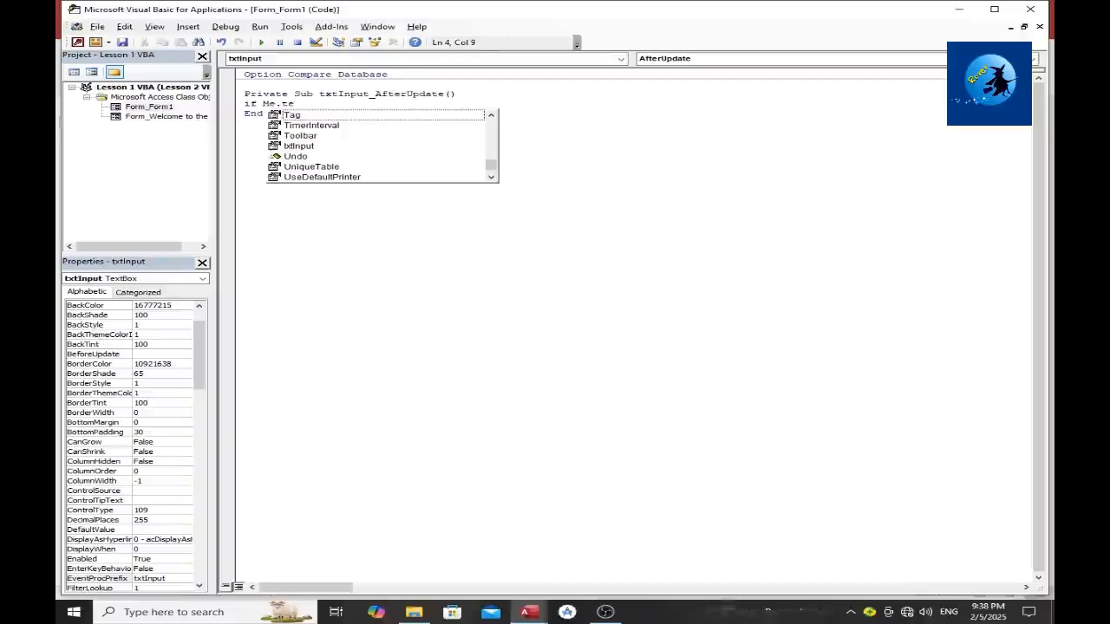
type("xt")
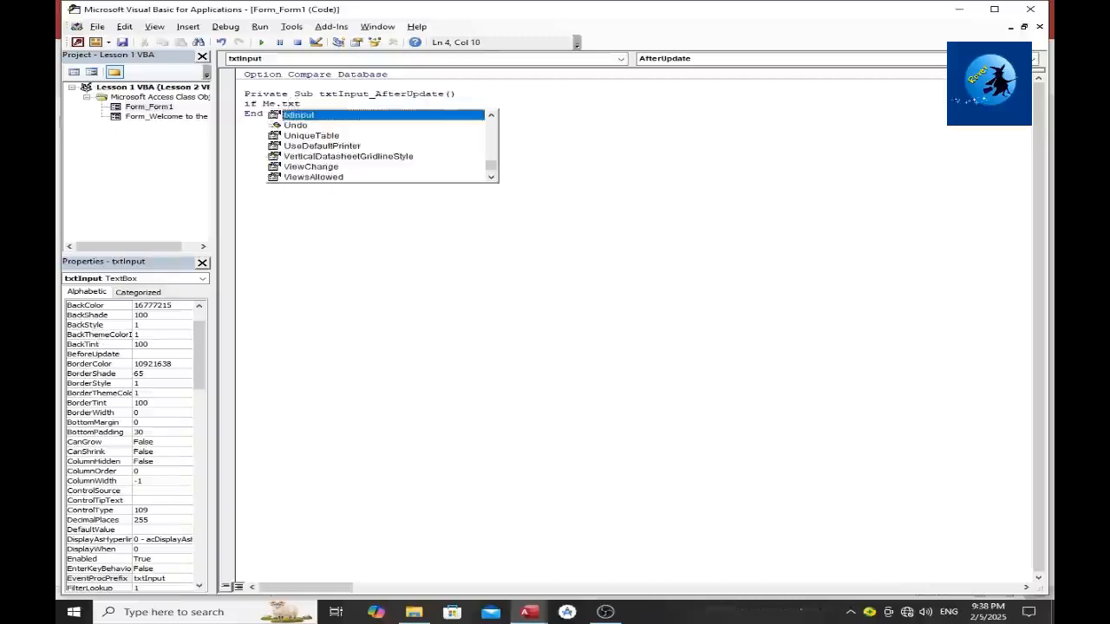
key("Tab")
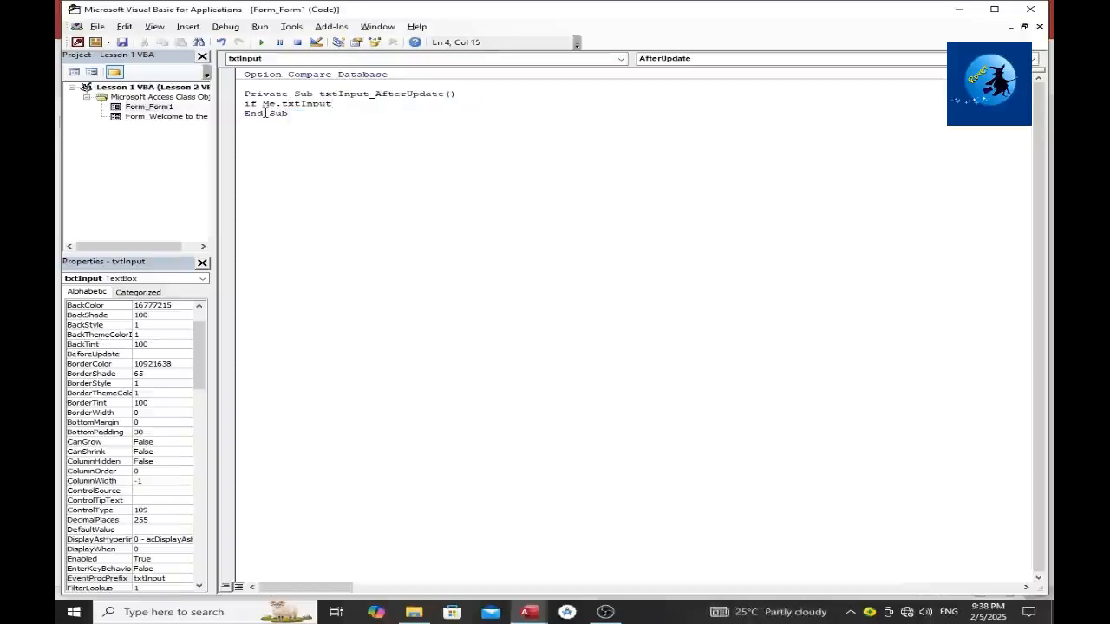
type(".val")
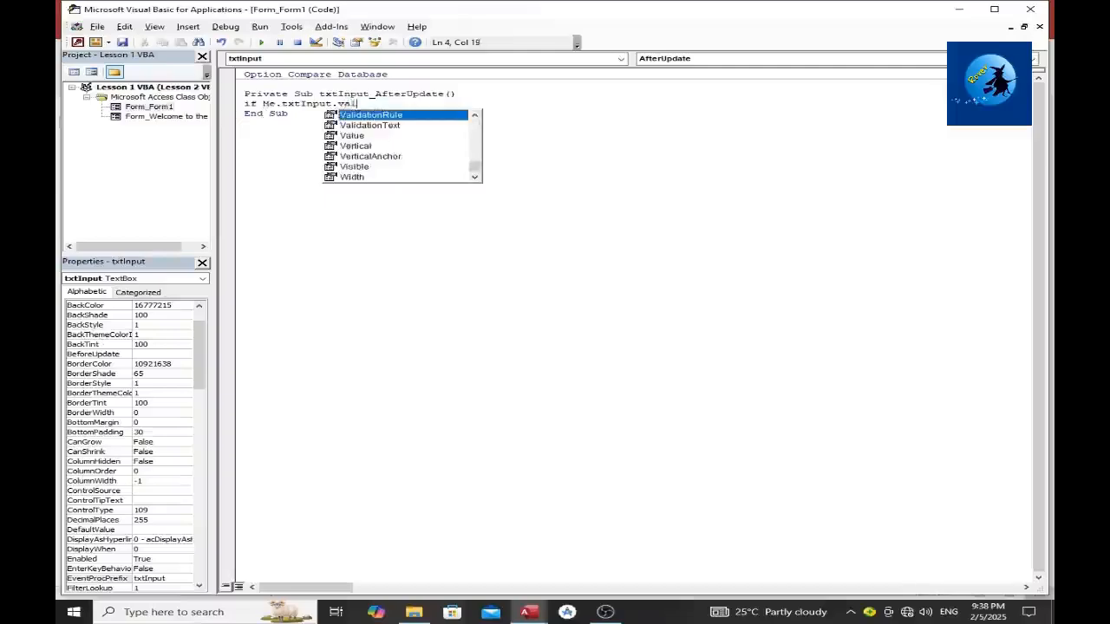
type("ue<>")
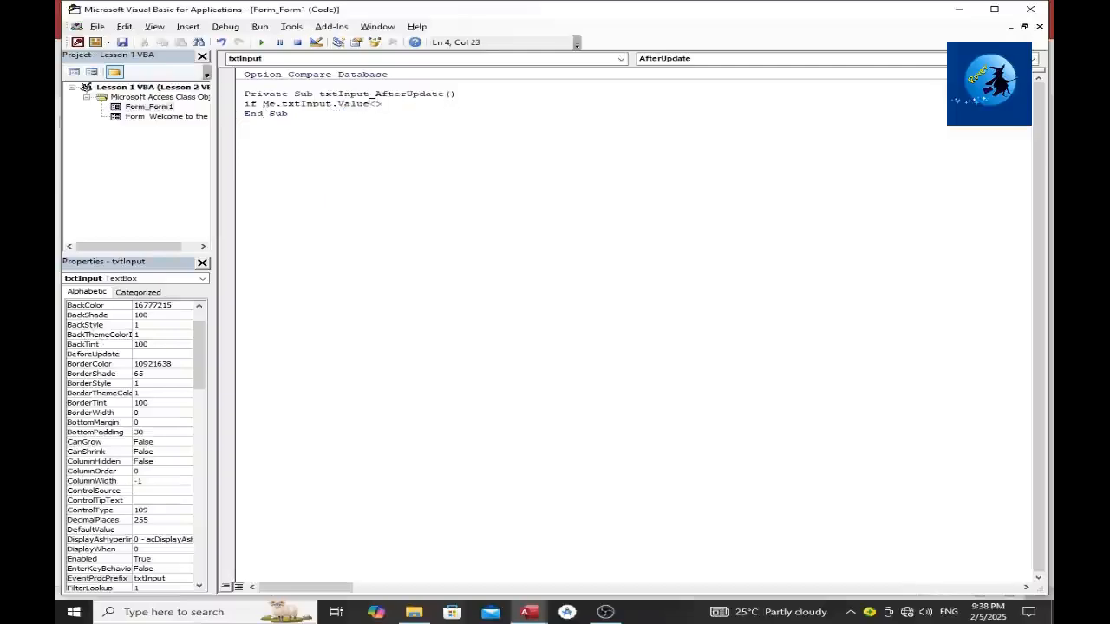
type("\"\" then")
key("Return")
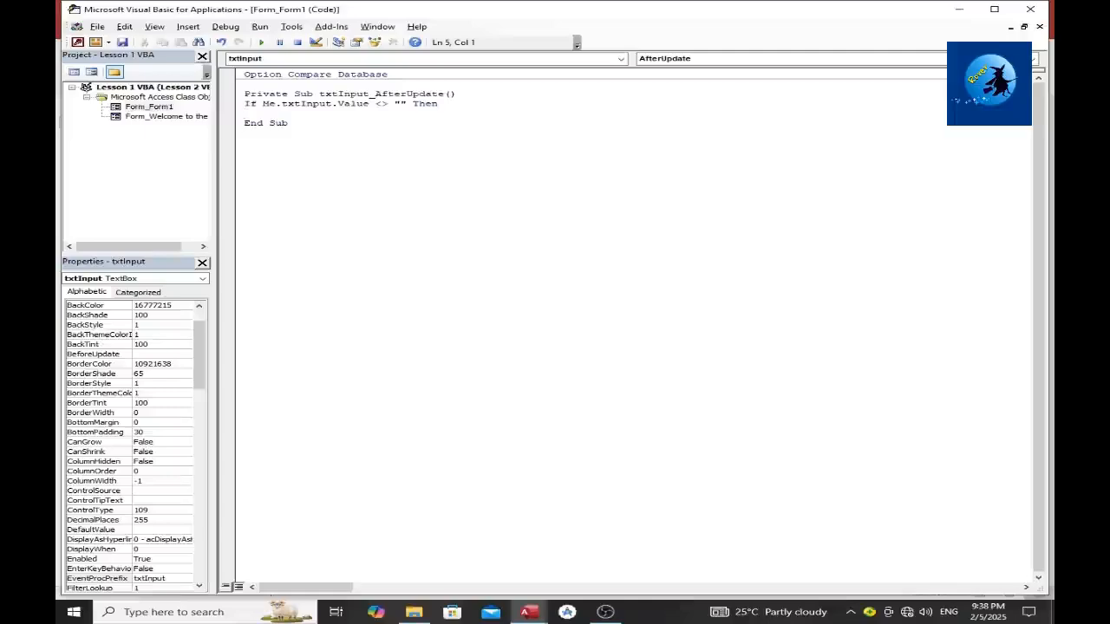
Add the statement Me.txtInput.BackColor = vbYellow under the If condition
type("Me.txtInput")
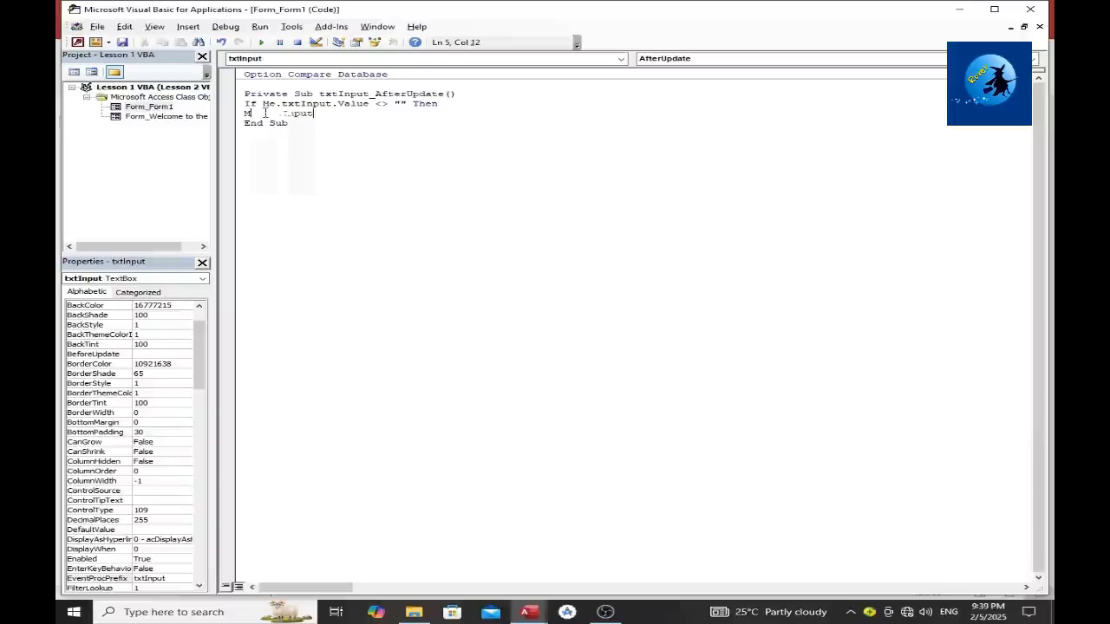
type(".")
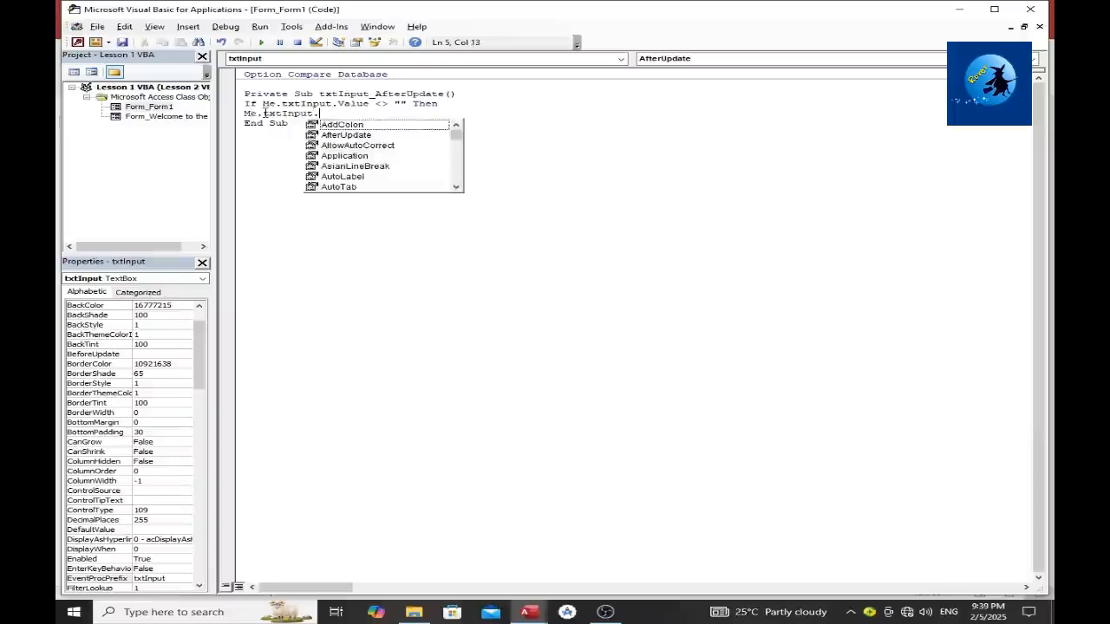
type("back")
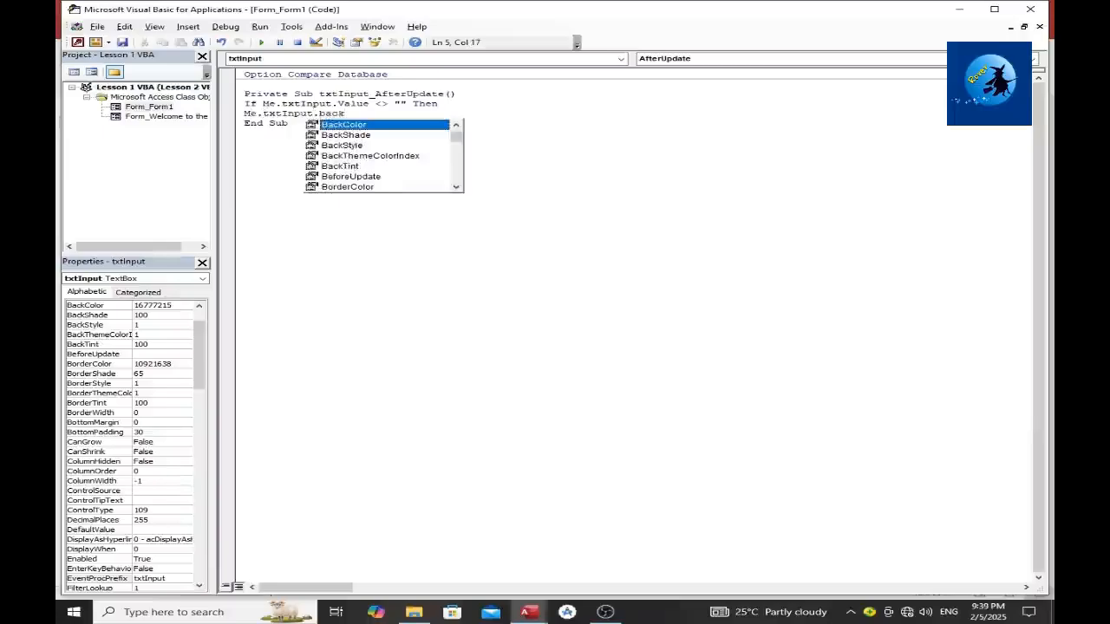
key("Tab")
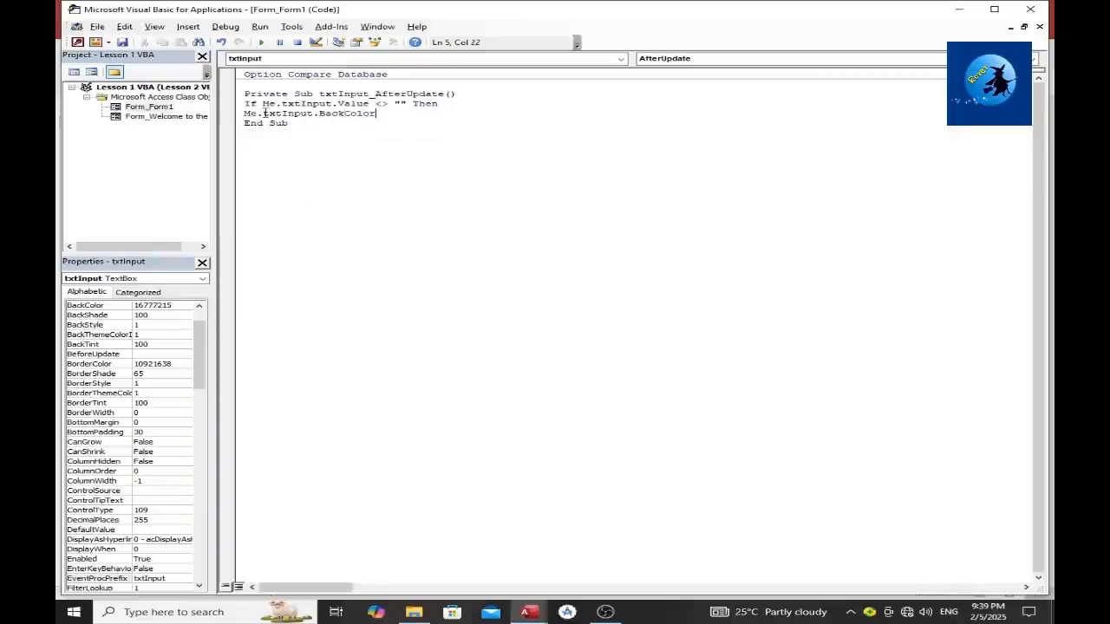
type("=vbYellow")
key("Return")
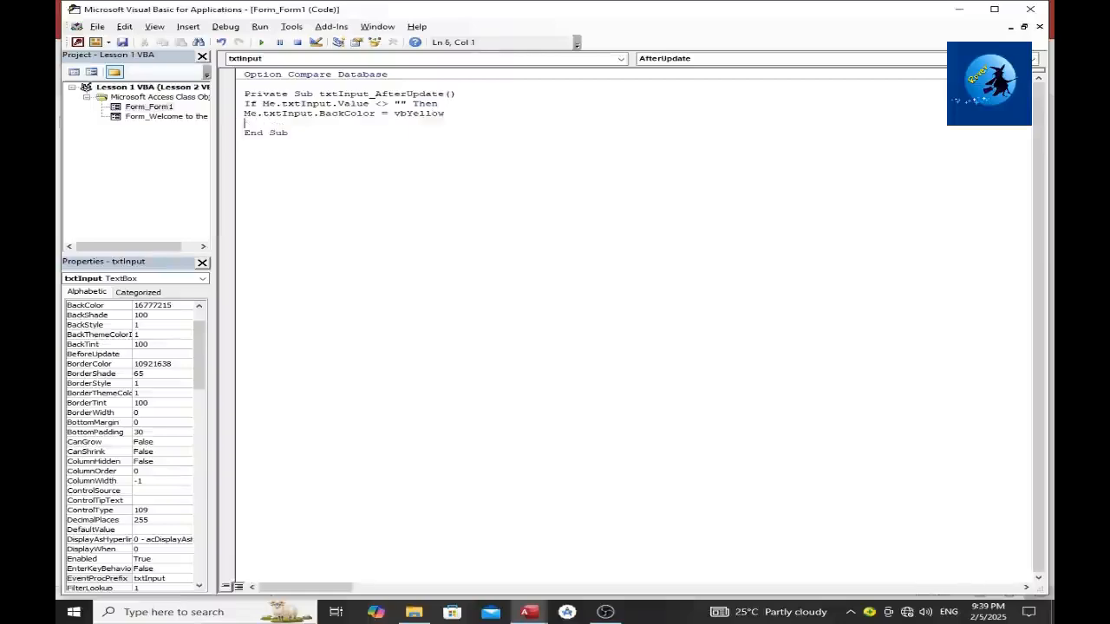
Add an Else branch with Me.txtInput.BackColor = vbWhite and close the block with End If
type("else")
key("Return")
type("Me.txt")
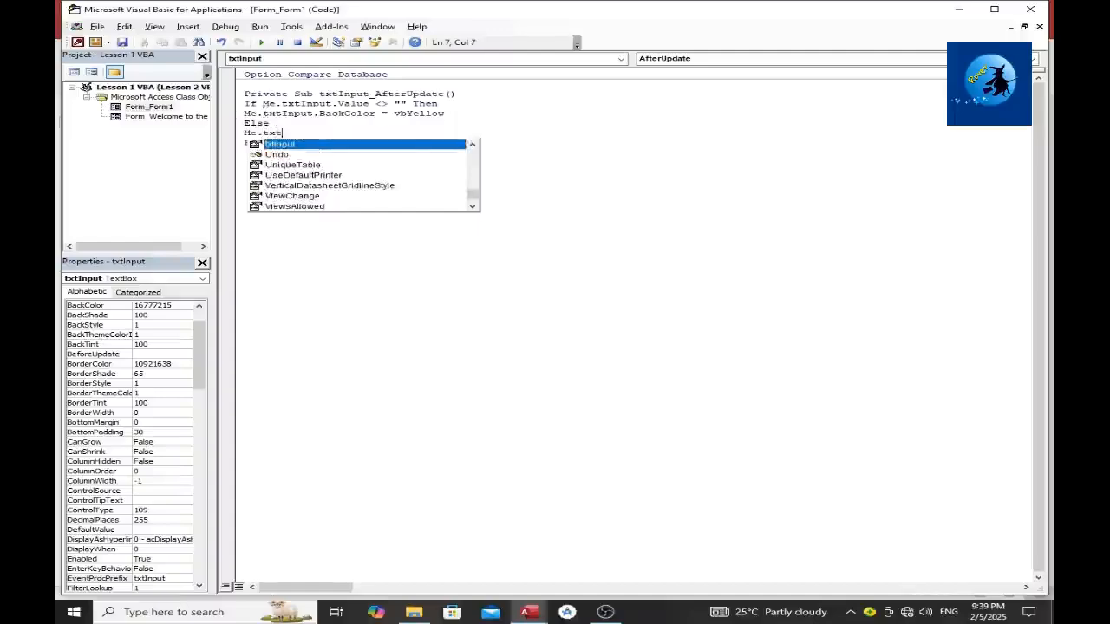
key("Tab")
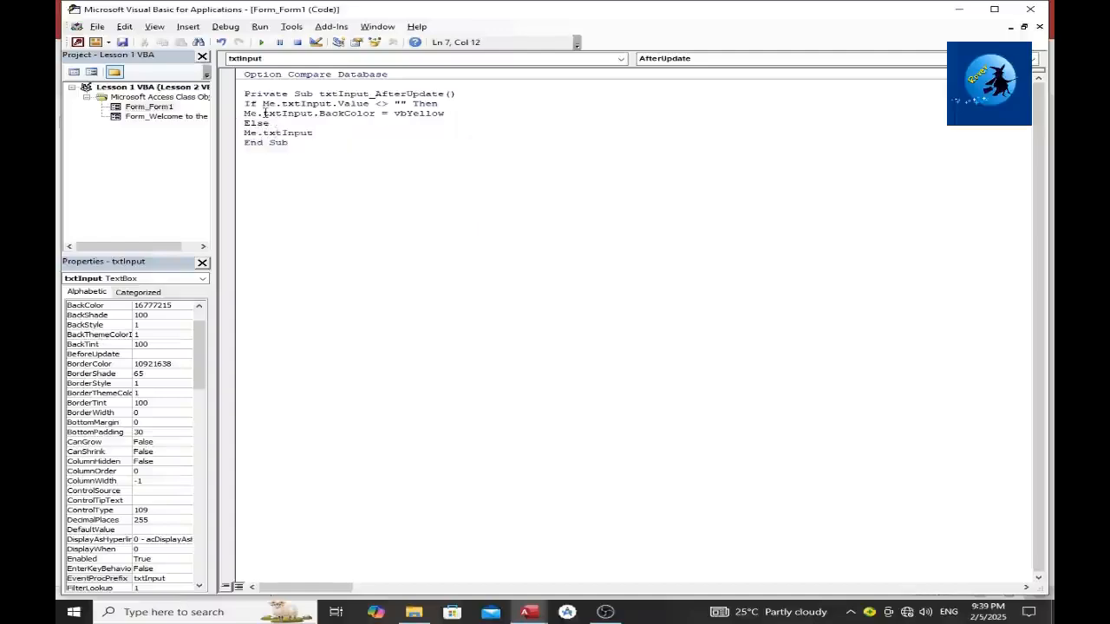
type(".ba")
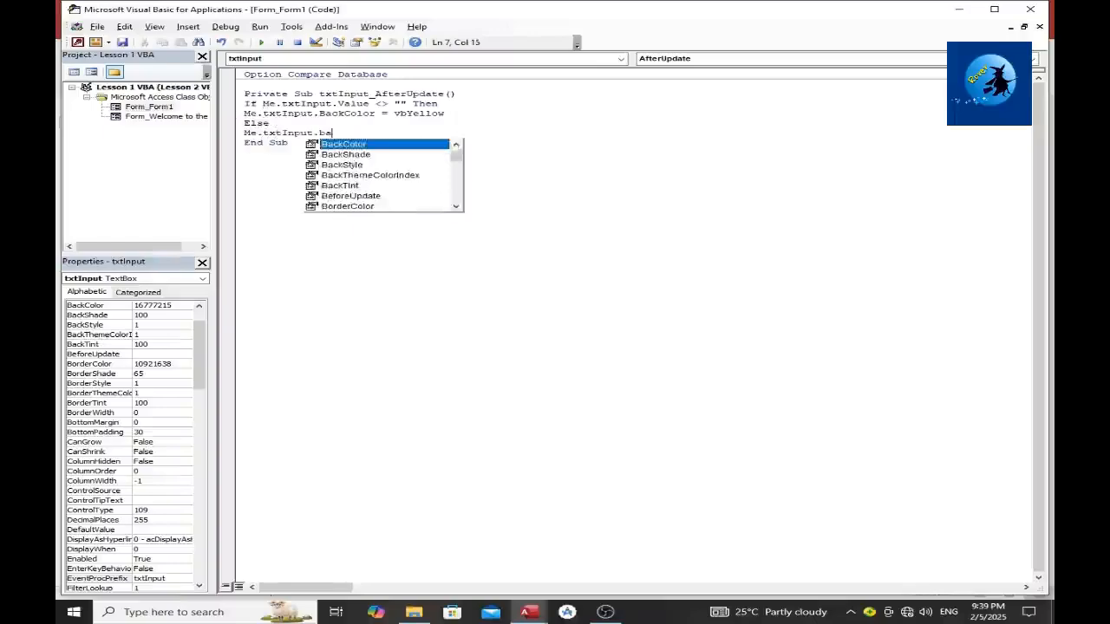
key("Escape")
key("Tab")
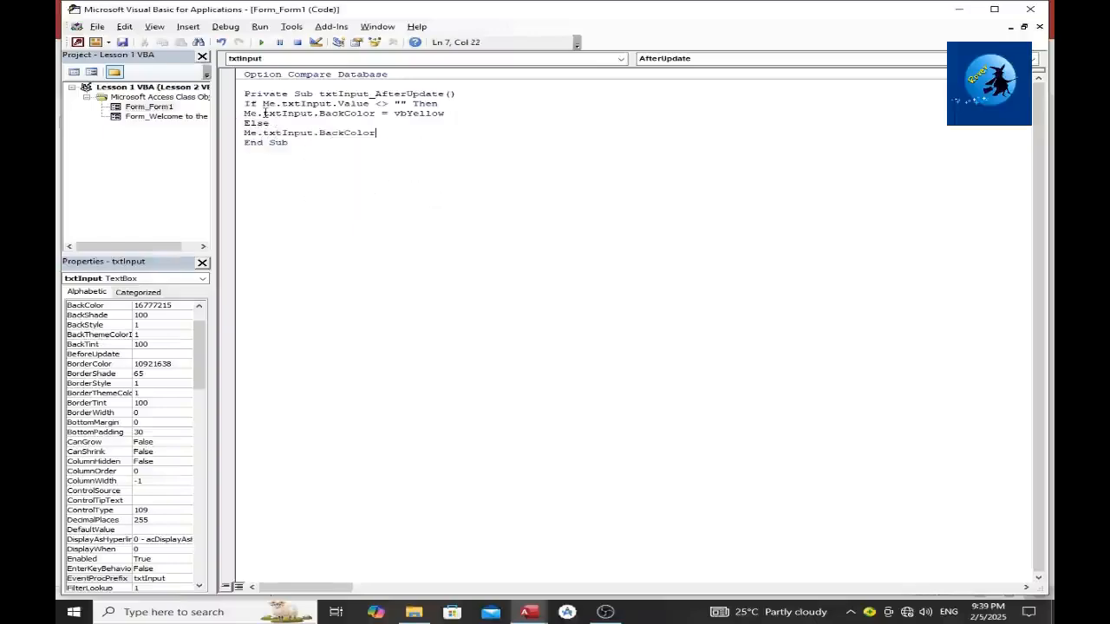
type("=")
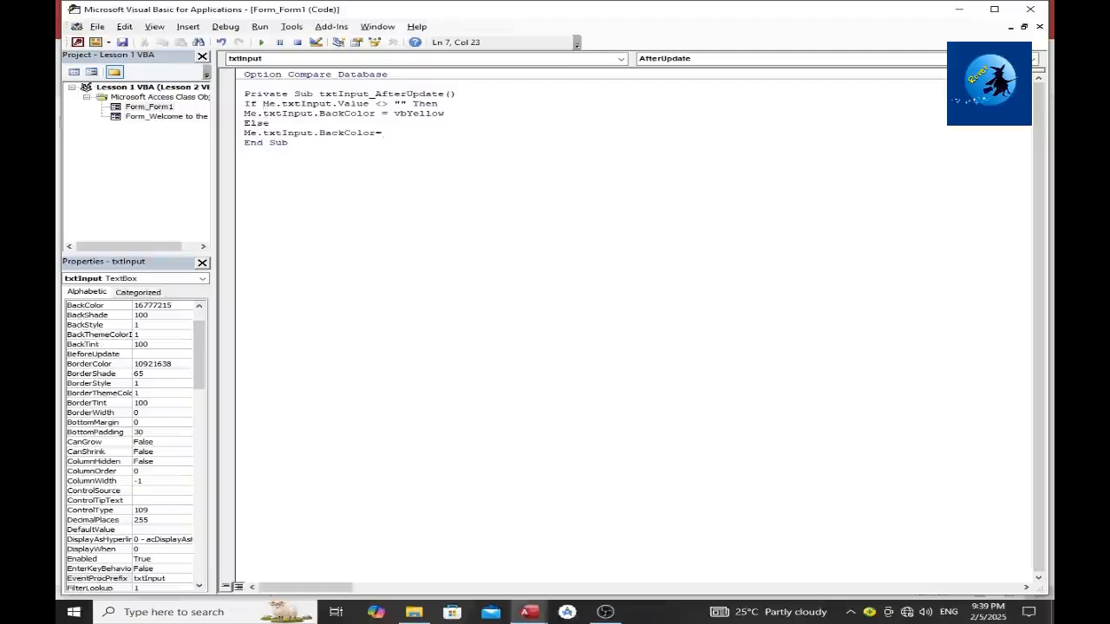
type("vbWhite")
key("Return")
type("E")
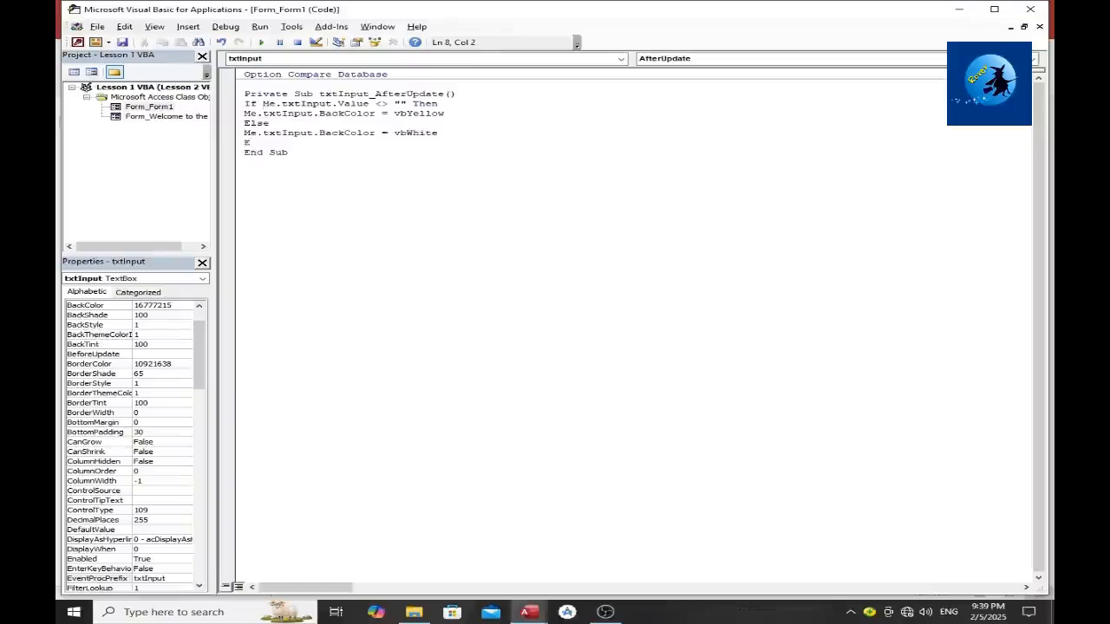
type("nd")
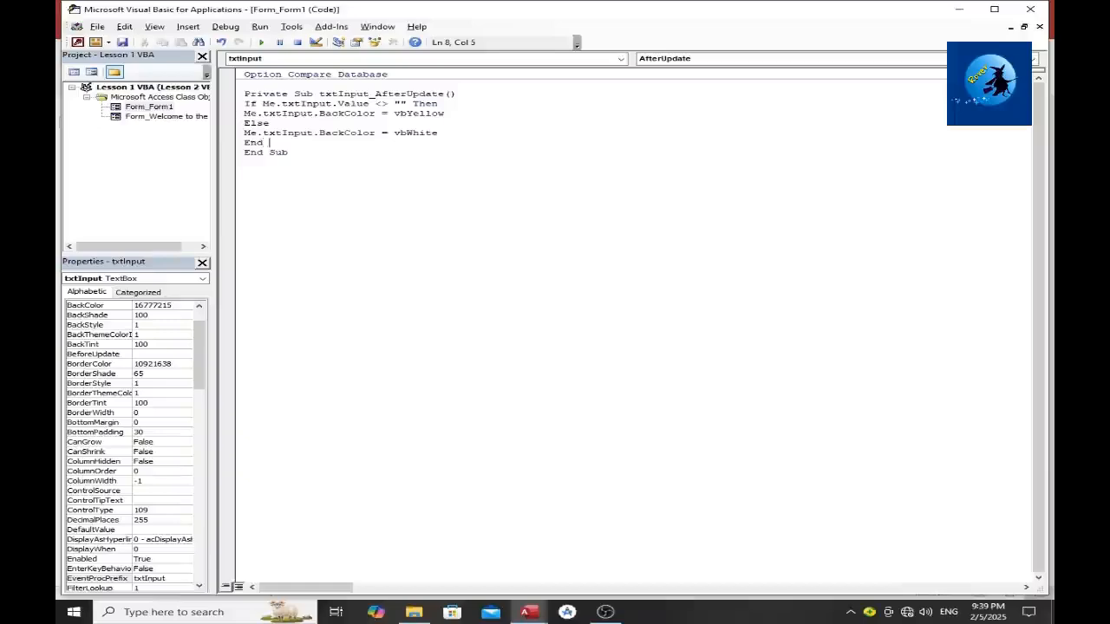
type(" if")
Save the form as Form1 and close the VBA editor to return to the form design
key("ctrl+s")
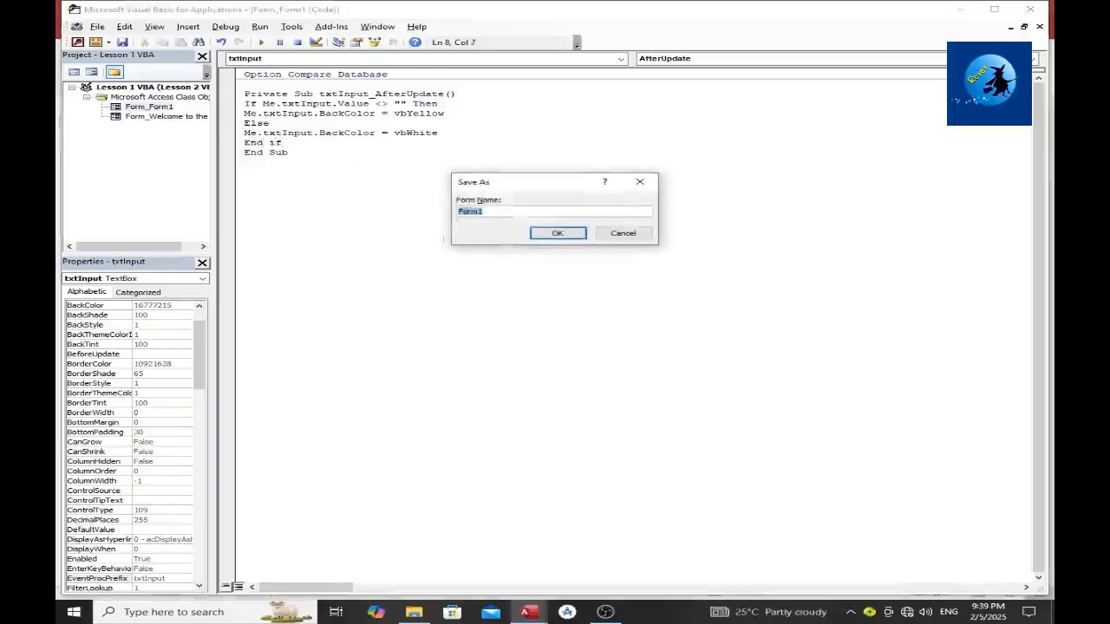
left_click(551, 232)
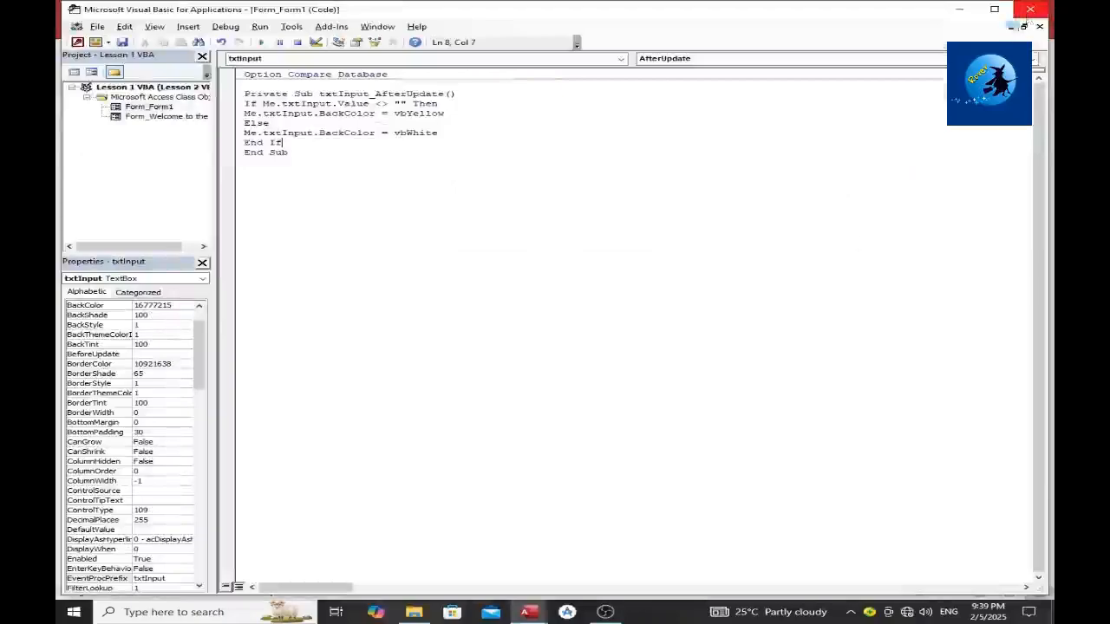
left_click(659, 436)
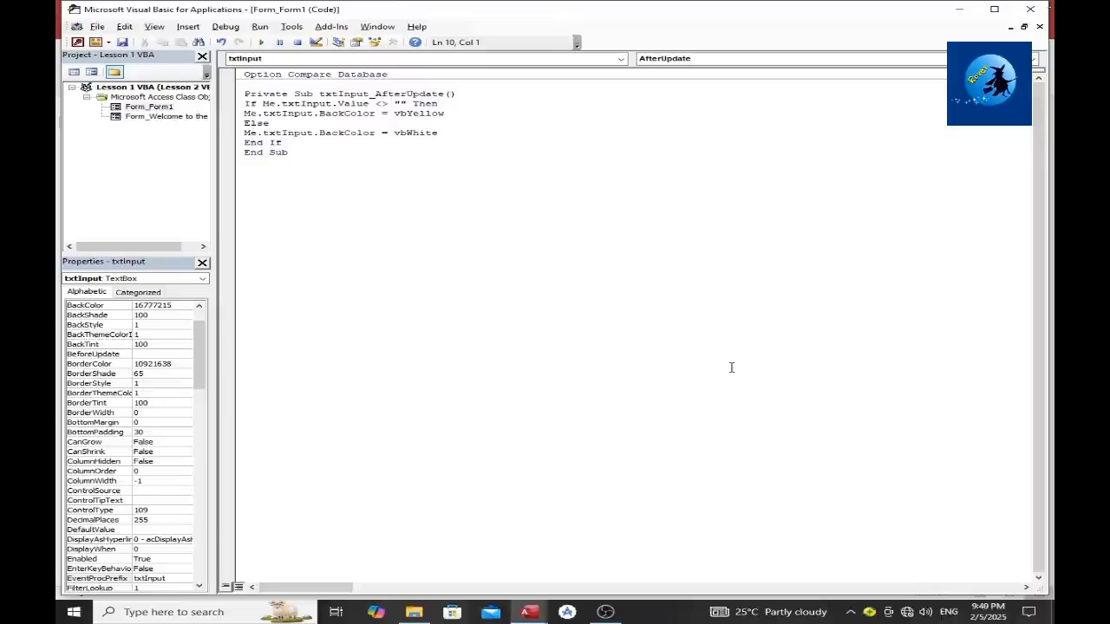
left_click(1030, 10)
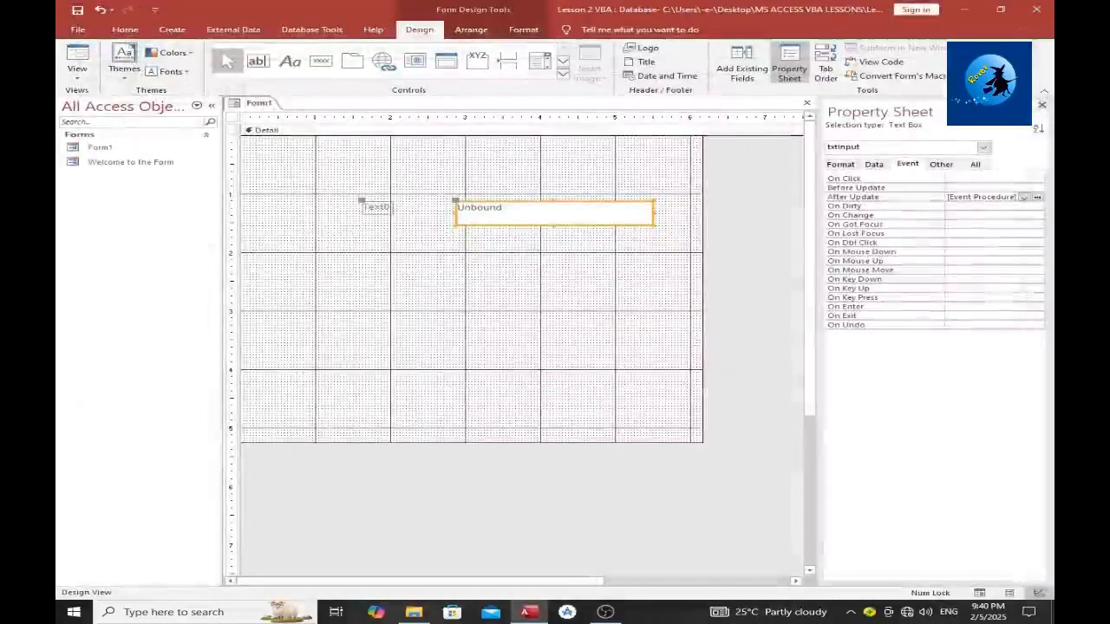
Show Form1 in Form View and enter a name in the text box to test the After Update event
left_click(68, 78)
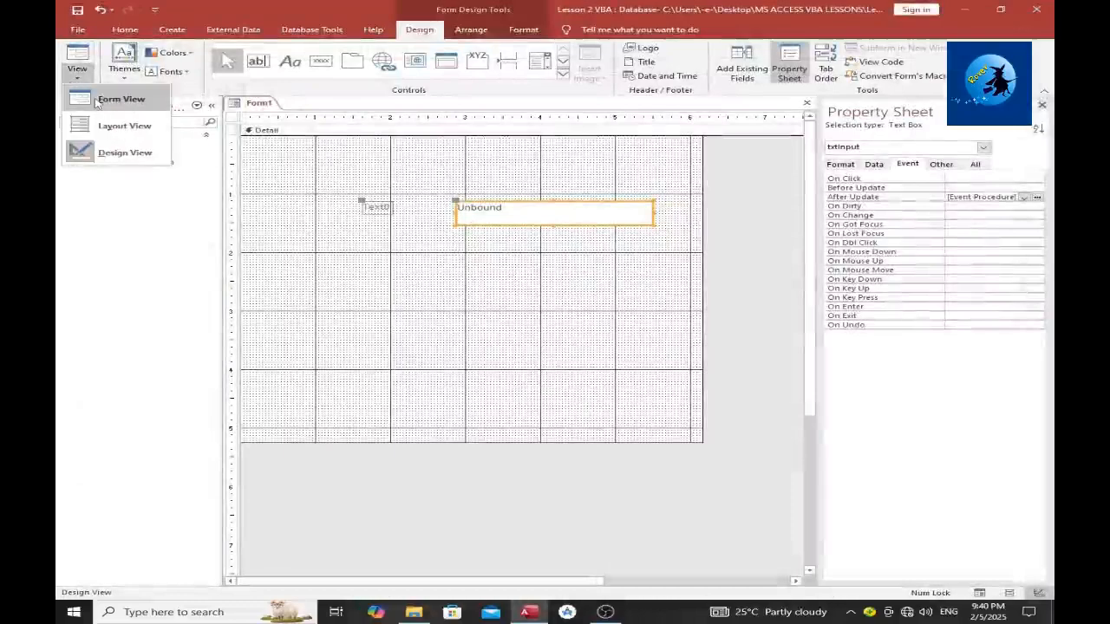
left_click(96, 104)
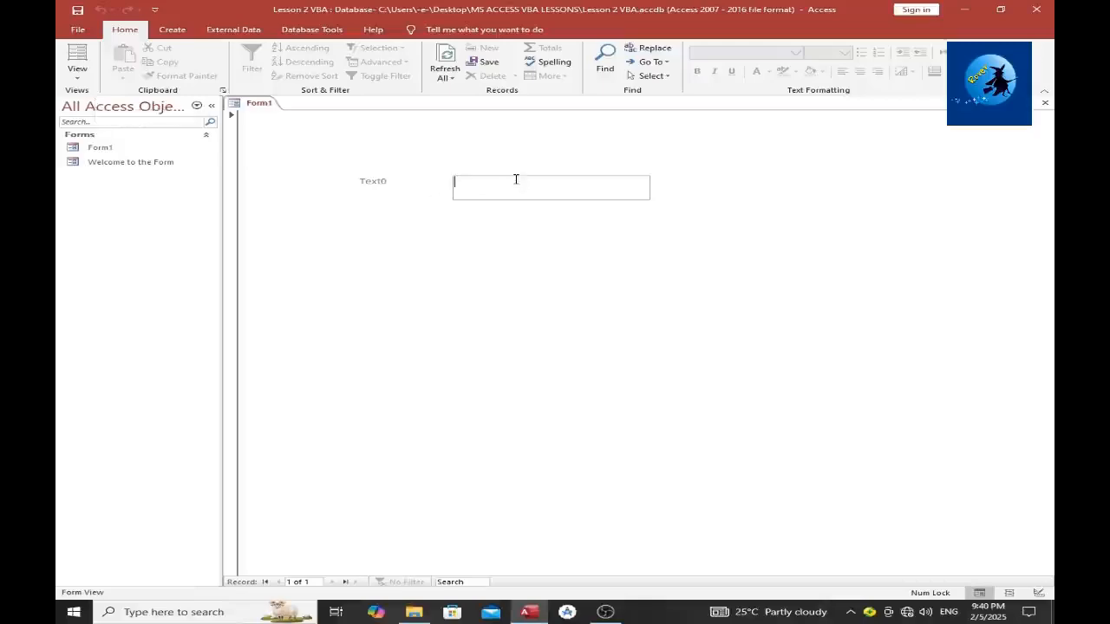
type("Asoka")
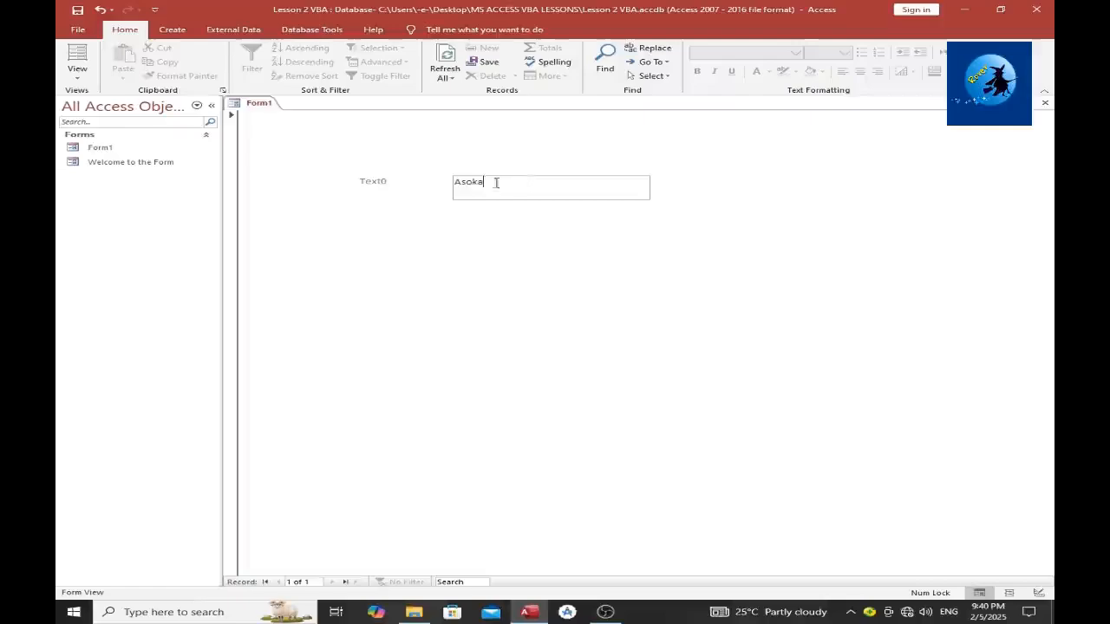
key("Tab")
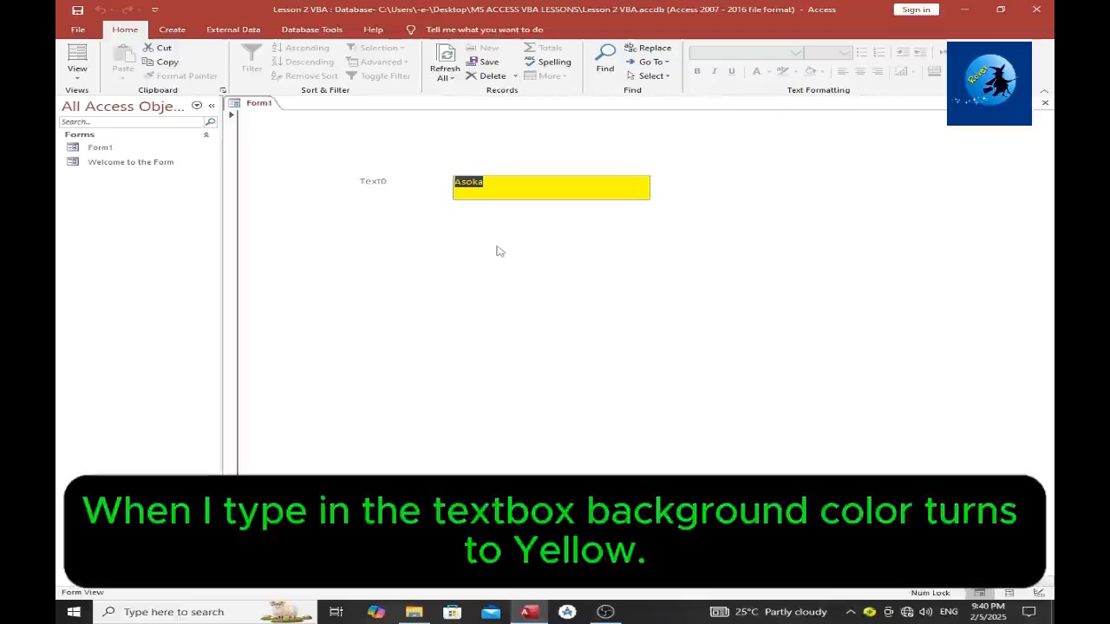
Test the empty case by deleting the name from the text box
key("BackSpace")
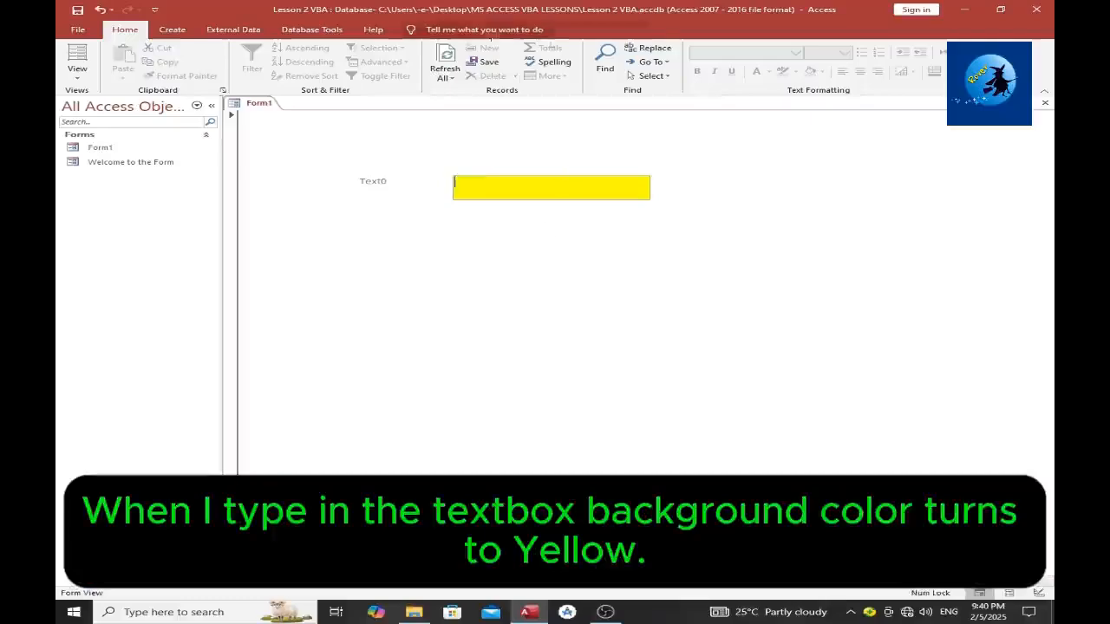
key("ctrl+z")
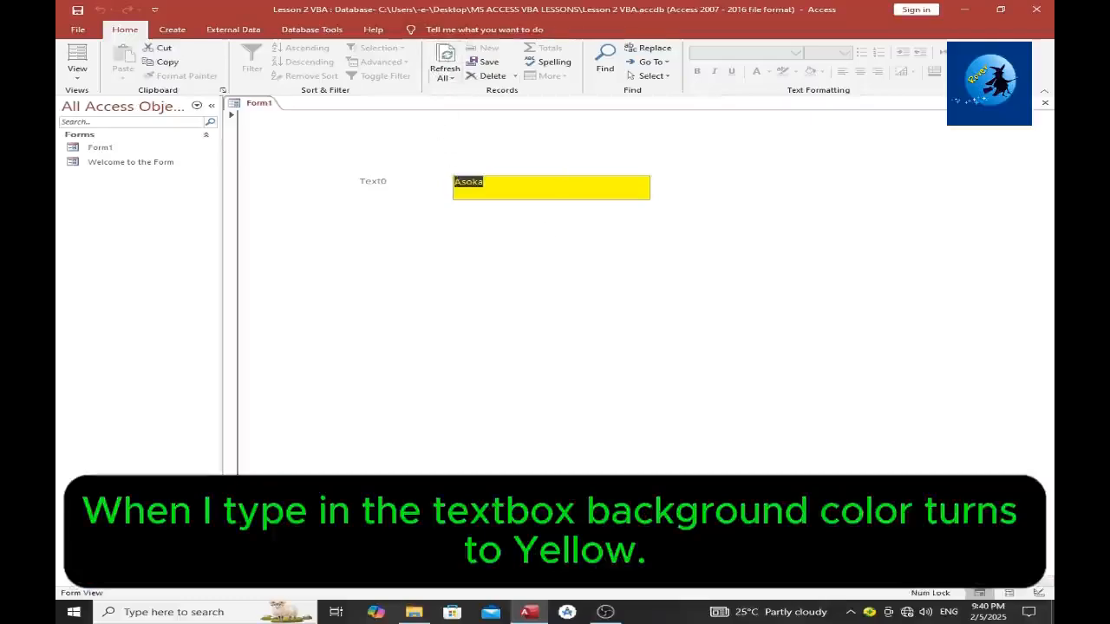
left_click(505, 189)
key("BackSpace")
key("BackSpace")
key("BackSpace")
key("BackSpace")
key("BackSpace")
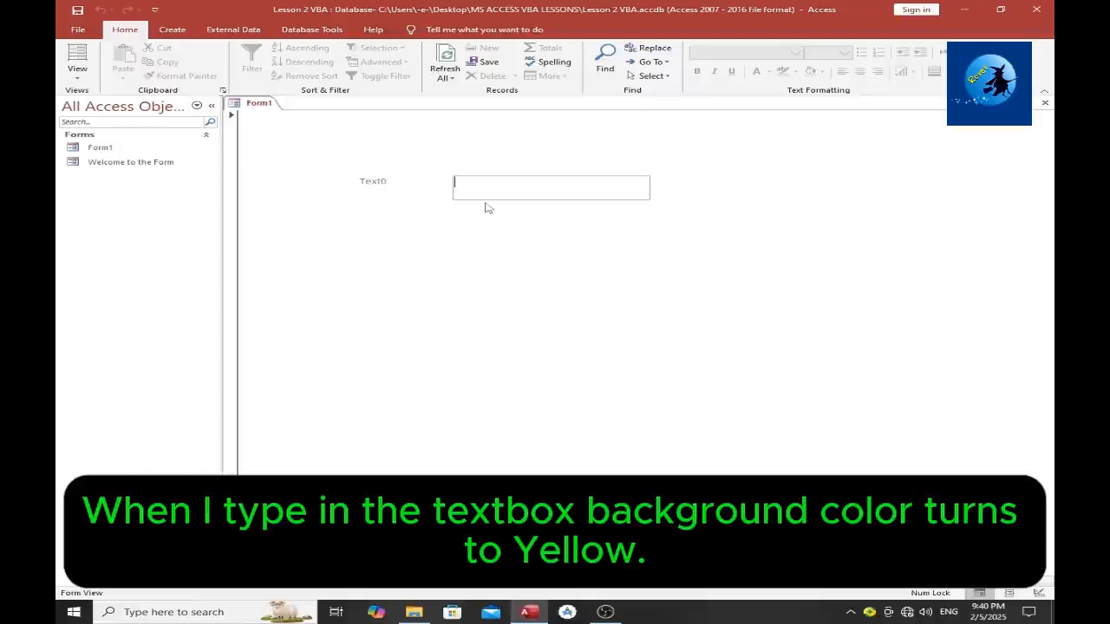
Repeat the test by entering a different name in the text box, then clearing it and committing the empty value
type("Franz")
key("Return")
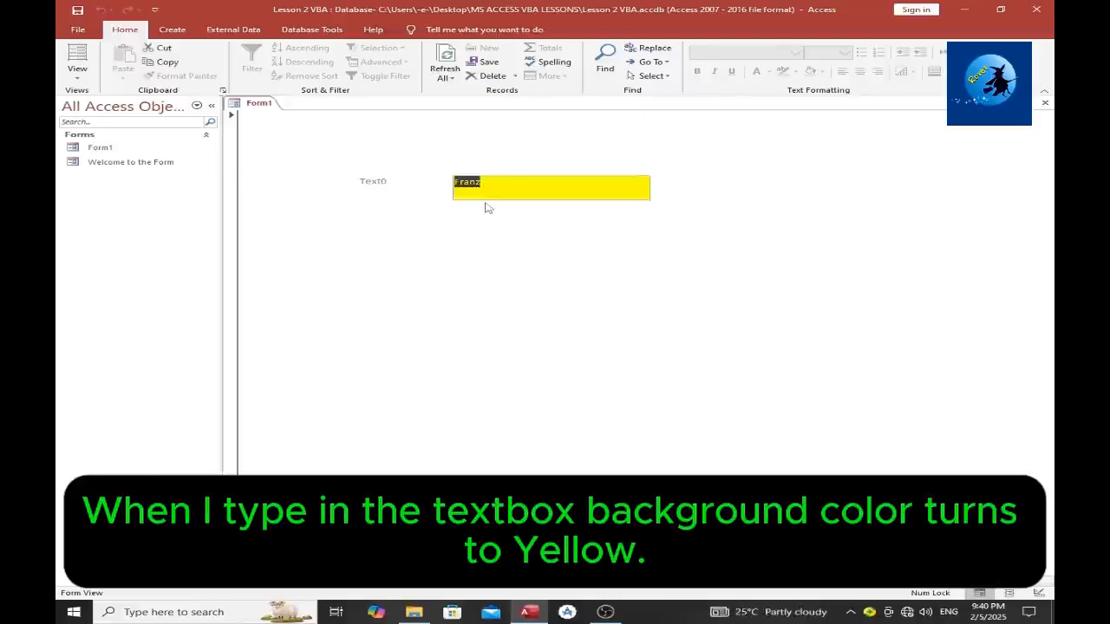
key("Delete")
key("Return")
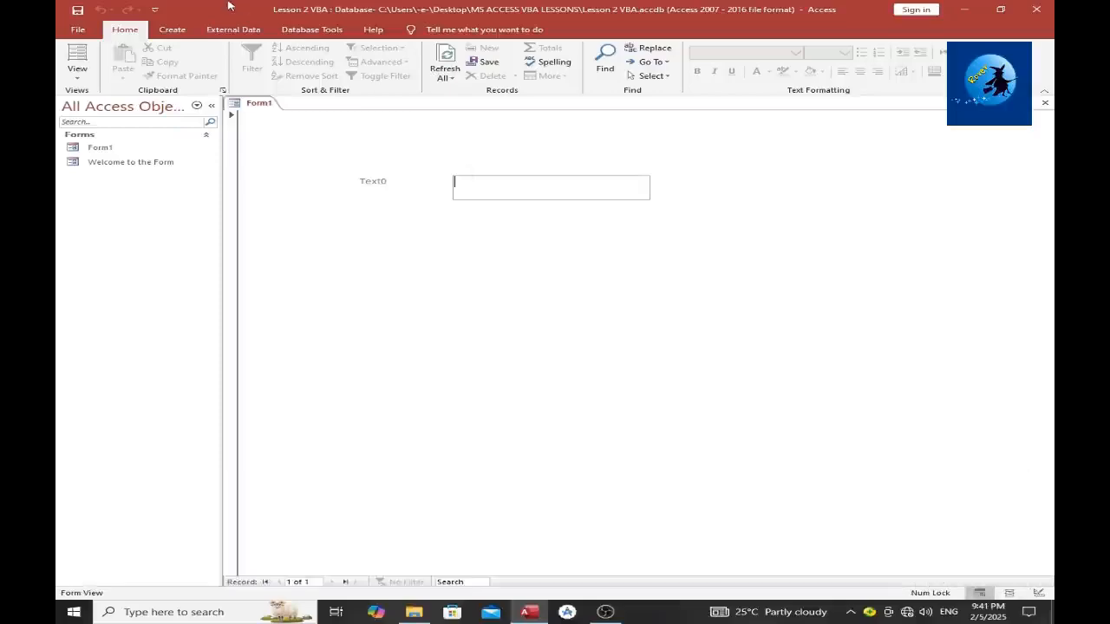
Close Form1 and create a new blank form in Design View
right_click(258, 105)
left_click(293, 124)
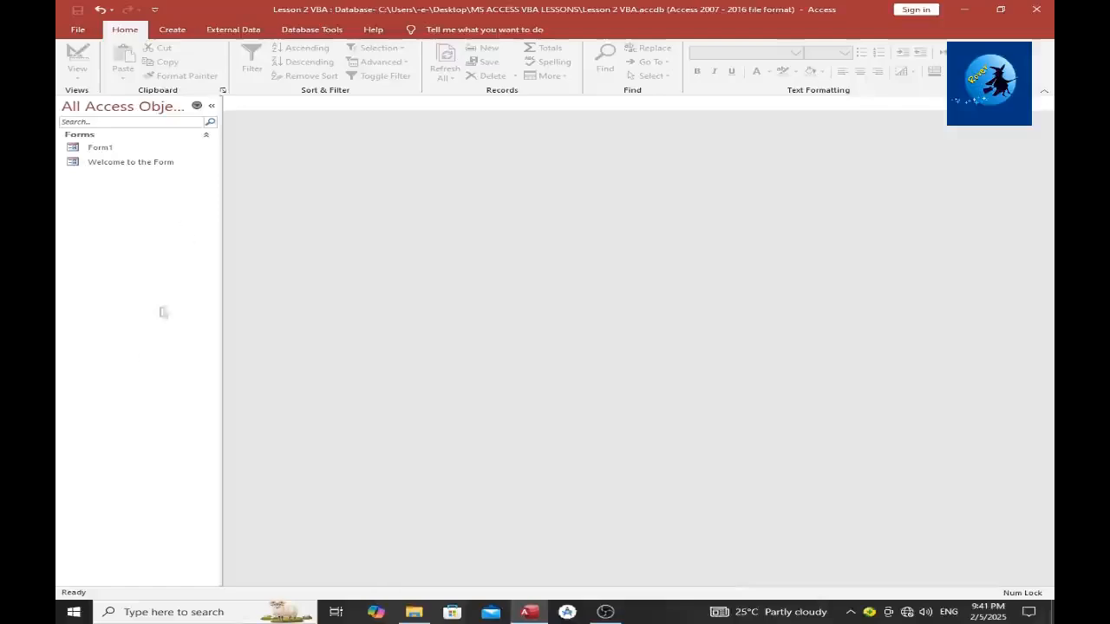
left_click(188, 27)
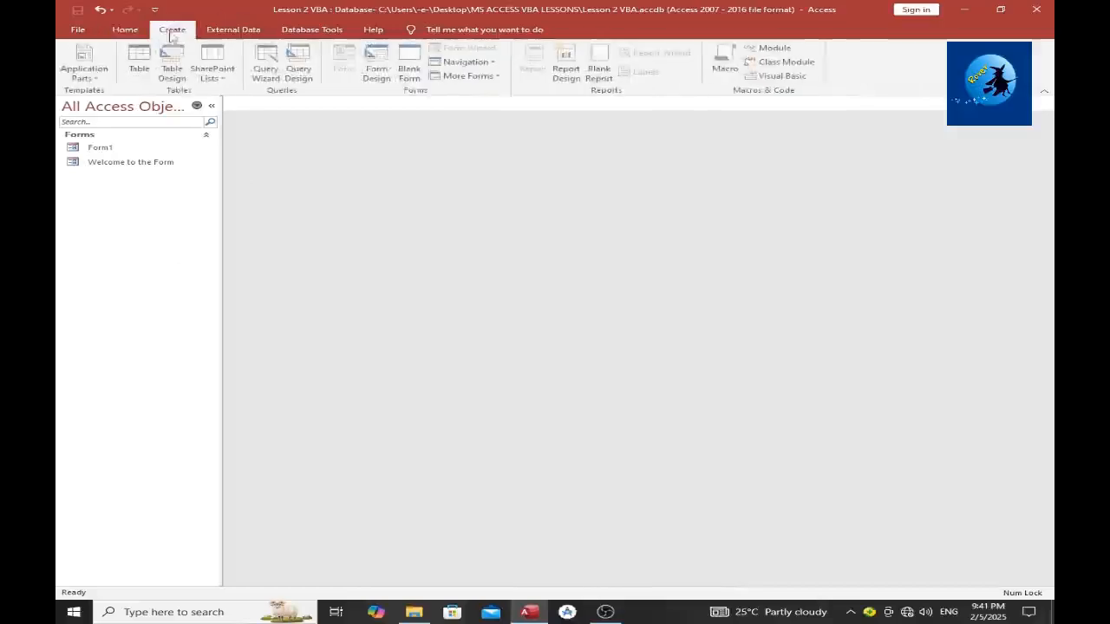
left_click(413, 66)
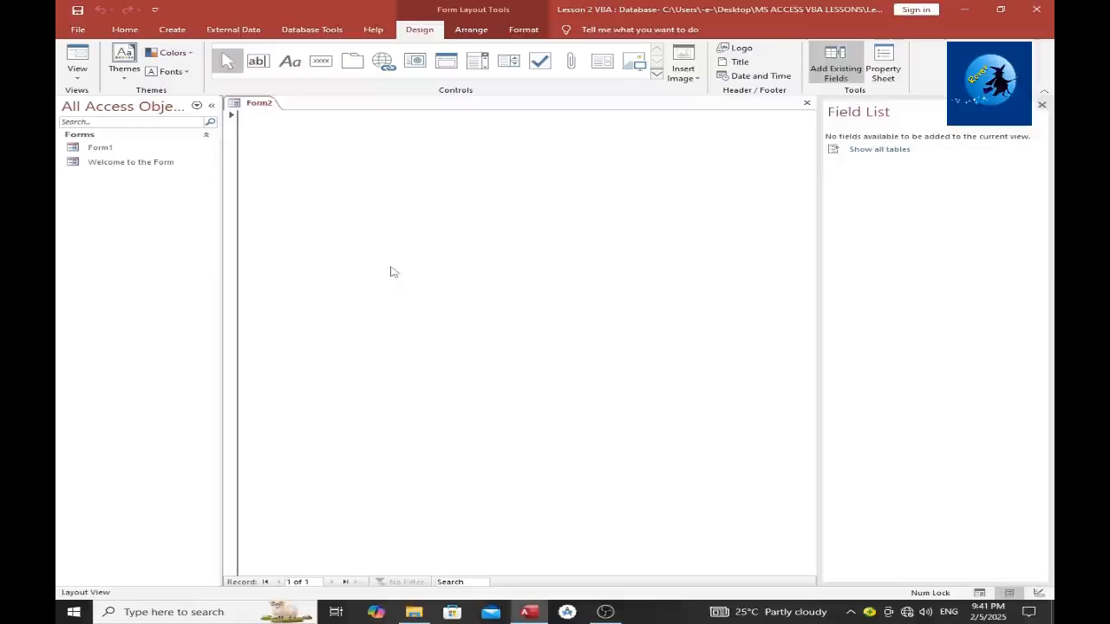
right_click(391, 272)
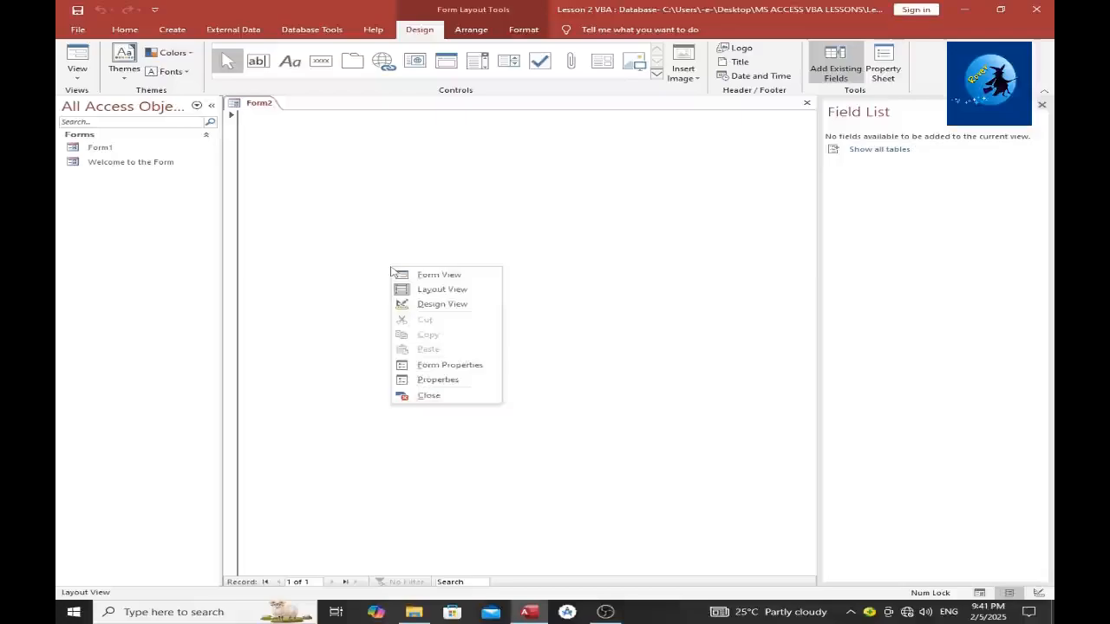
left_click(421, 304)
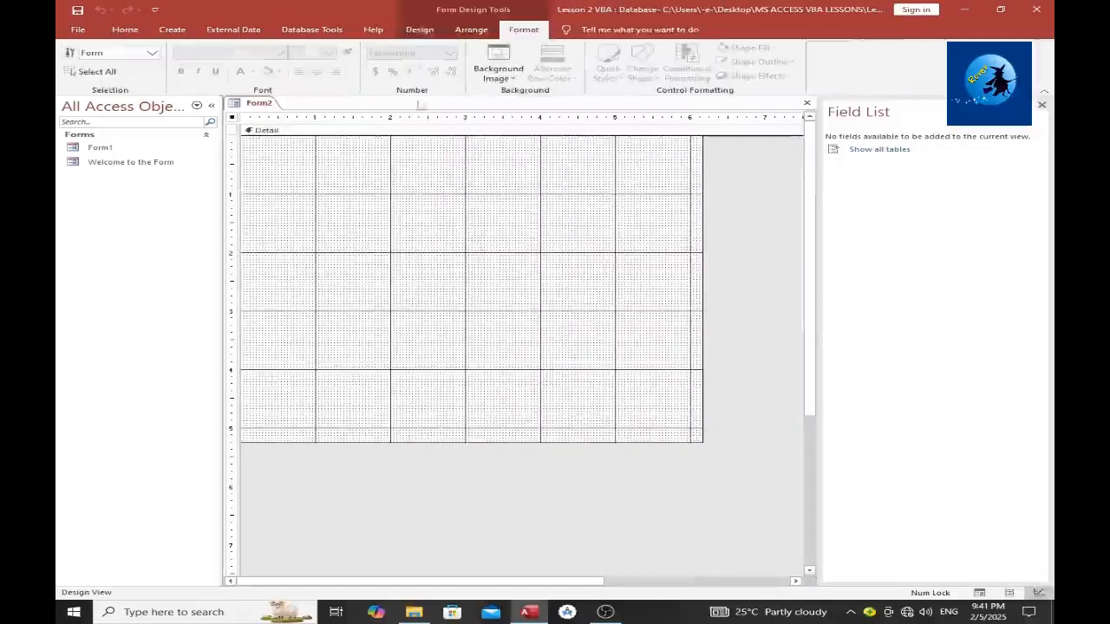
Draw a command button about 2.4" wide and 0.6" high near the middle of the Detail section and caption it Open
left_click(419, 29)
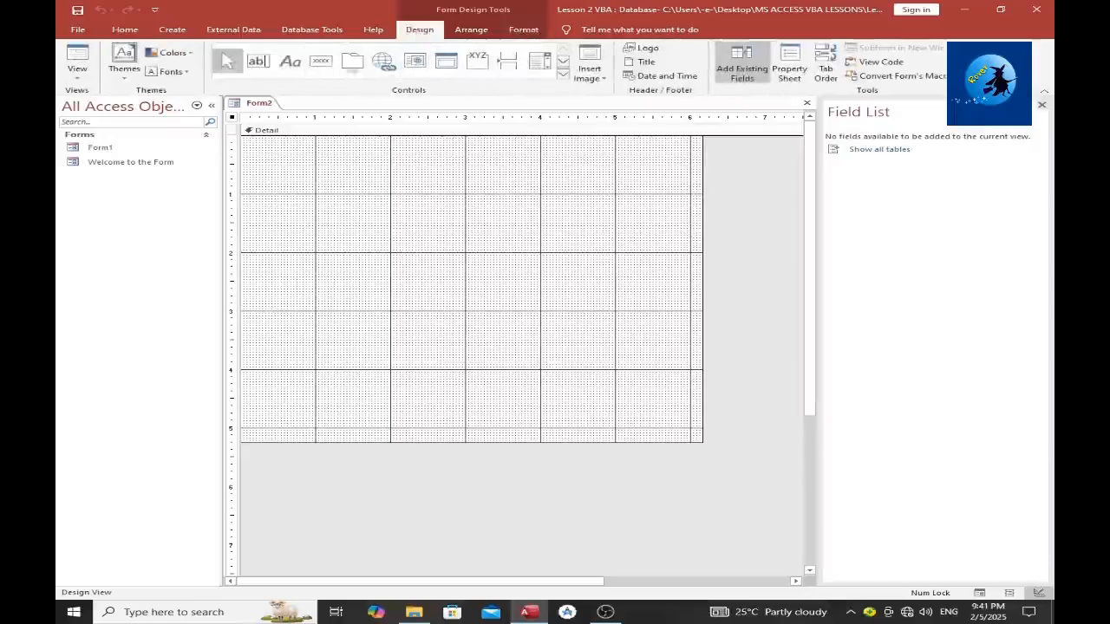
left_click(321, 61)
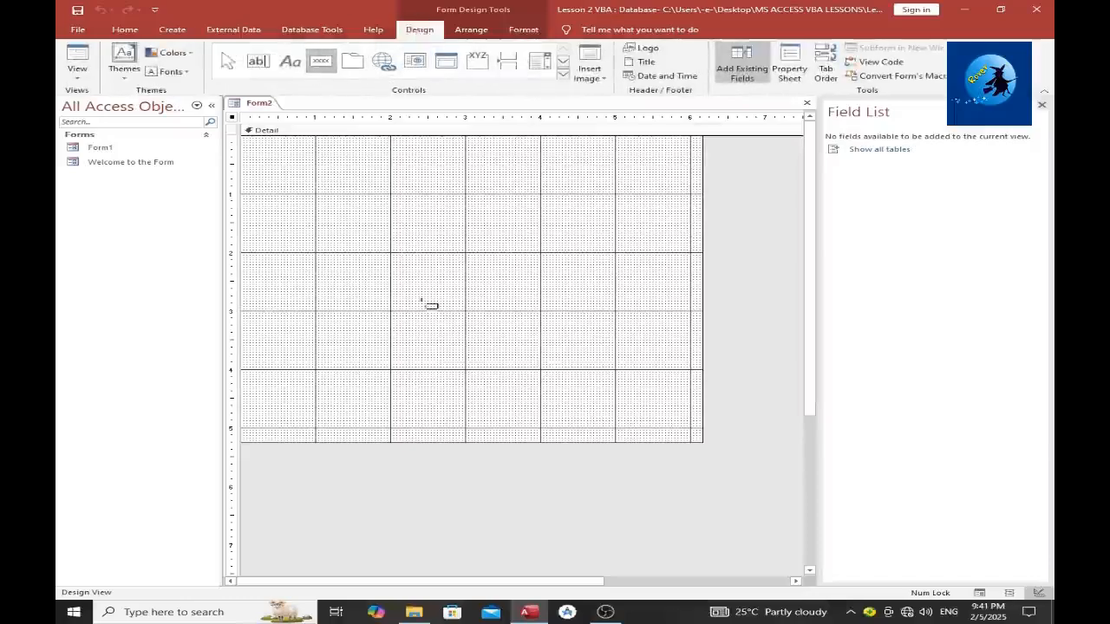
left_click_drag(418, 244, 599, 283)
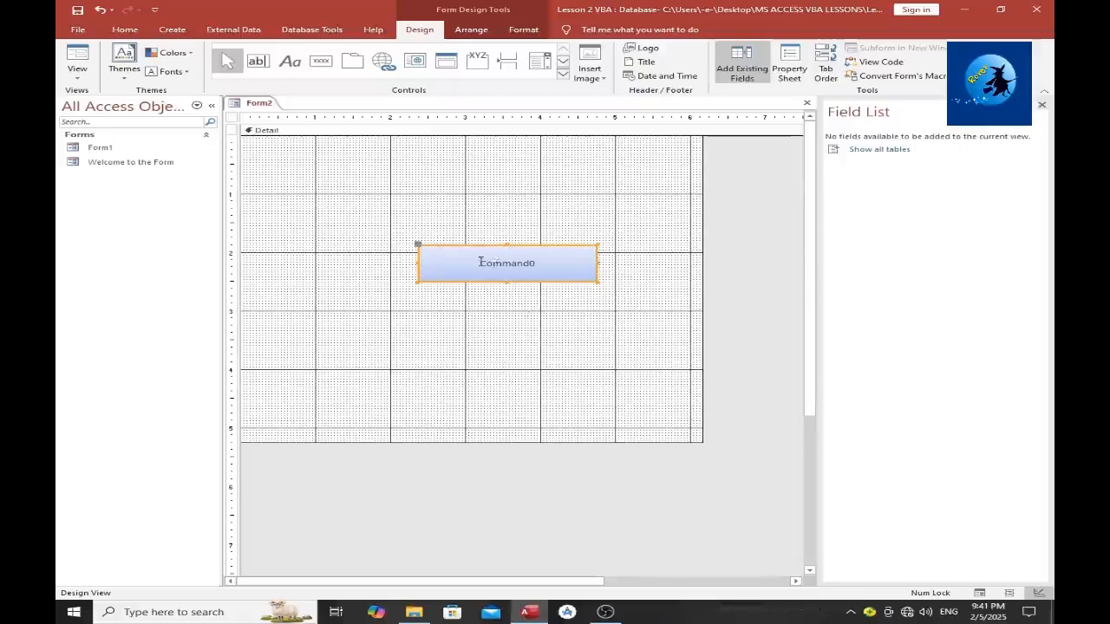
left_click_drag(480, 261, 565, 261)
type("Open")
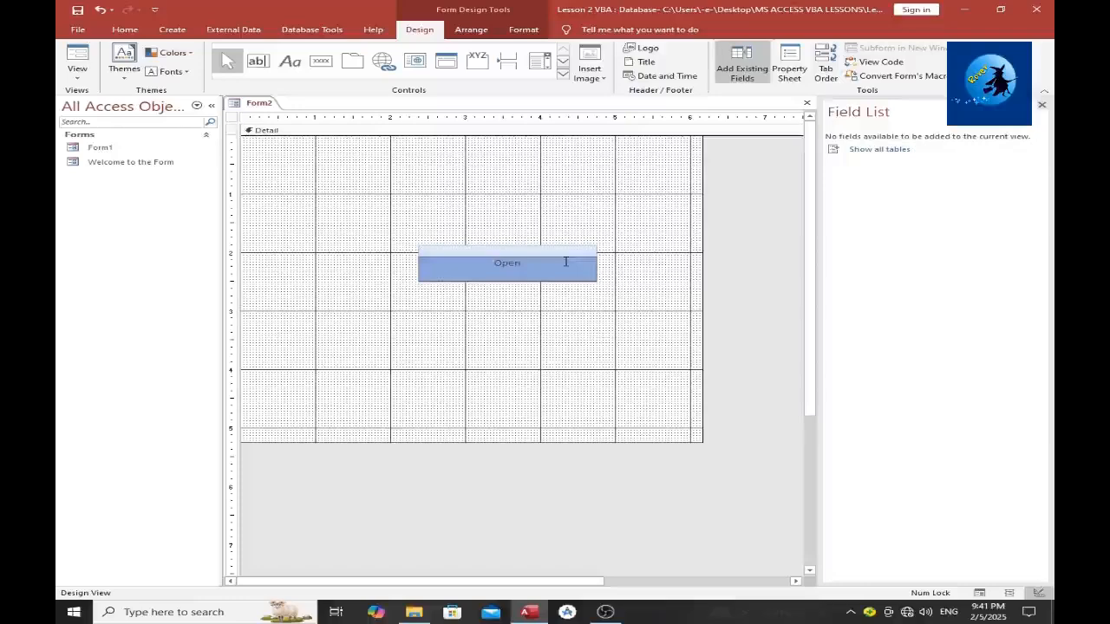
left_click(547, 307)
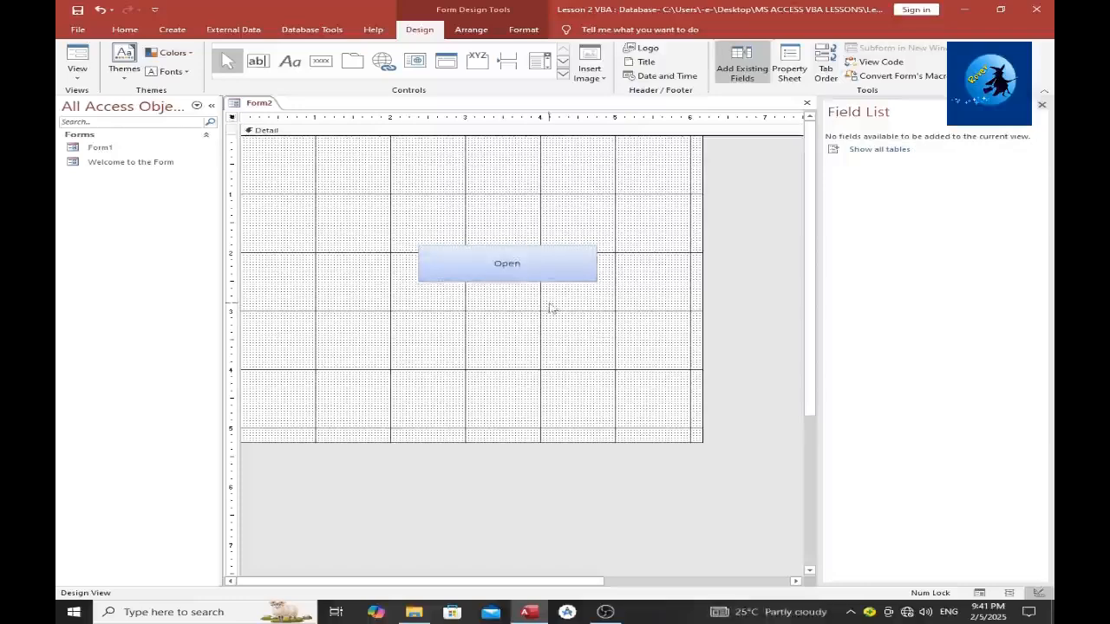
Display the Open button's properties and set its On Click event to [Event Procedure]
left_click(518, 259)
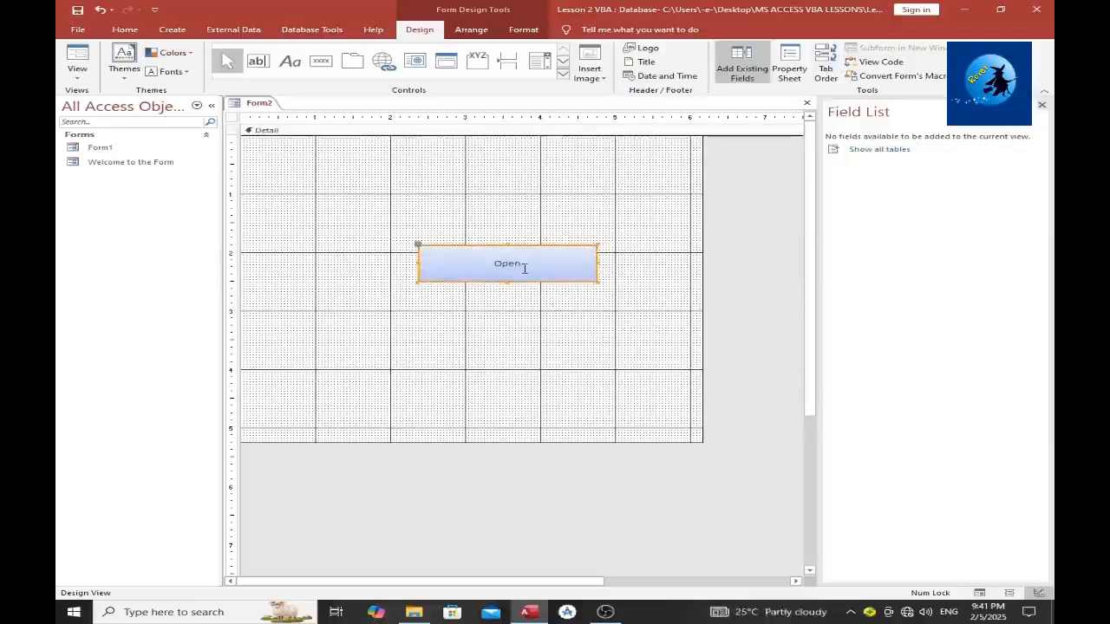
left_click(495, 292)
left_click(503, 271)
right_click(510, 272)
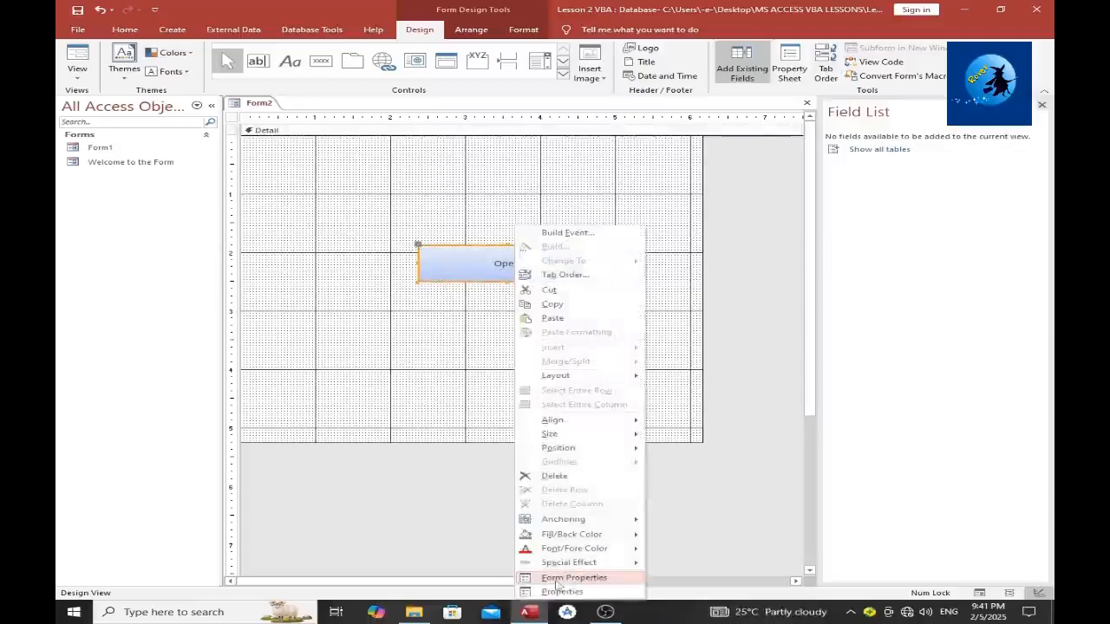
right_click(488, 279)
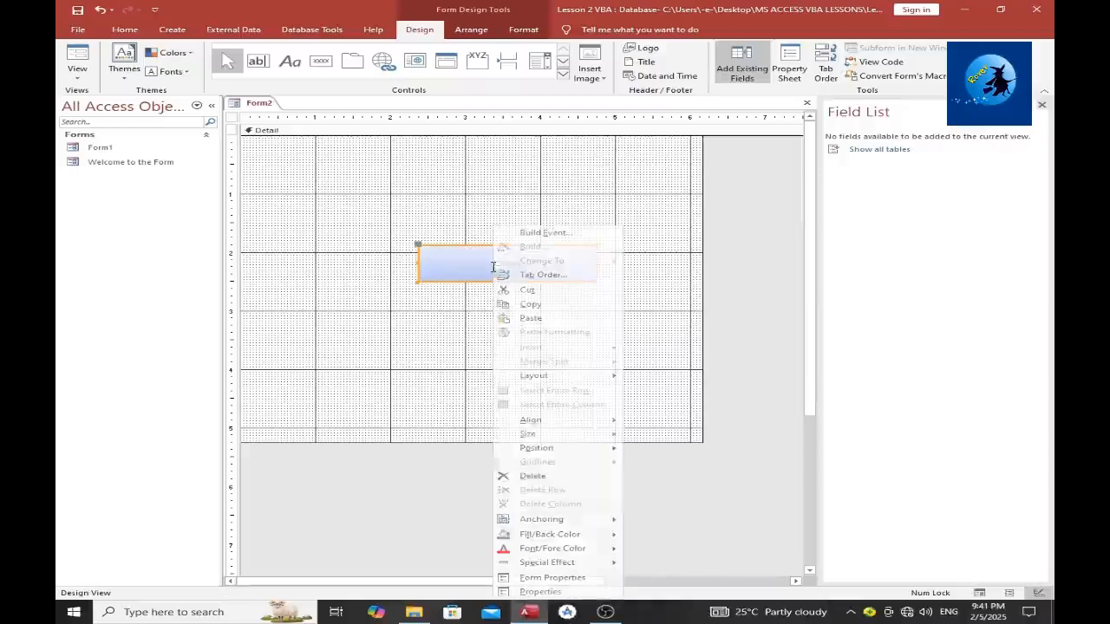
left_click(540, 591)
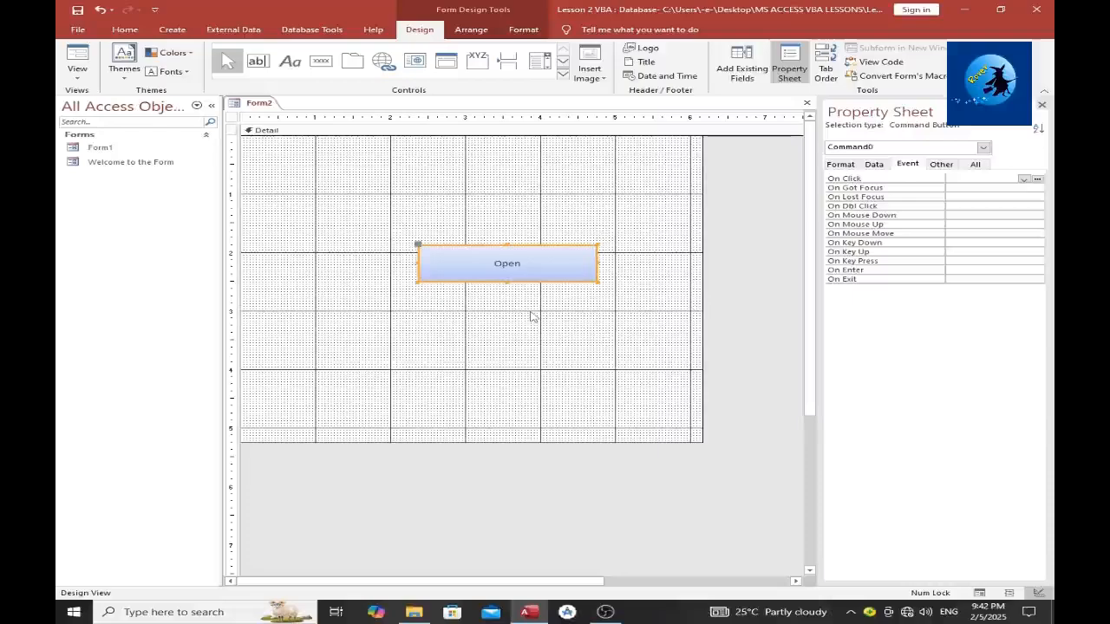
left_click(946, 168)
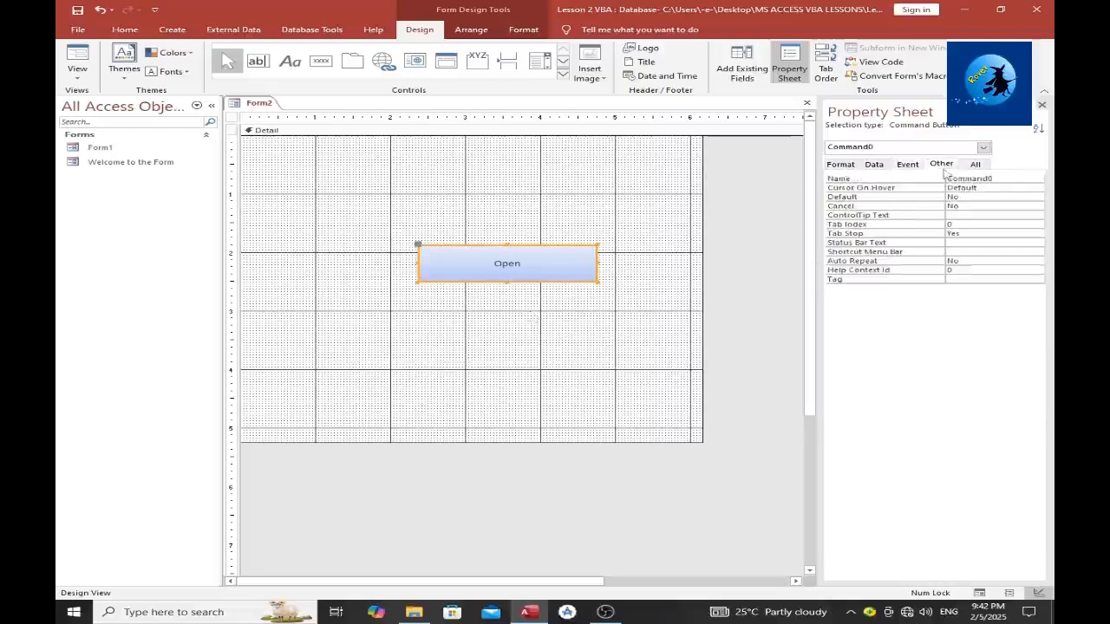
left_click(912, 167)
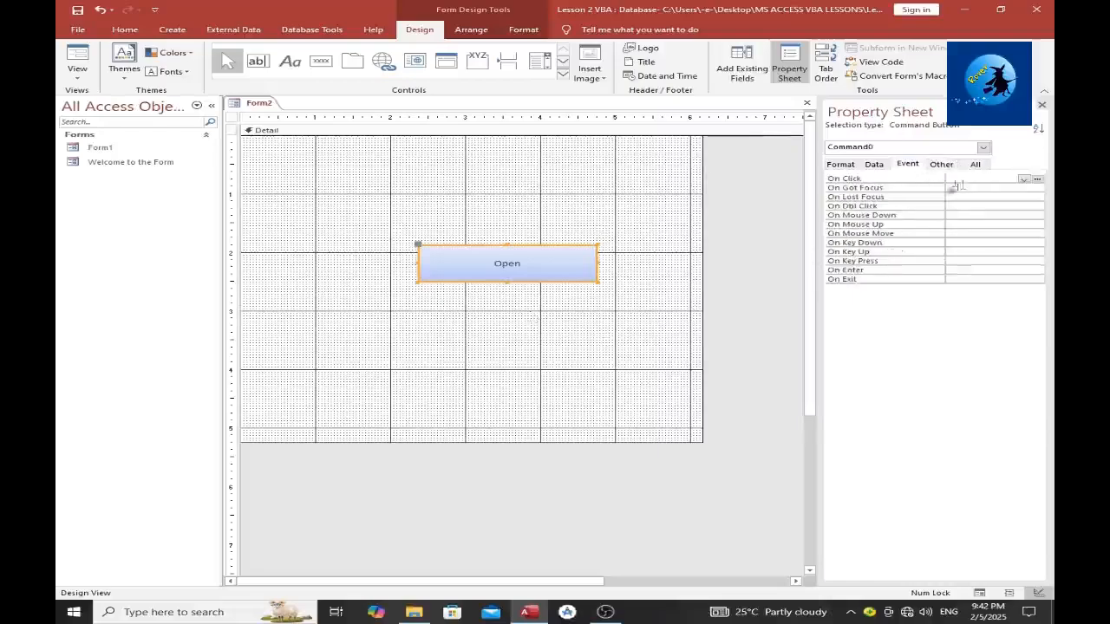
left_click(1024, 179)
left_click(989, 188)
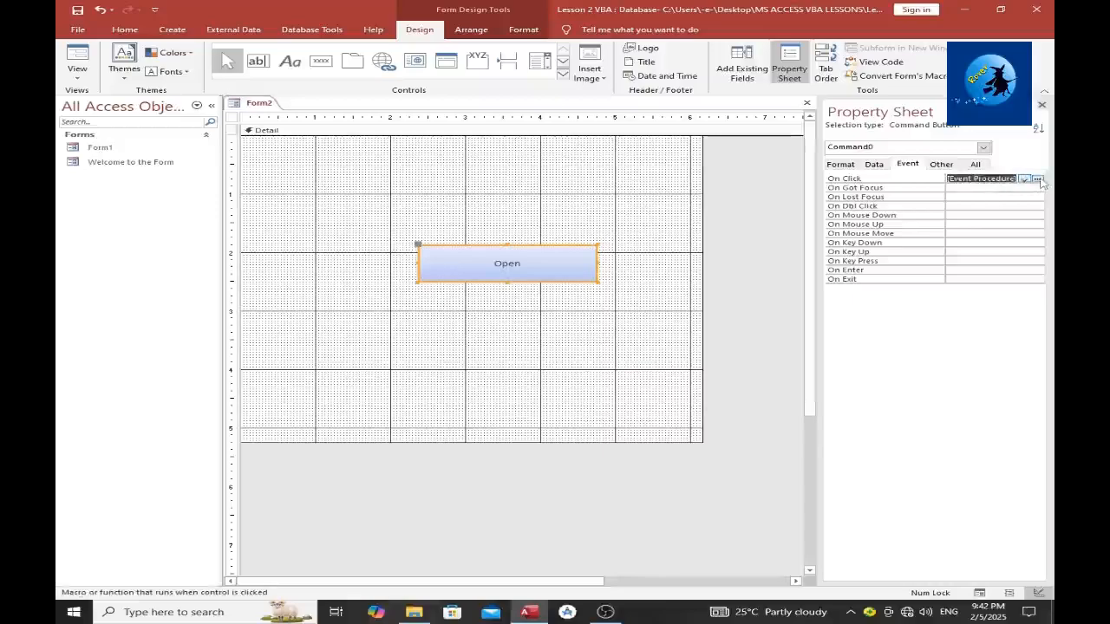
Name the Open button btnOpenForm and save the form as Form2
left_click(974, 163)
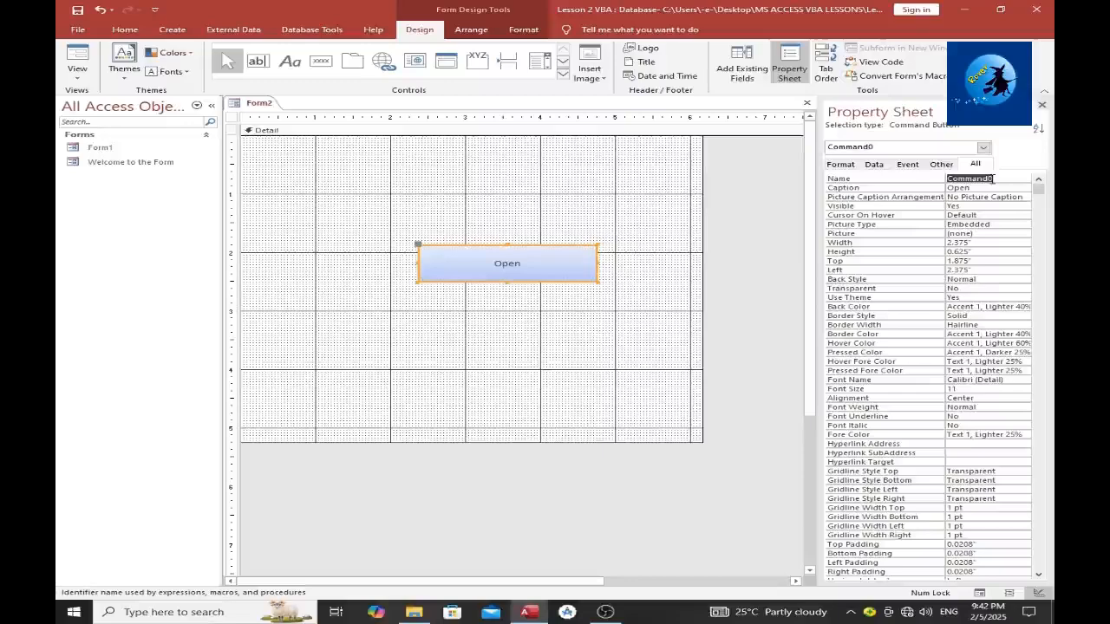
type("b")
type("tn")
type("OpenForm")
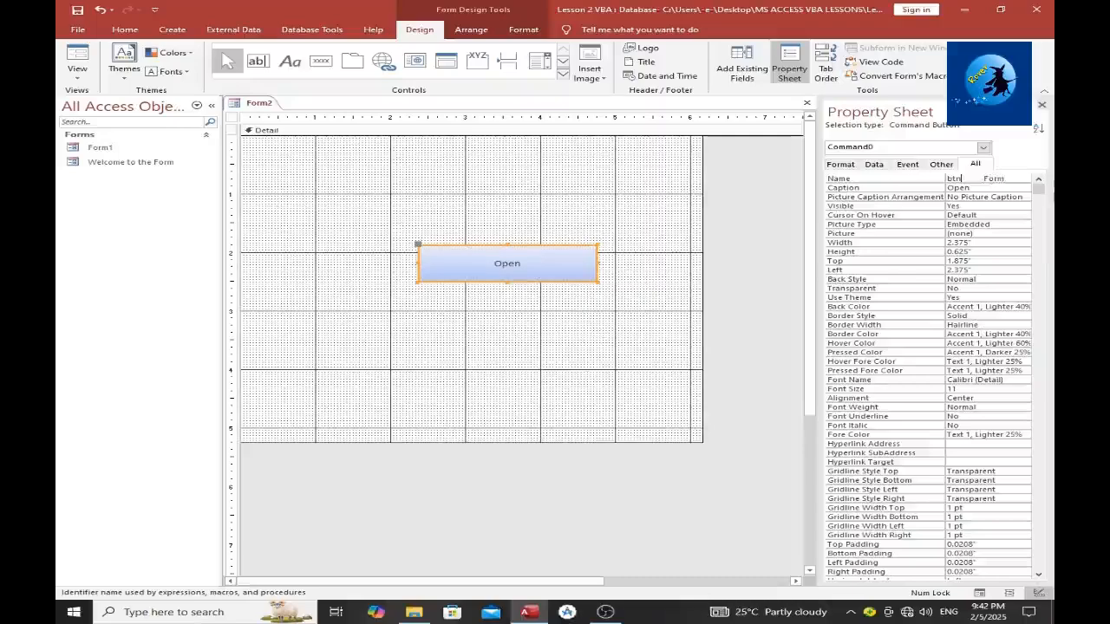
key("ctrl+s")
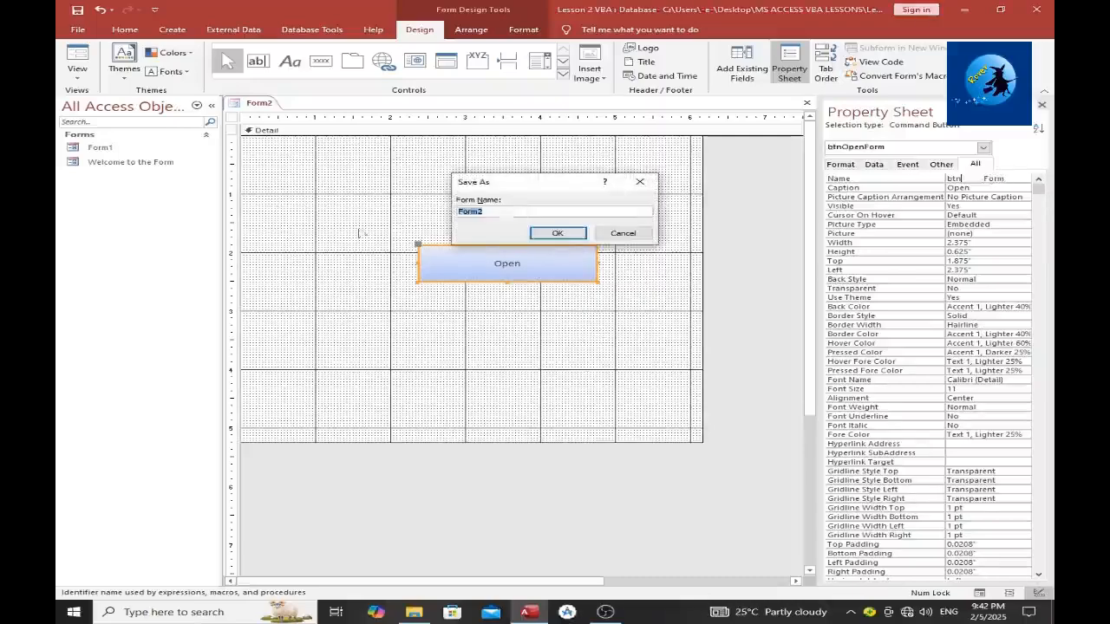
left_click(571, 234)
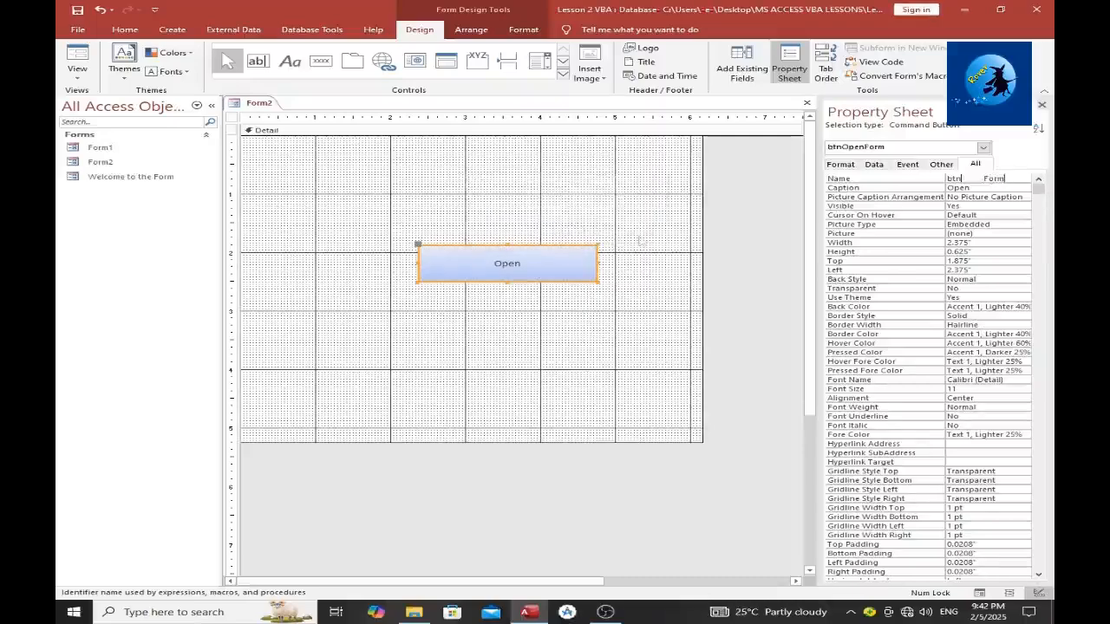
Write DoCmd.OpenForm "Form1" in the Open button's On Click event procedure and close the code editor
left_click(908, 166)
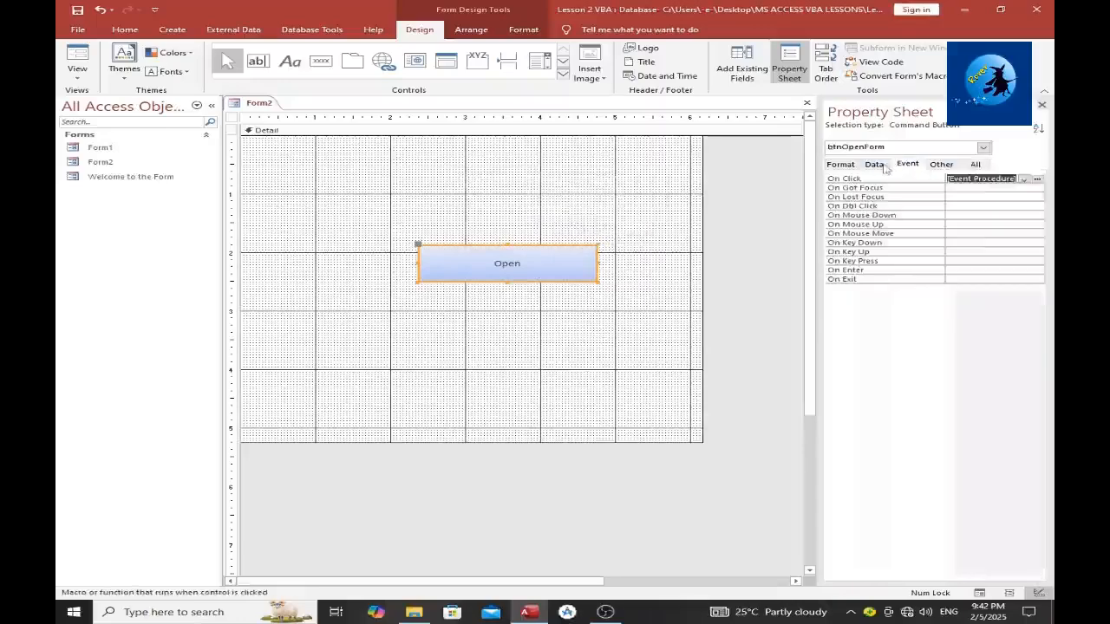
left_click(1037, 180)
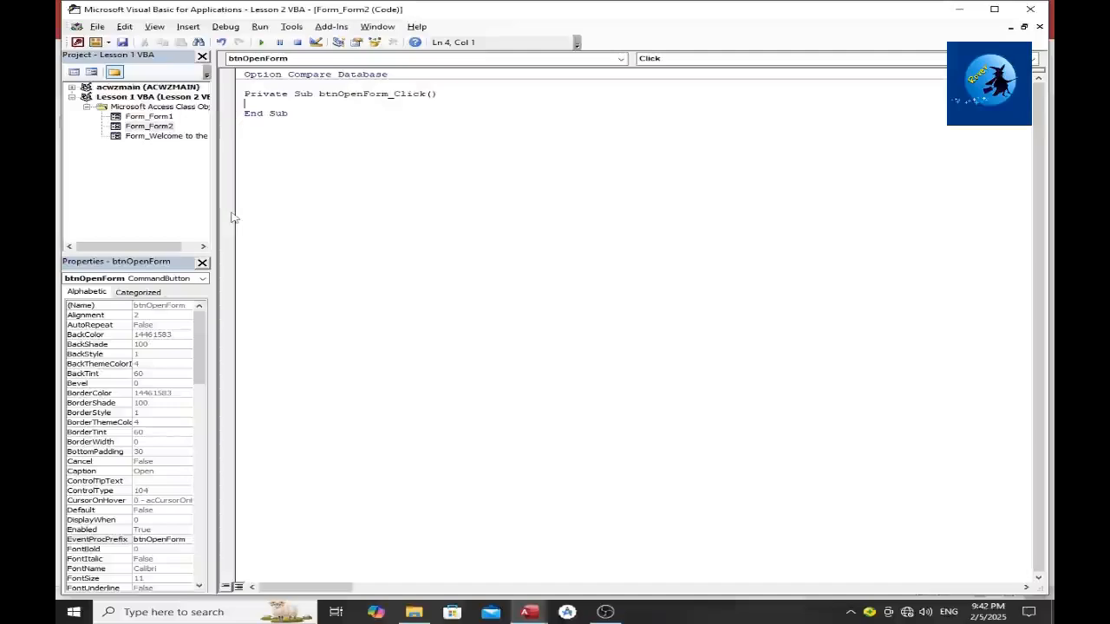
type("D")
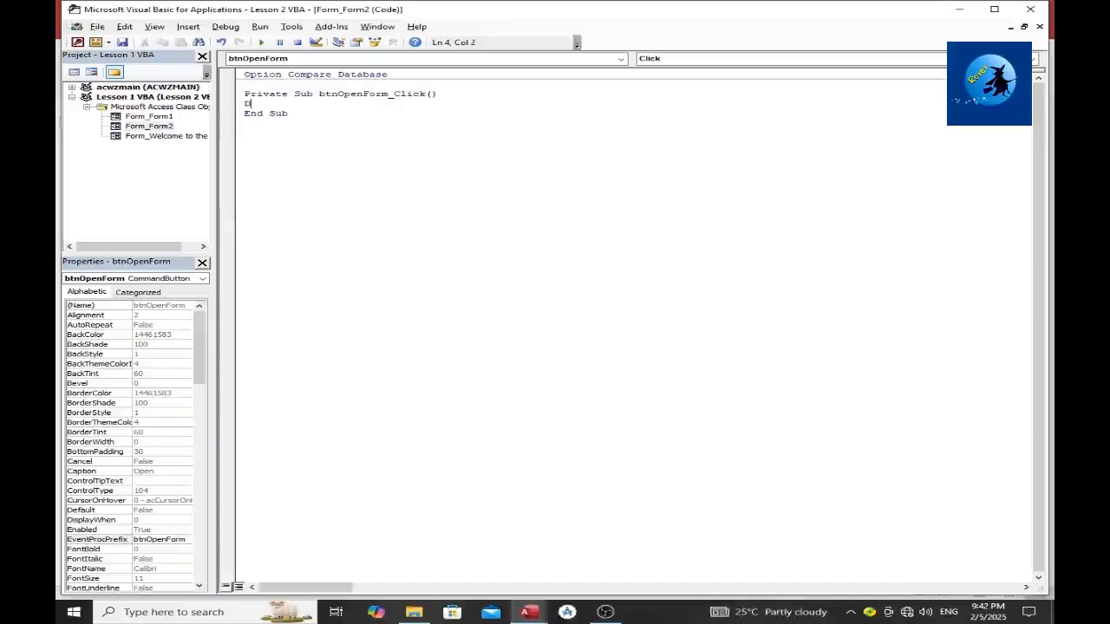
type("oCmd.")
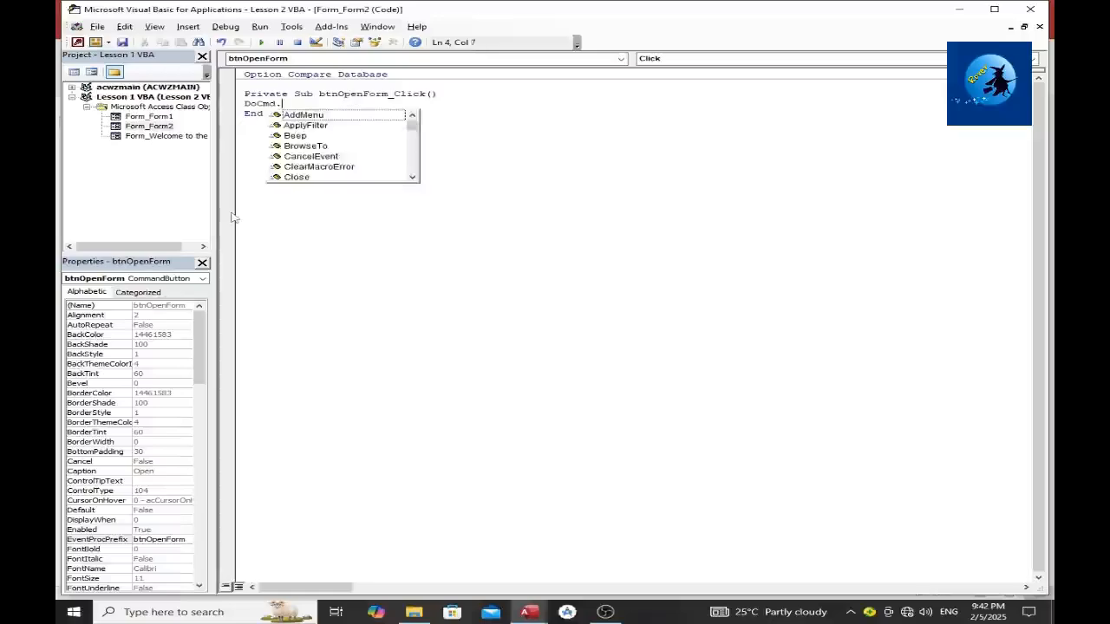
type("op")
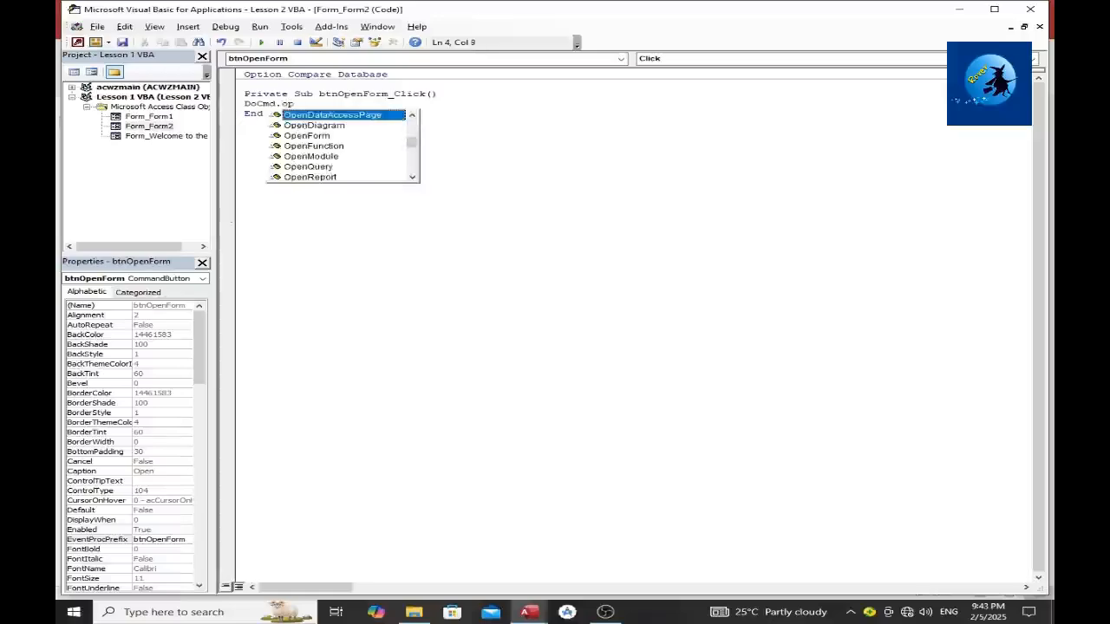
key("Down")
key("Down")
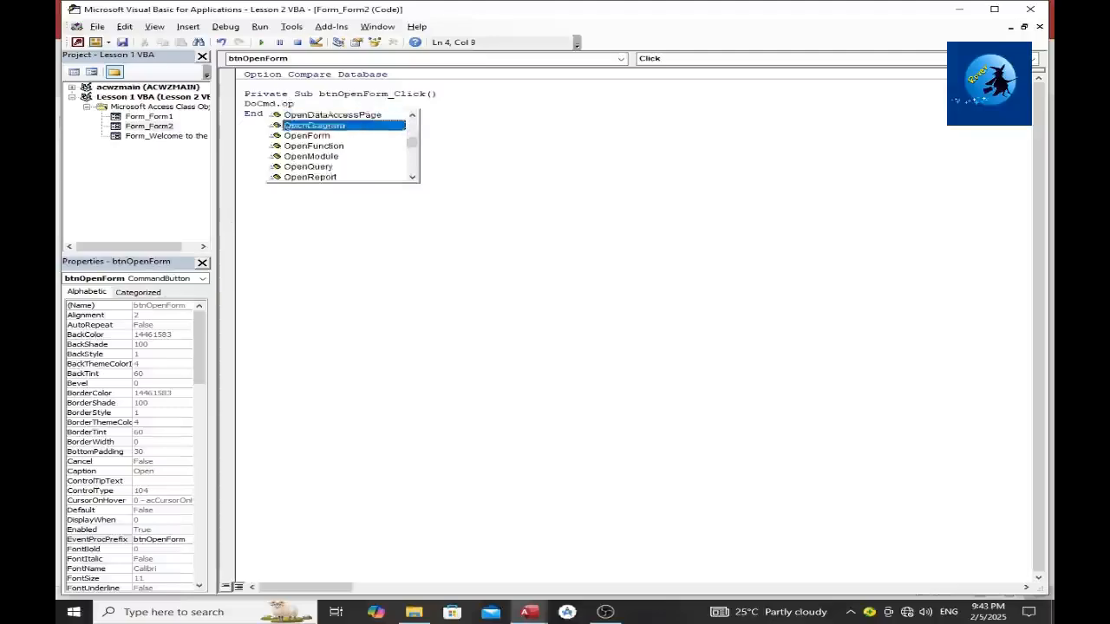
key("Tab")
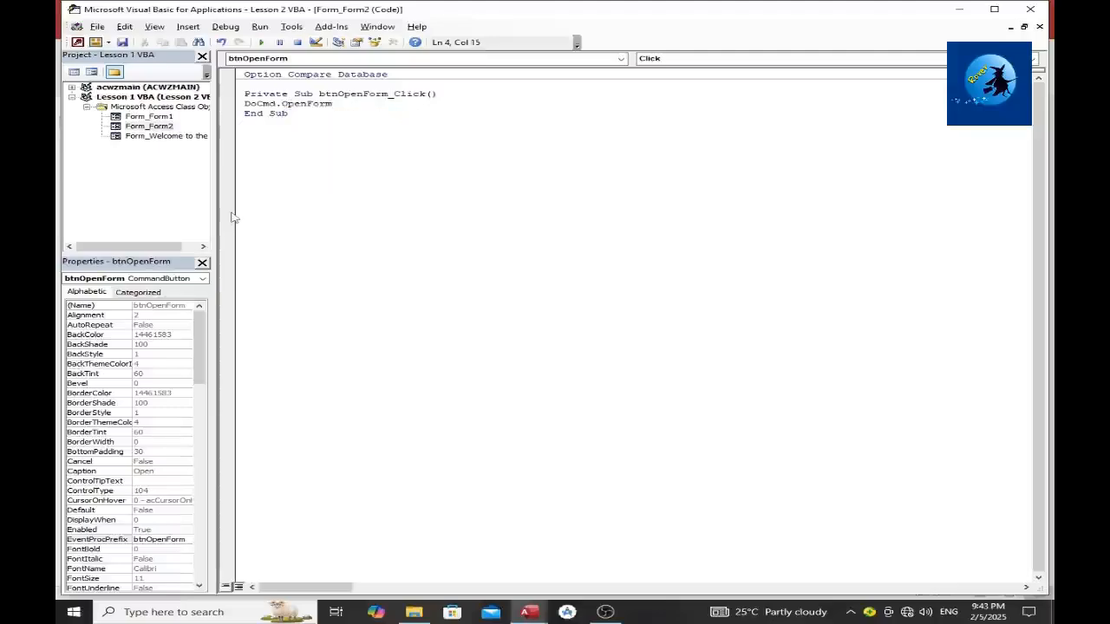
type("\"")
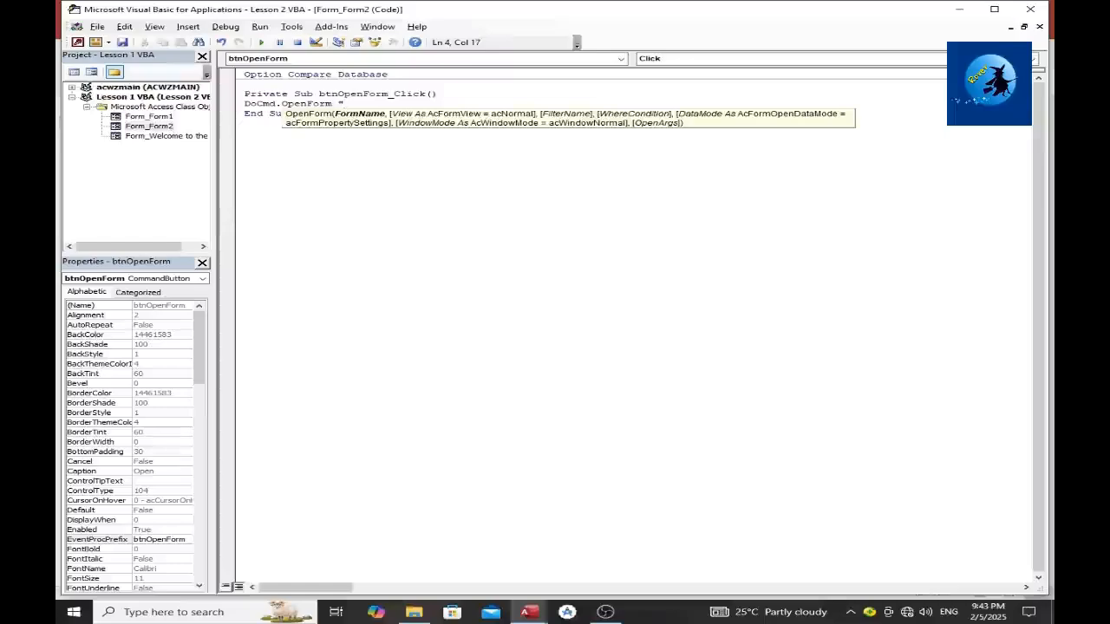
type("Form")
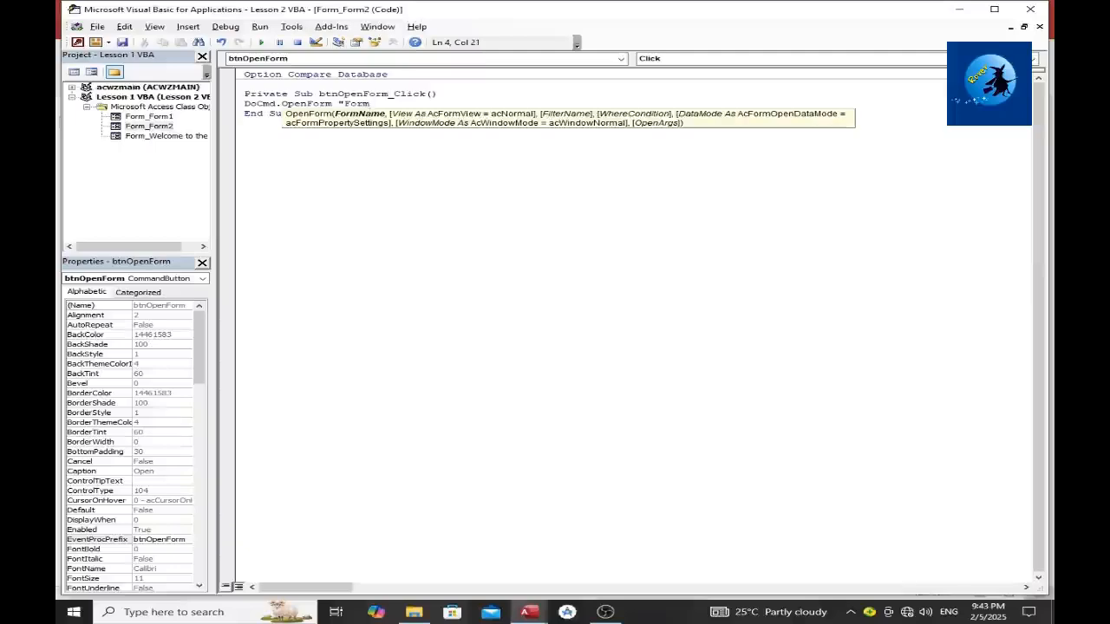
type("1\"")
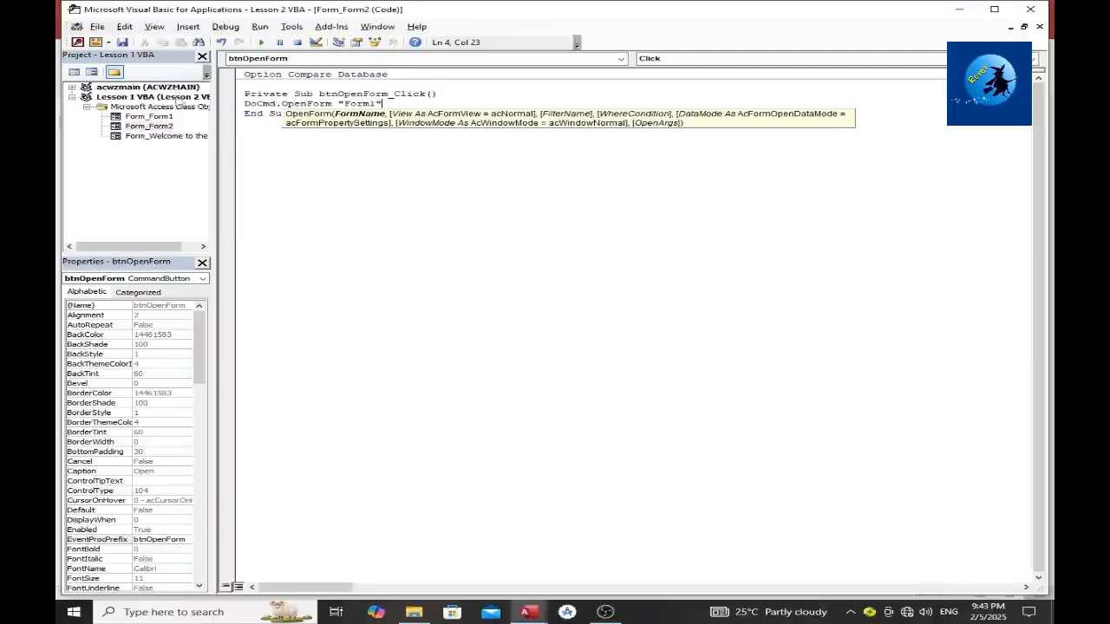
left_click(451, 196)
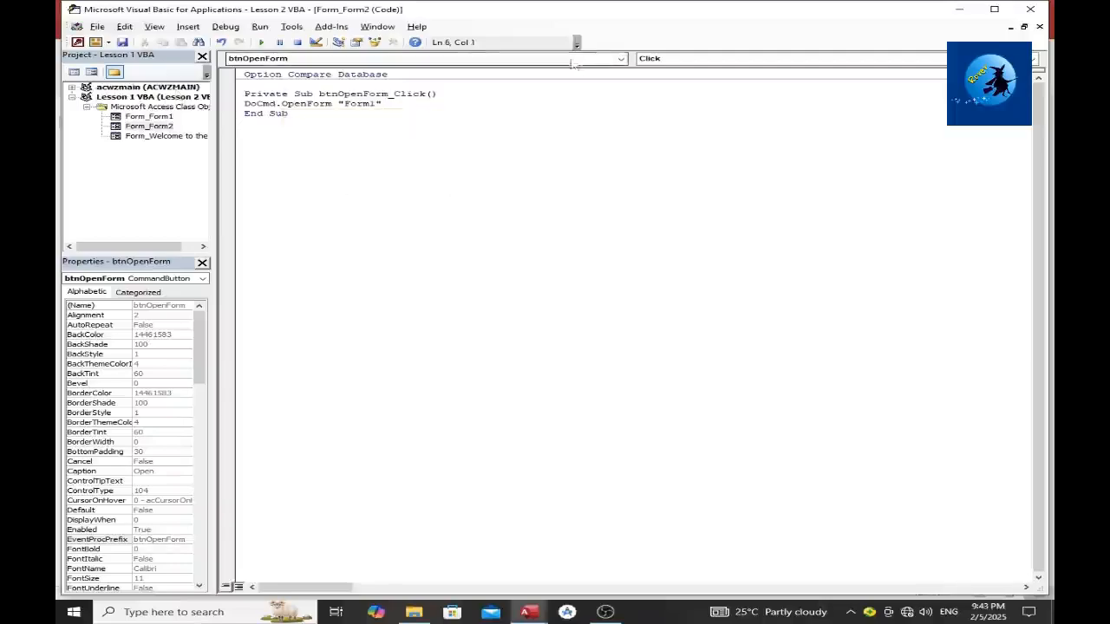
left_click(1031, 10)
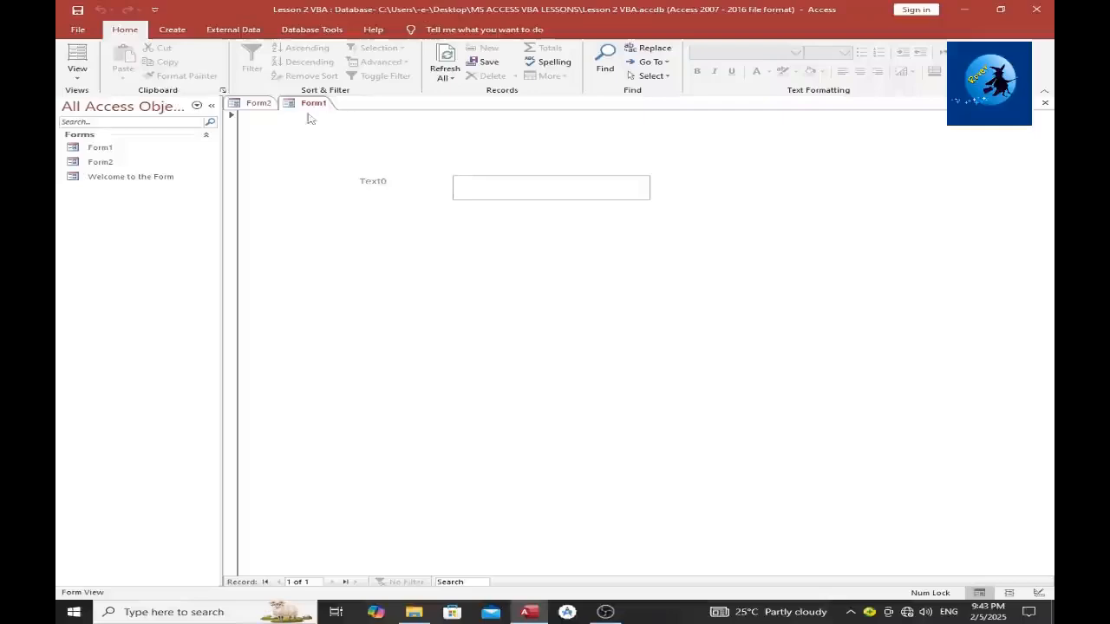
Test Form2's Open button by closing Form1 and reopening it with the button
right_click(308, 110)
left_click(313, 132)
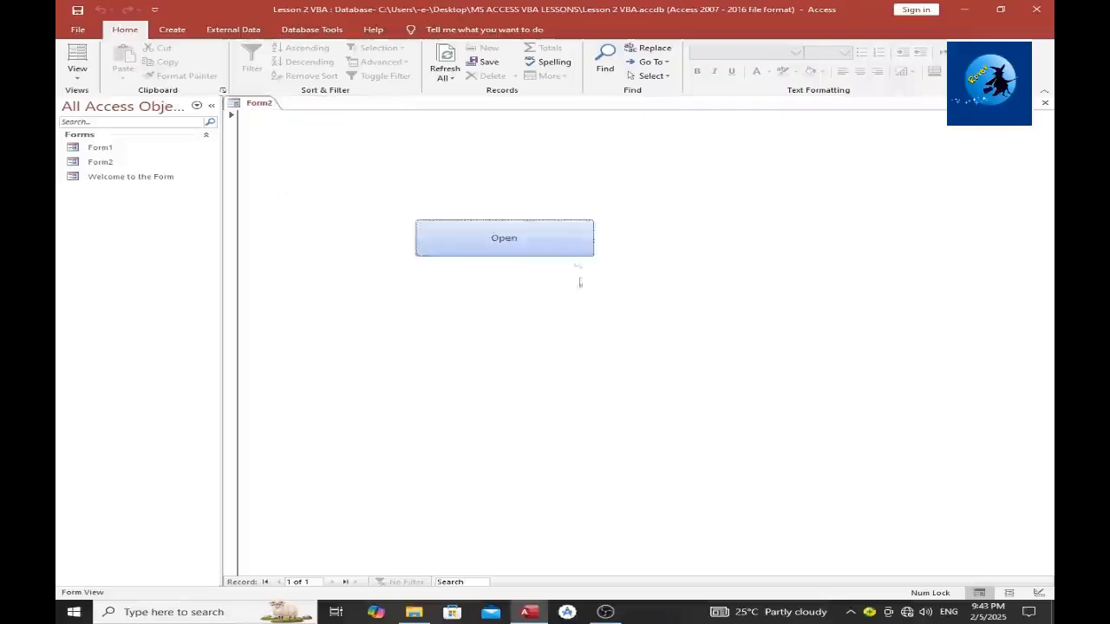
left_click(560, 240)
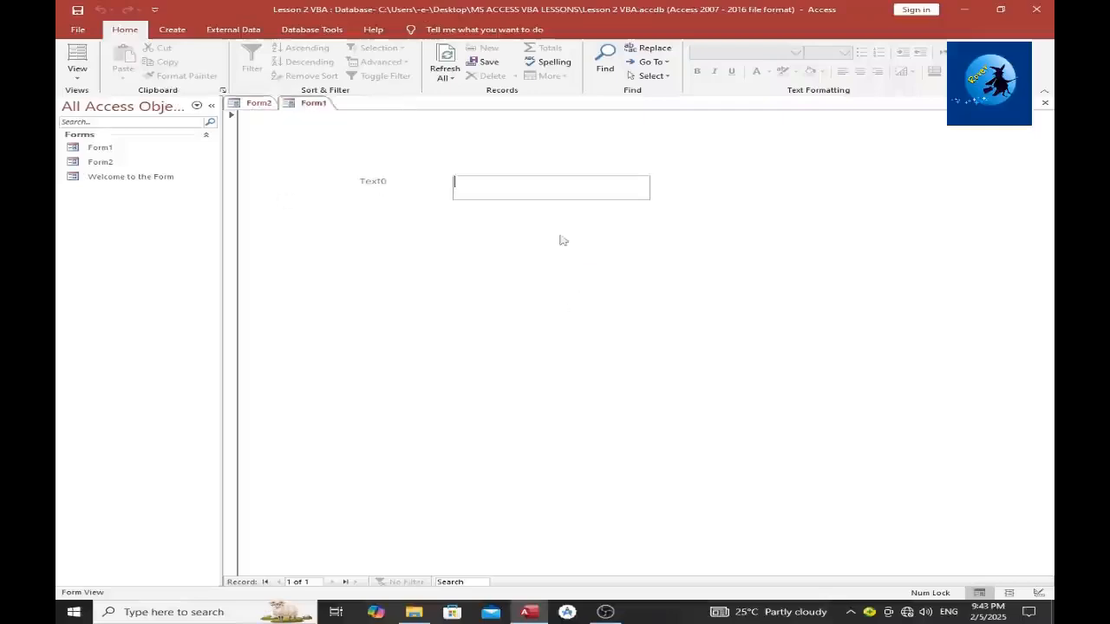
right_click(300, 109)
left_click(307, 129)
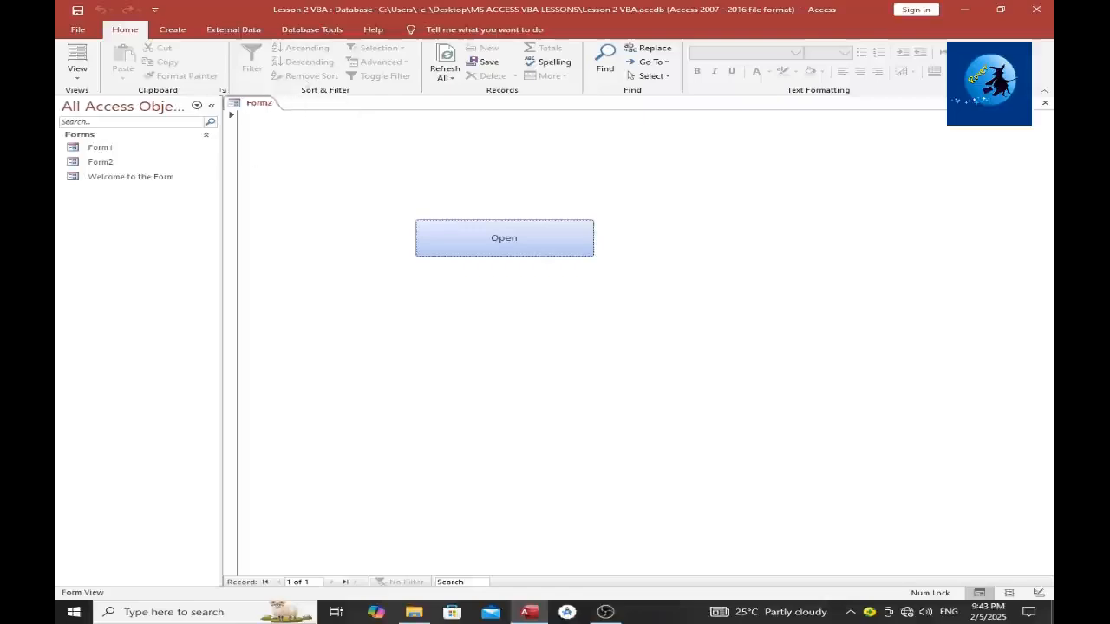
left_click(530, 238)
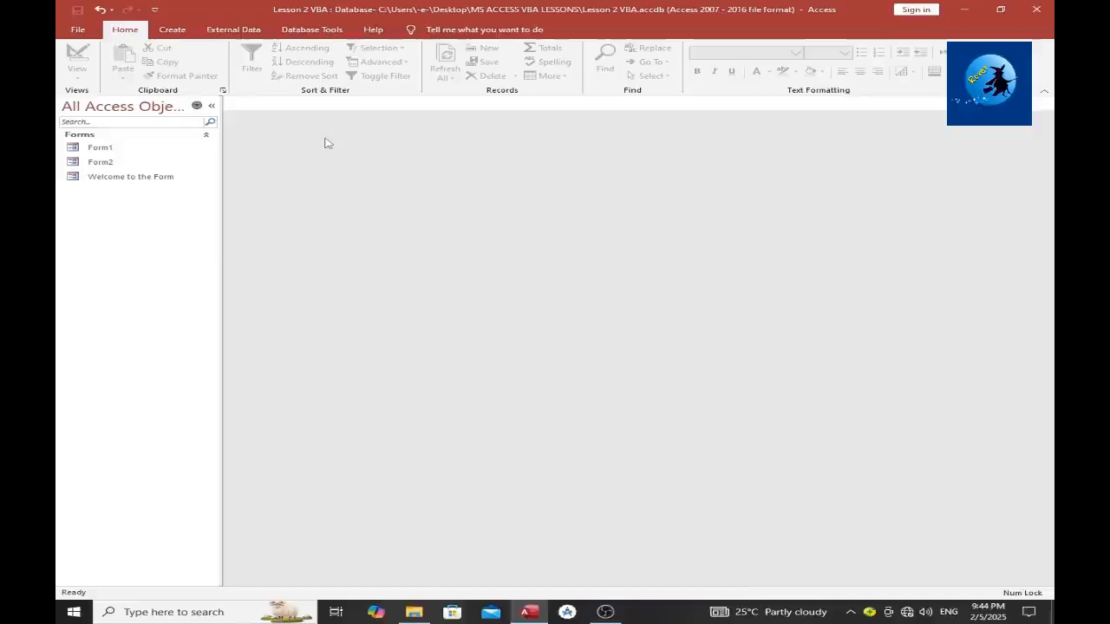
Create a new blank form and save it as Form3
left_click(173, 30)
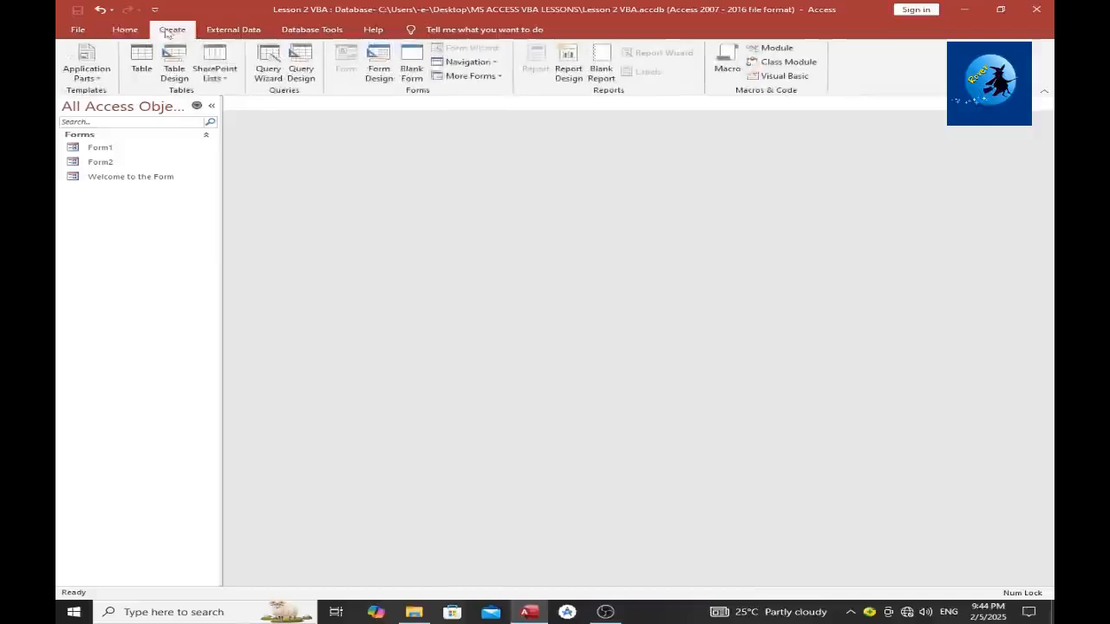
left_click(411, 65)
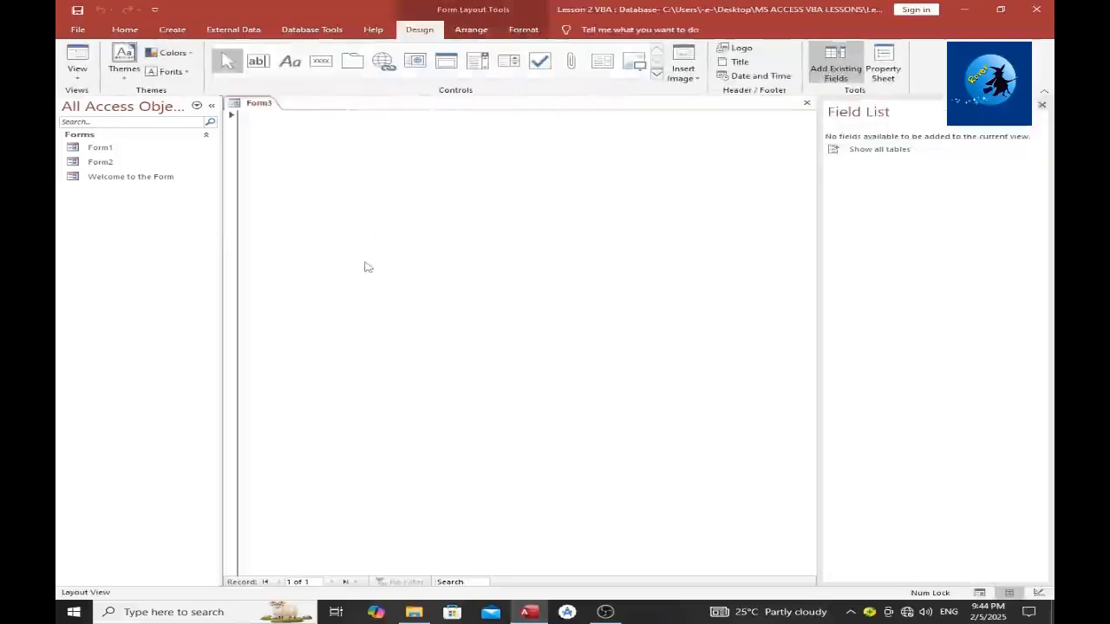
key("ctrl+s")
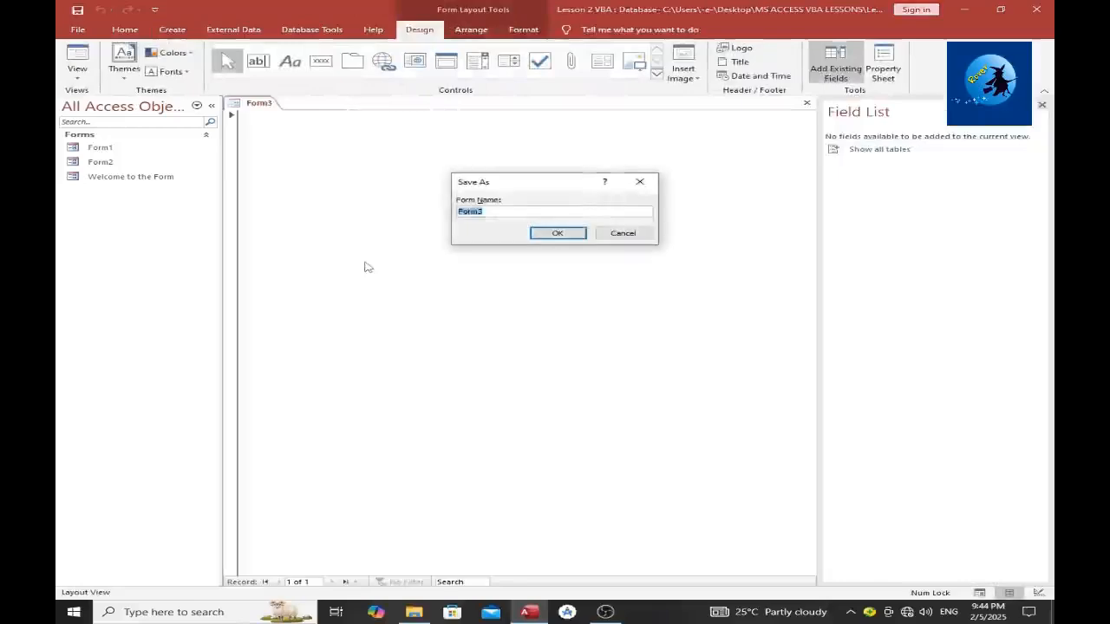
key("Return")
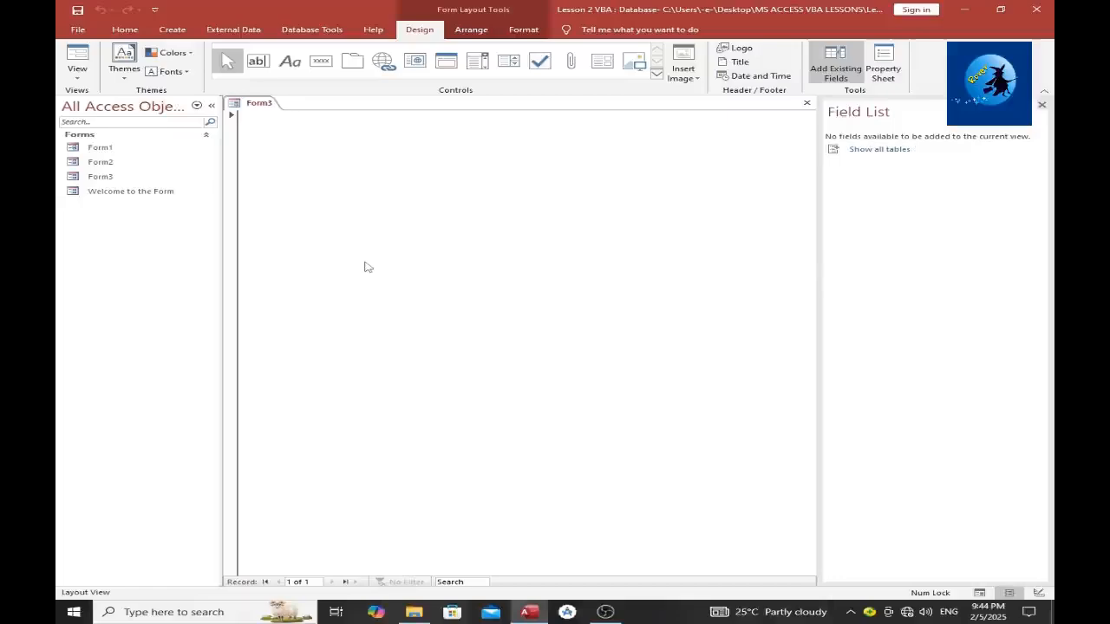
Create a new table and save it as tblEmployees
left_click(172, 30)
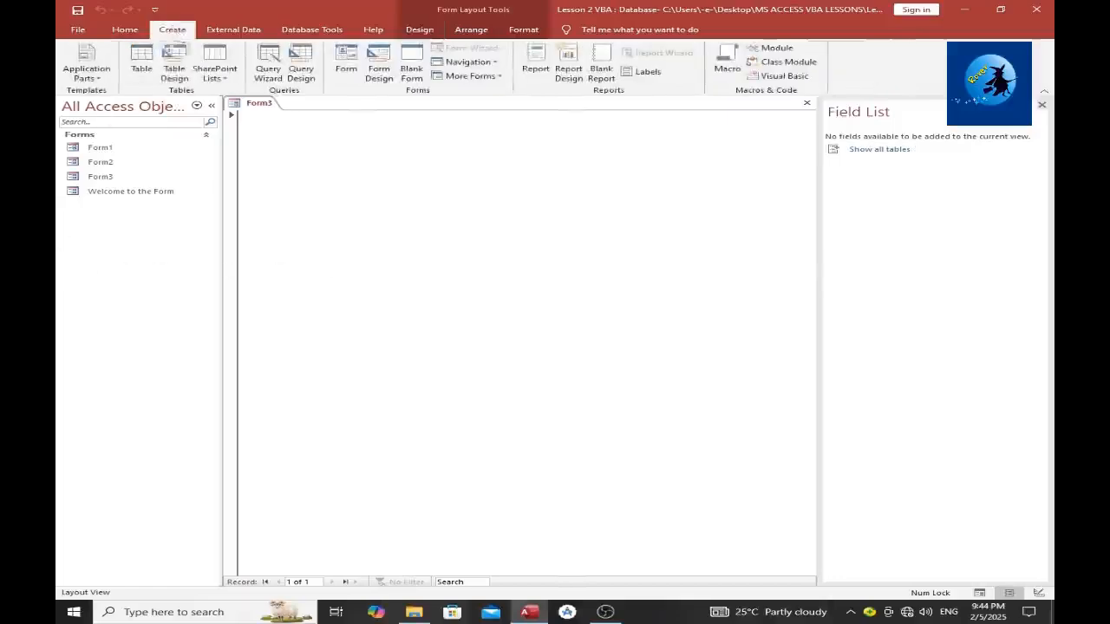
left_click(141, 61)
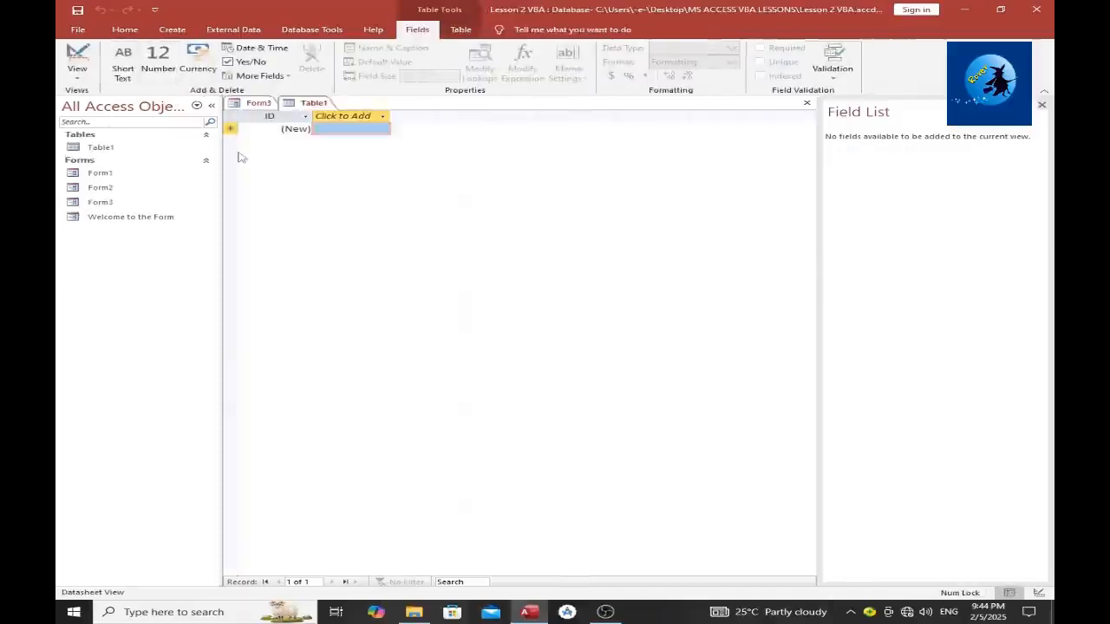
key("ctrl+s")
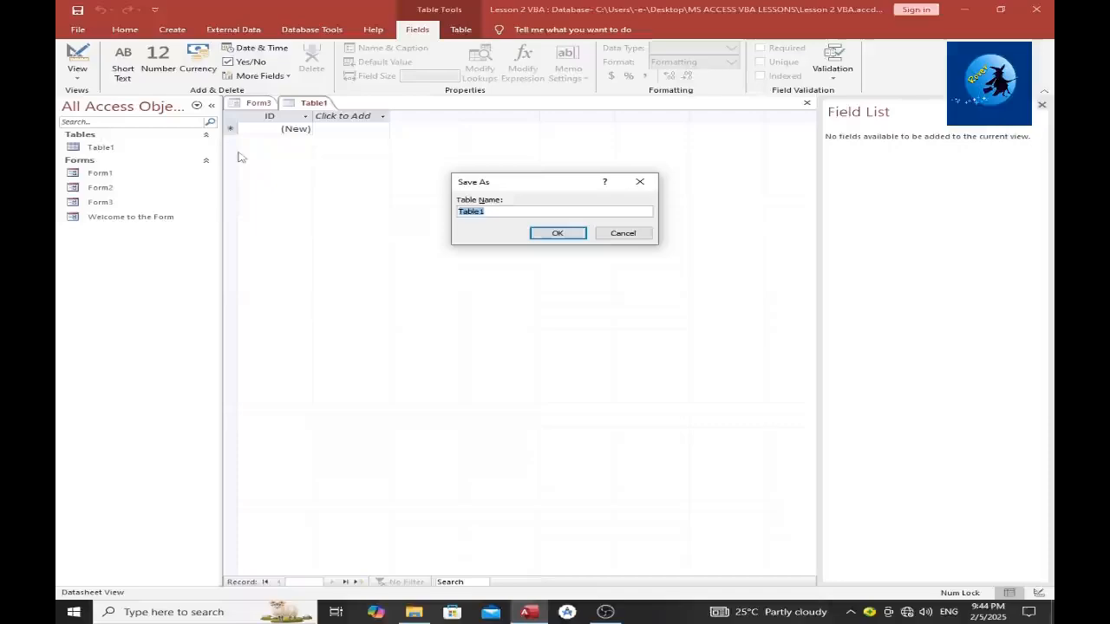
type("tblEmployees")
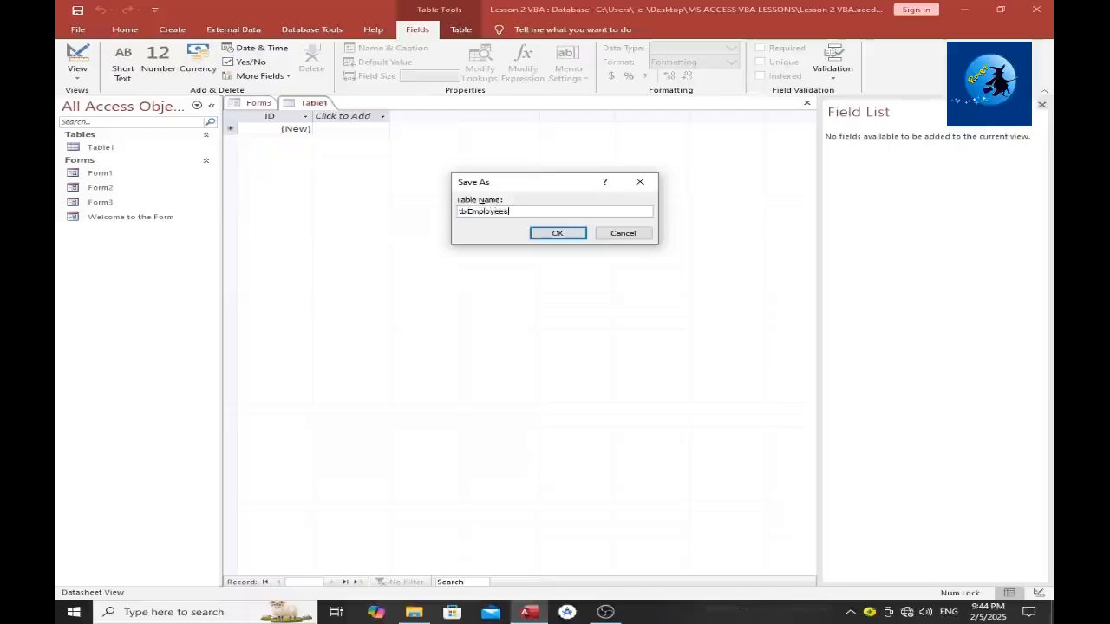
key("Return")
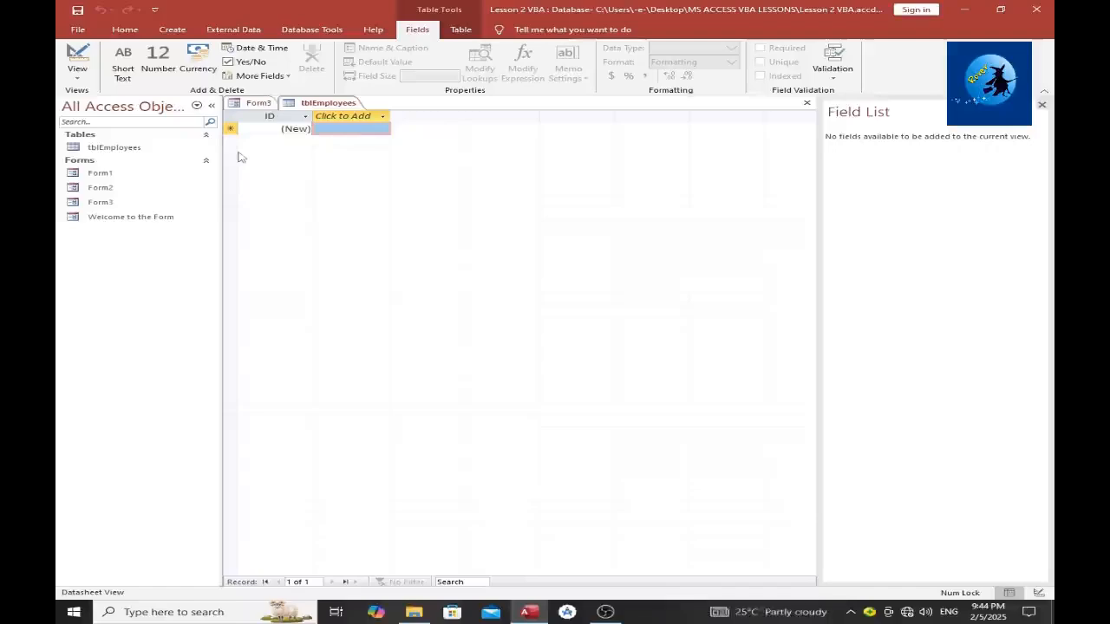
In the Design View of tblEmployees, rename the ID field EmployeeID and set its data type to Number
left_click(77, 63)
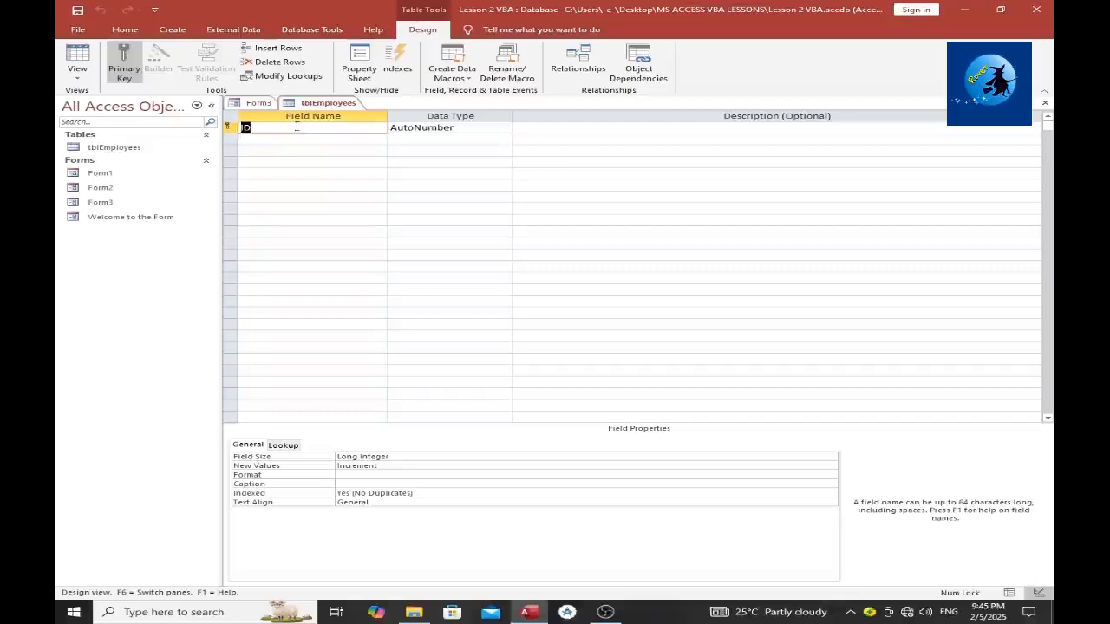
left_click(244, 128)
type("Employee")
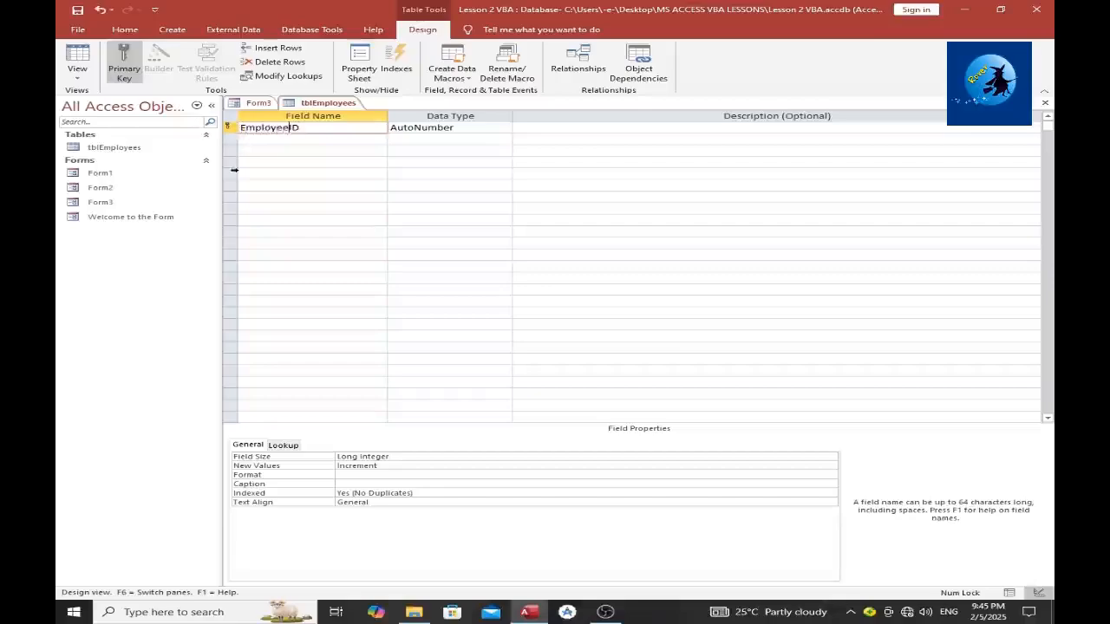
left_click(303, 138)
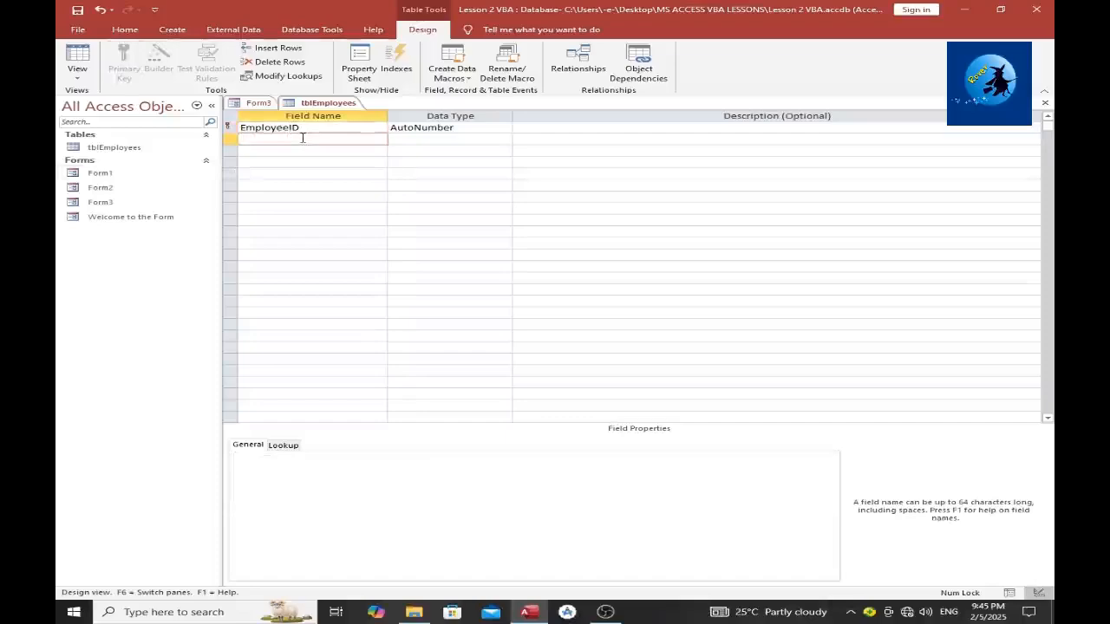
left_click(482, 129)
left_click(504, 128)
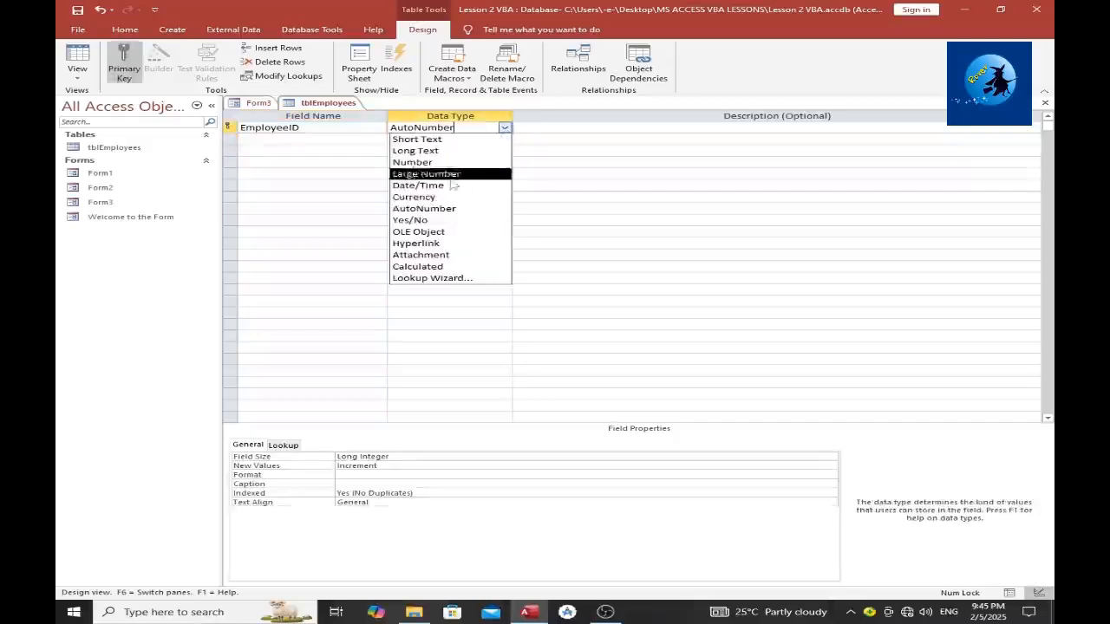
left_click(412, 162)
Add the Short Text fields FirstName, LastName and Department to tblEmployees below EmployeeID
left_click(259, 142)
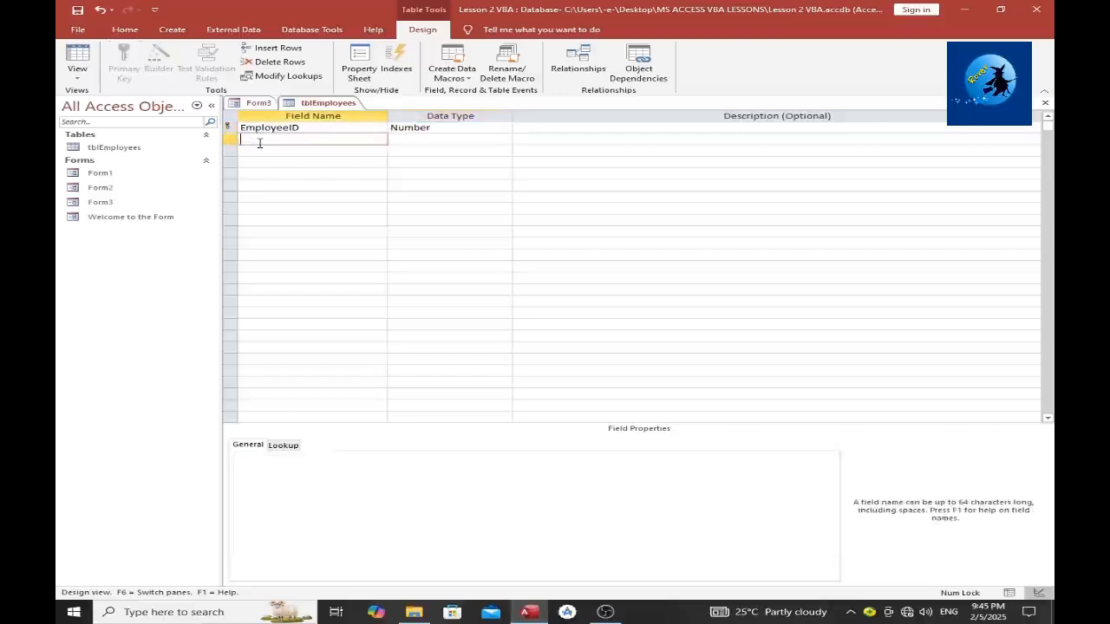
type("FirstName")
left_click(414, 140)
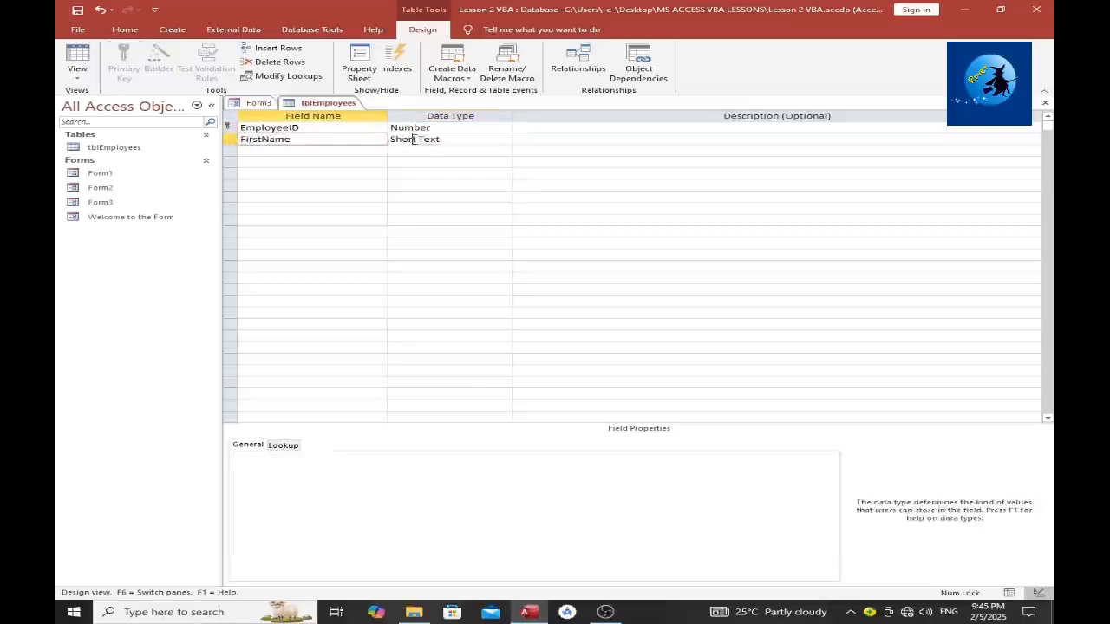
left_click(284, 154)
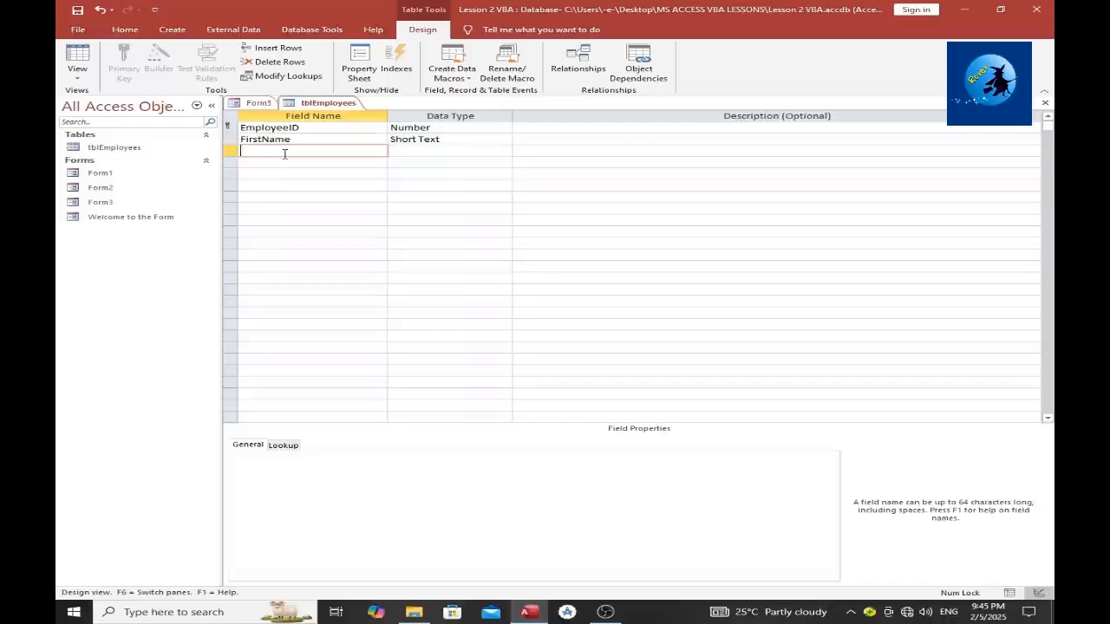
type("LastName")
left_click(401, 151)
left_click(303, 162)
type("De")
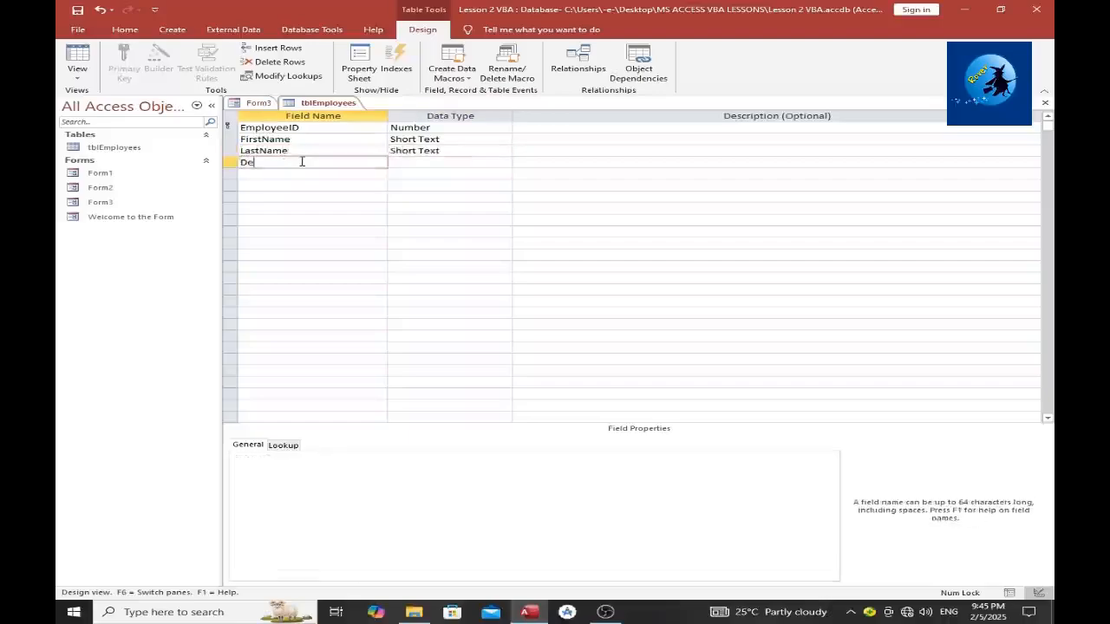
type("partment")
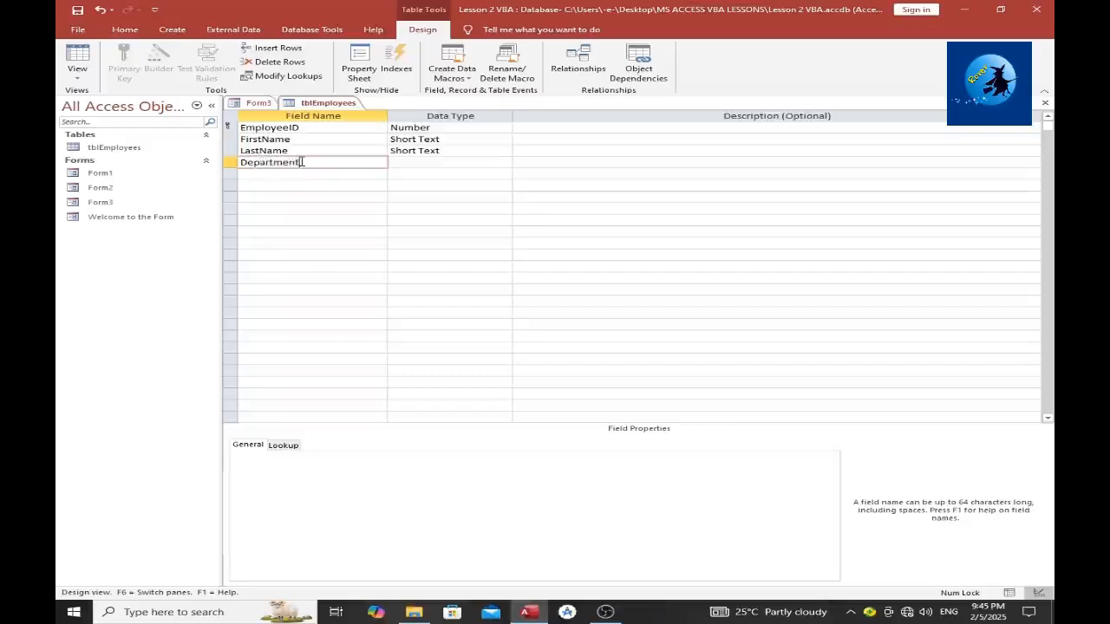
left_click(485, 154)
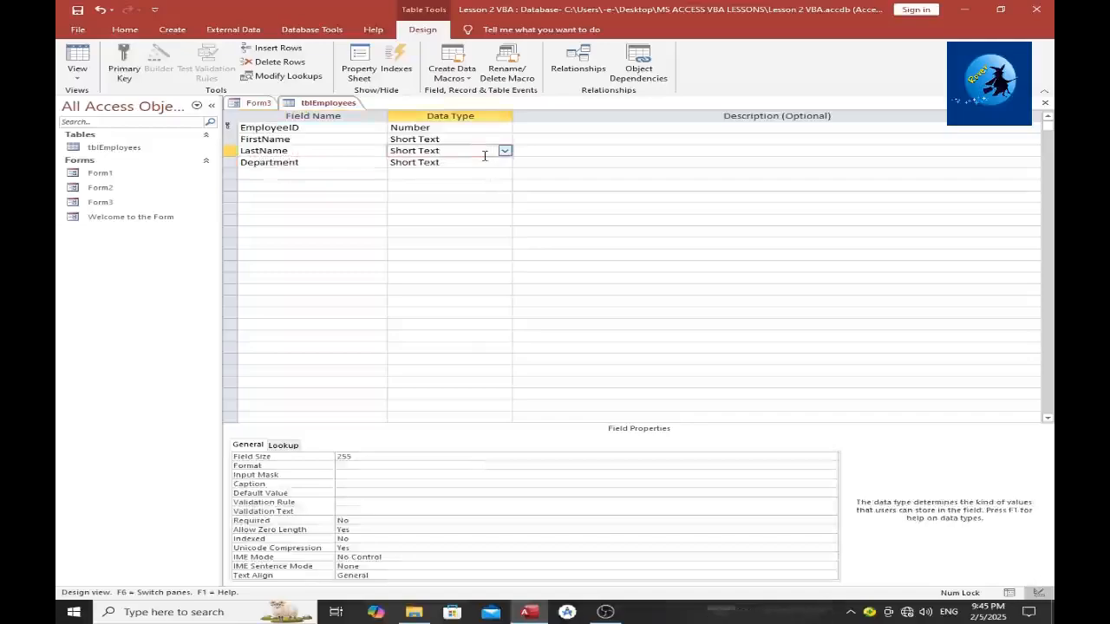
In the Datasheet View of tblEmployees, enter the first employee's ID, first name and last name, with Marketing as the department
left_click(79, 73)
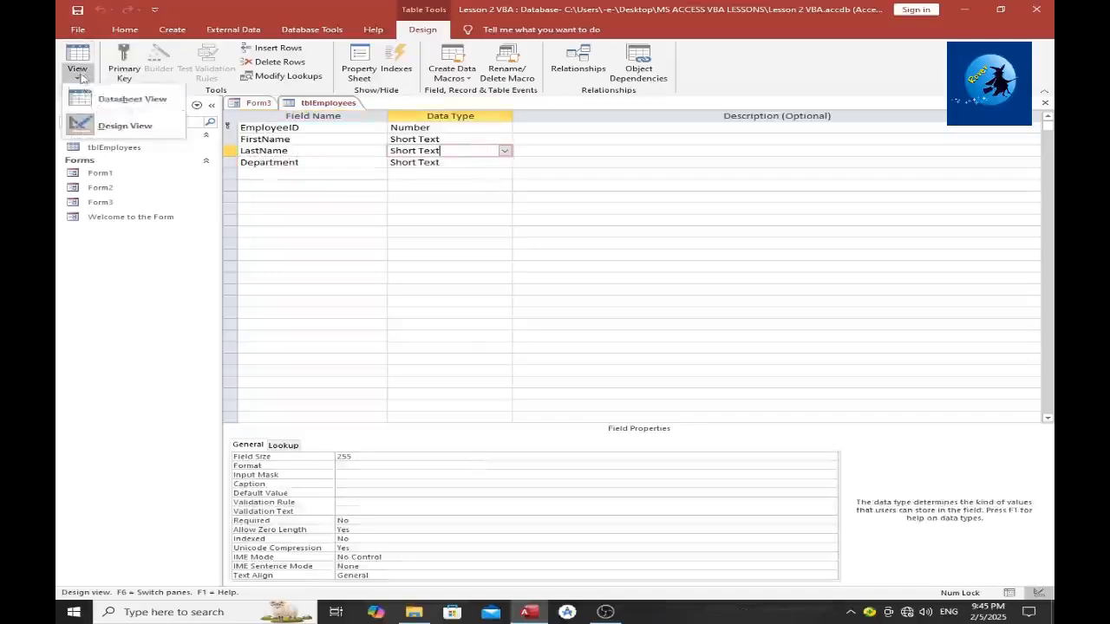
left_click(111, 101)
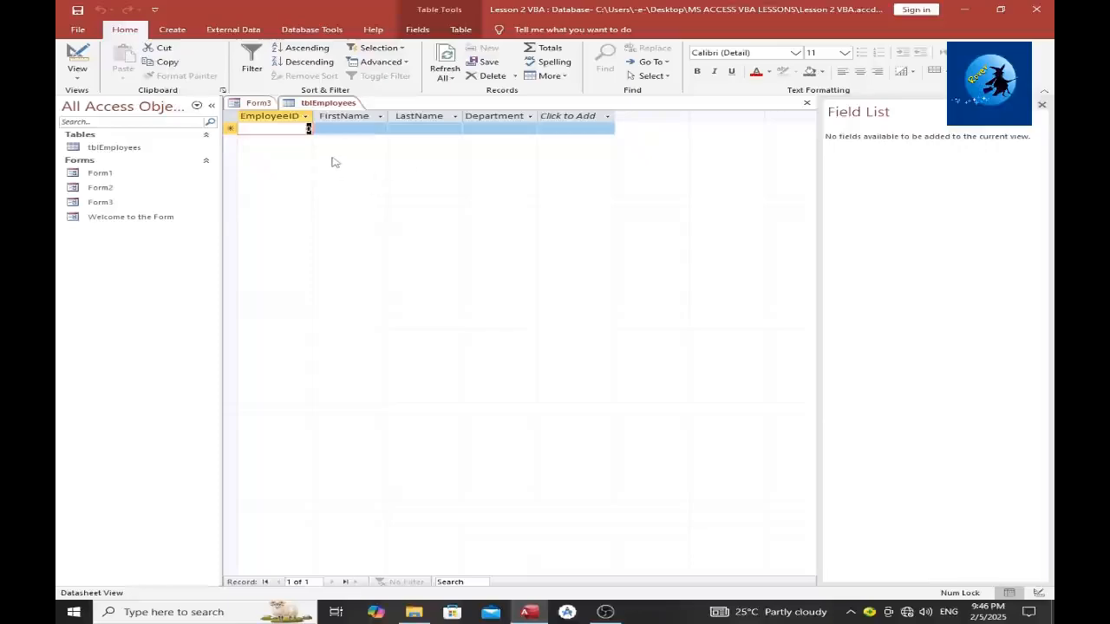
type("1001")
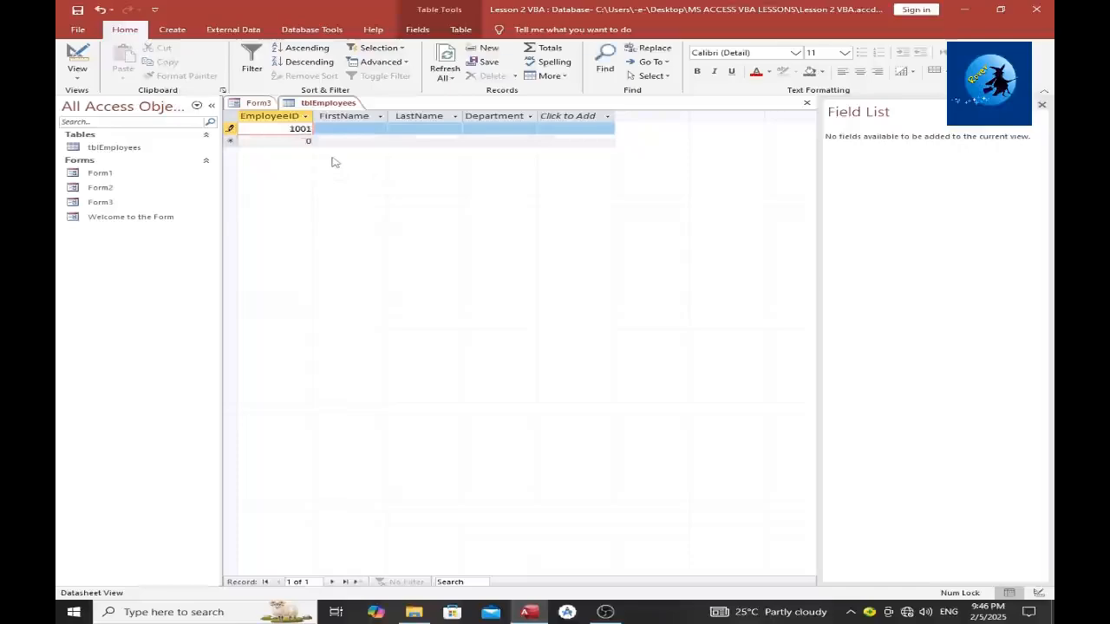
key("Tab")
type("Franz")
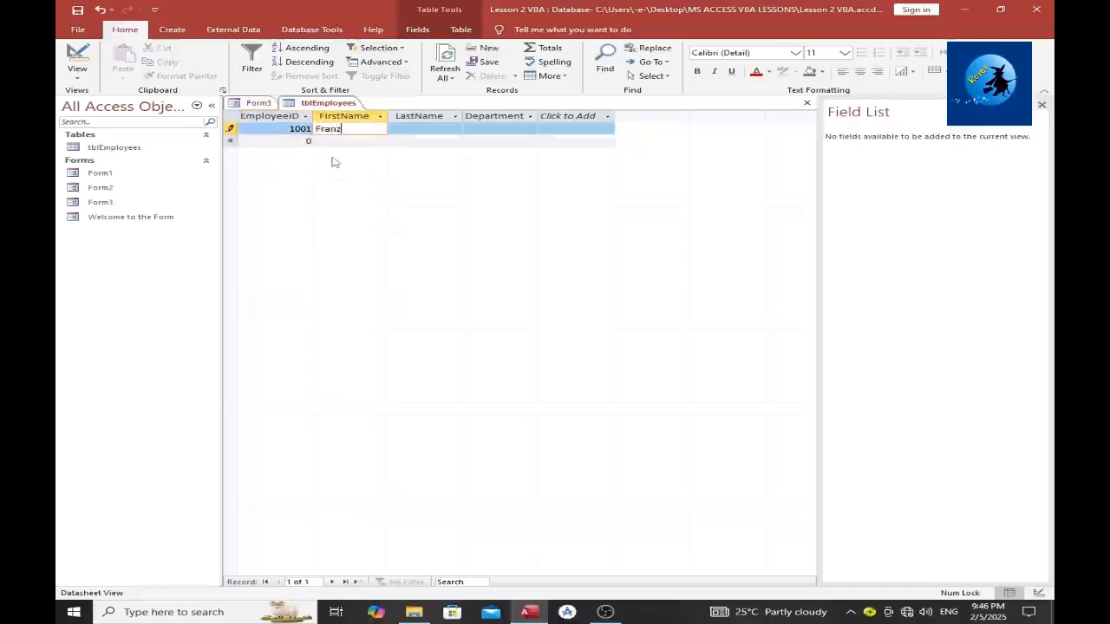
key("Tab")
type("Asoka")
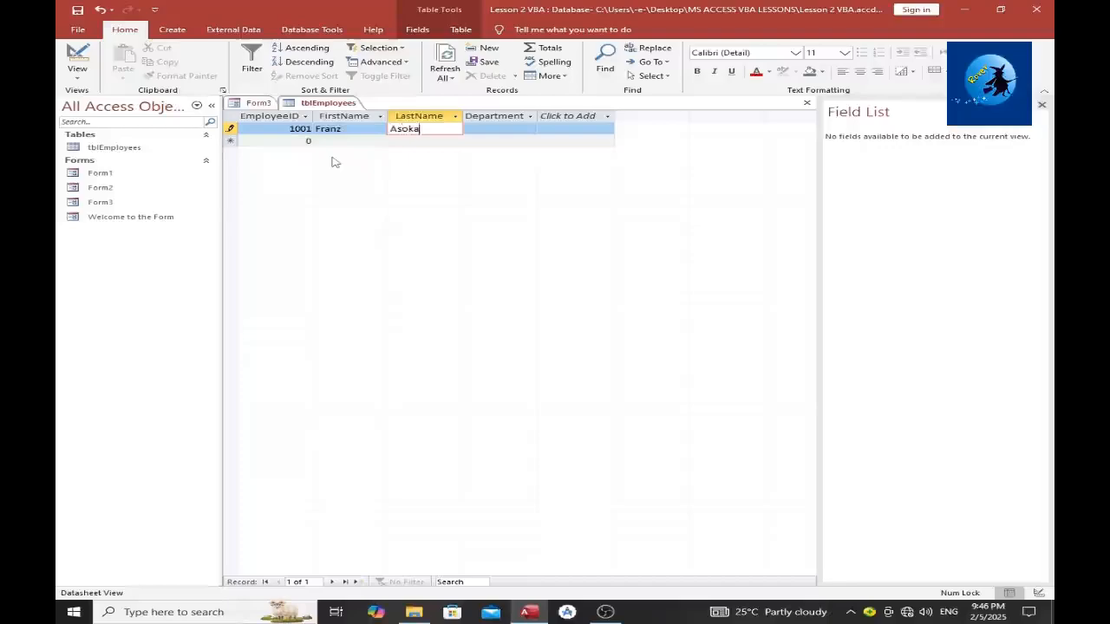
key("Tab")
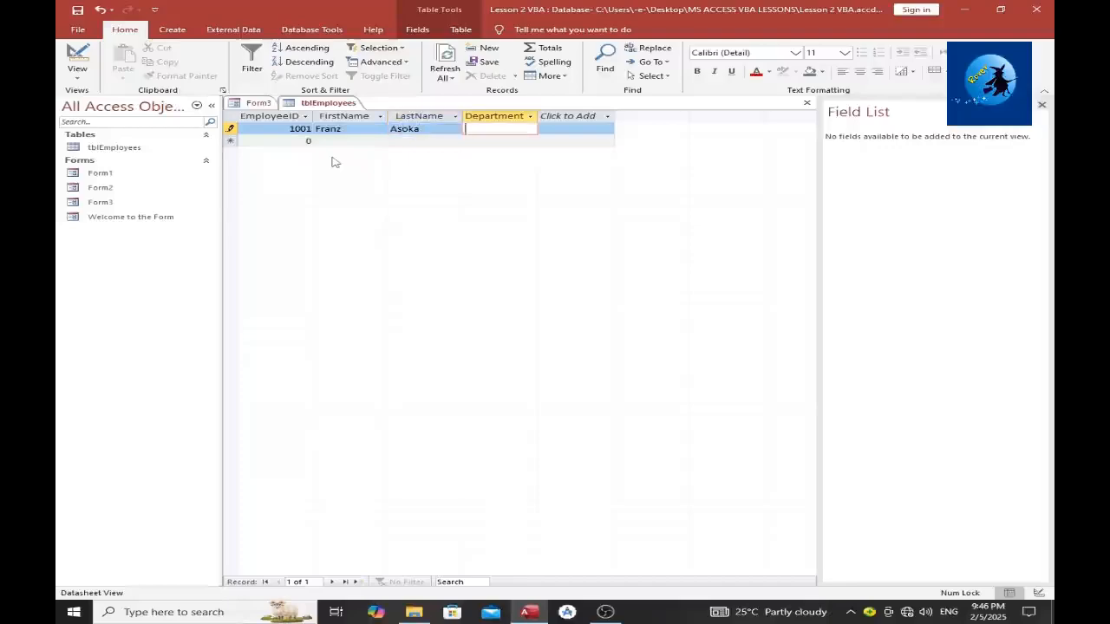
type("Marketing")
key("Tab")
Add a second employee record with the ID, first name and last name, and Accounts as the department
type("1002")
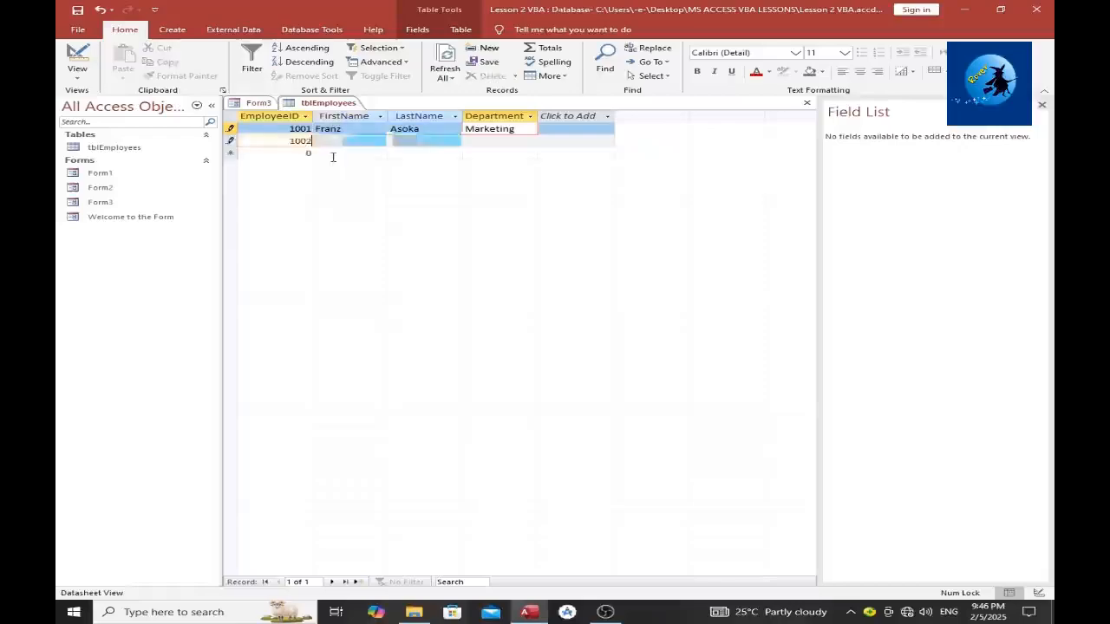
key("Tab")
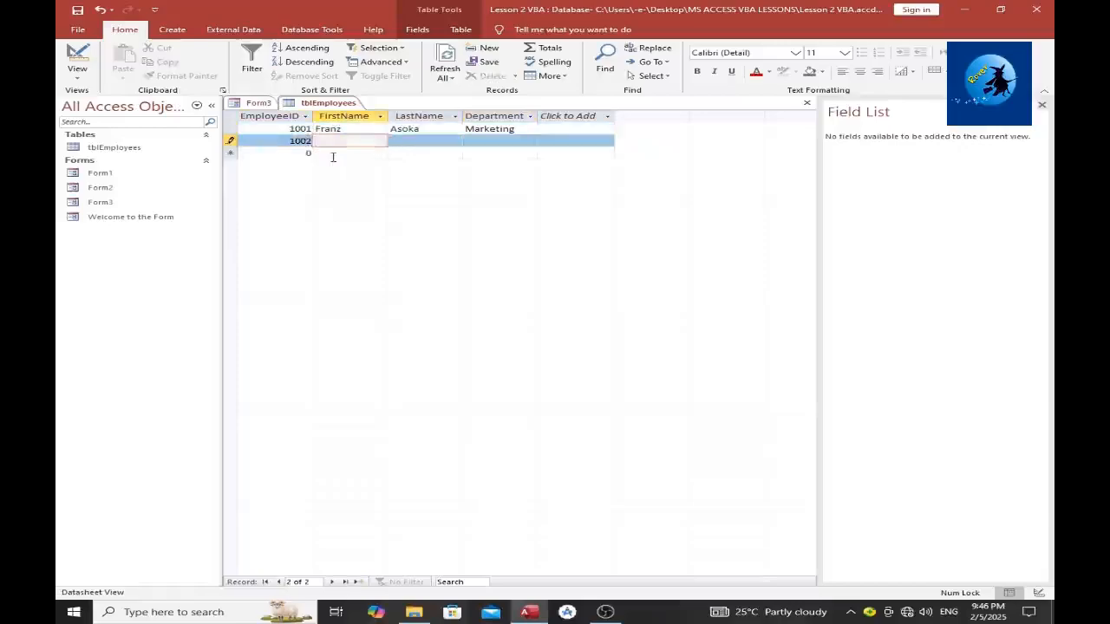
type("Gamini")
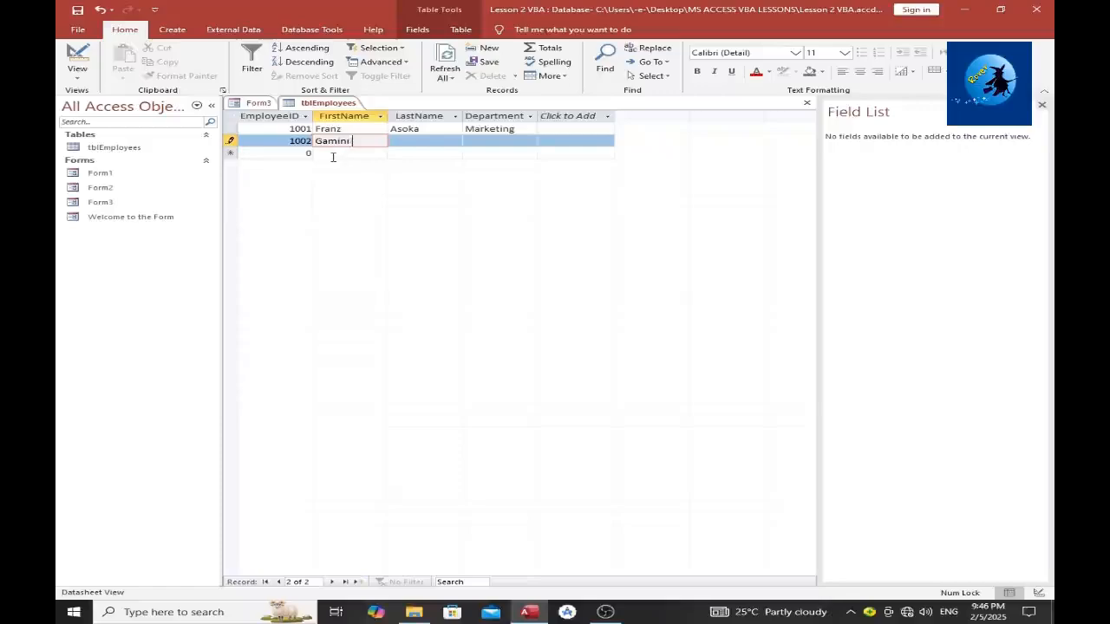
key("Tab")
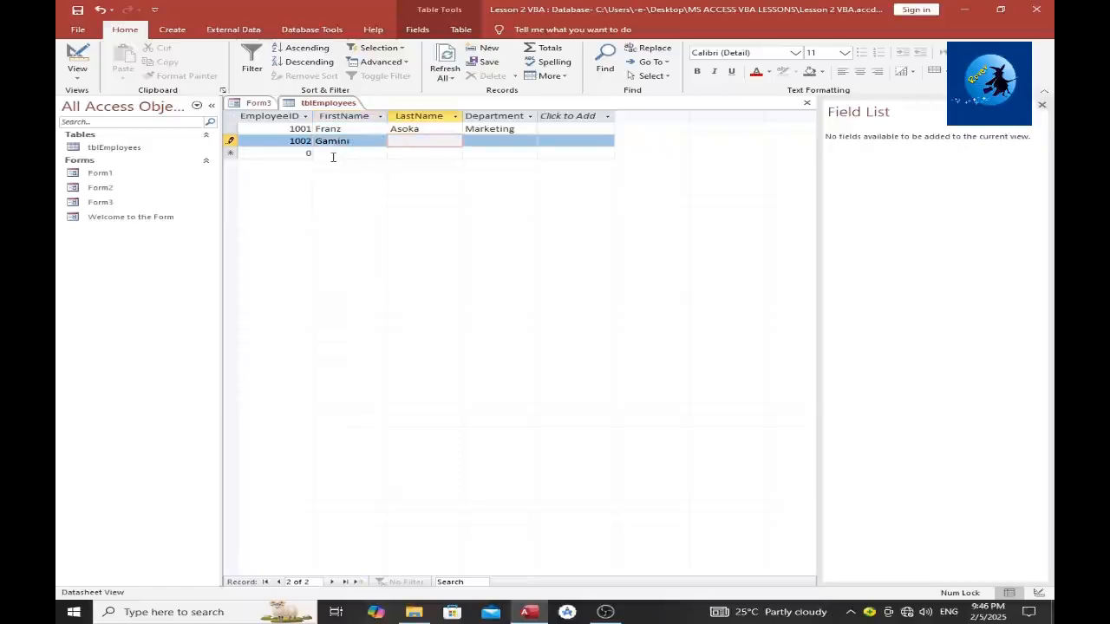
type("Perera")
key("Tab")
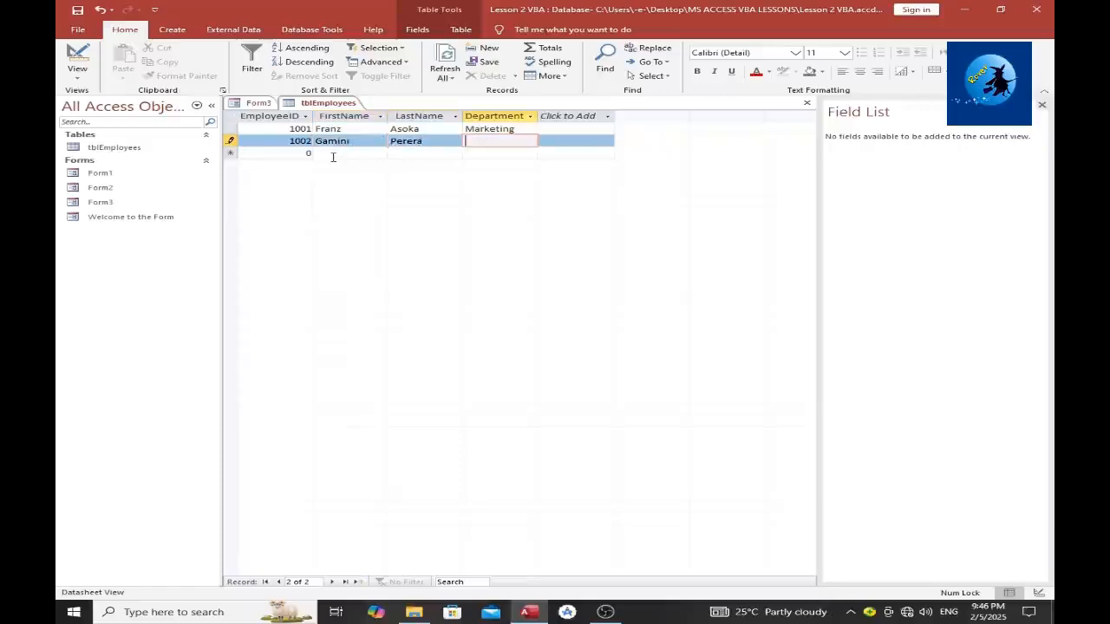
type("Accounts")
key("Tab")
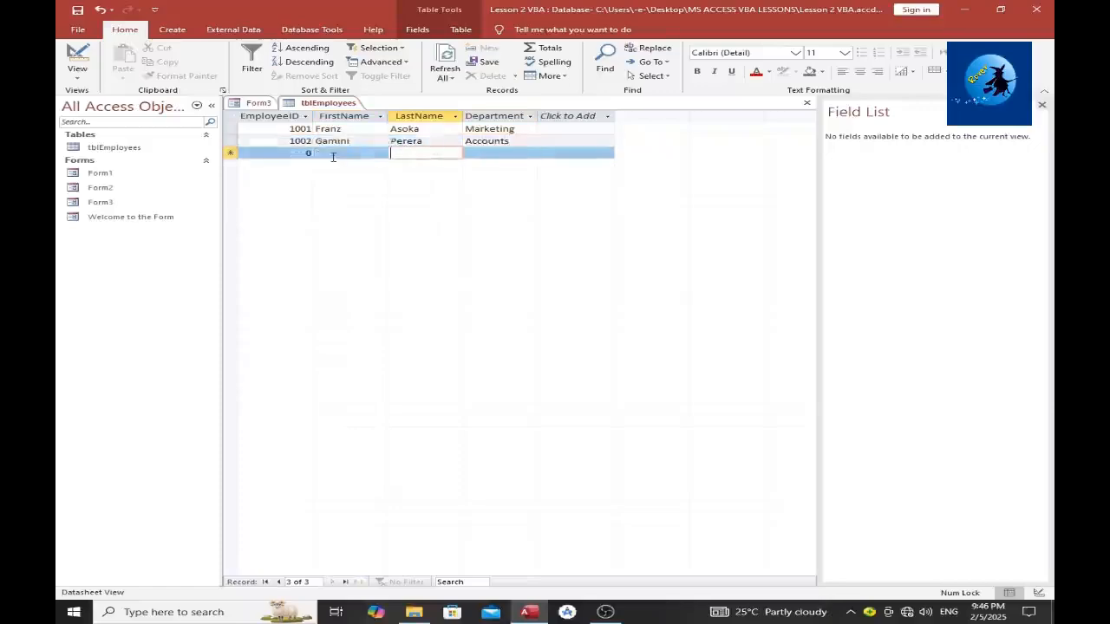
Add a third employee record with the ID, first name, last name and department HRM, and save and close tblEmployees
type("1003")
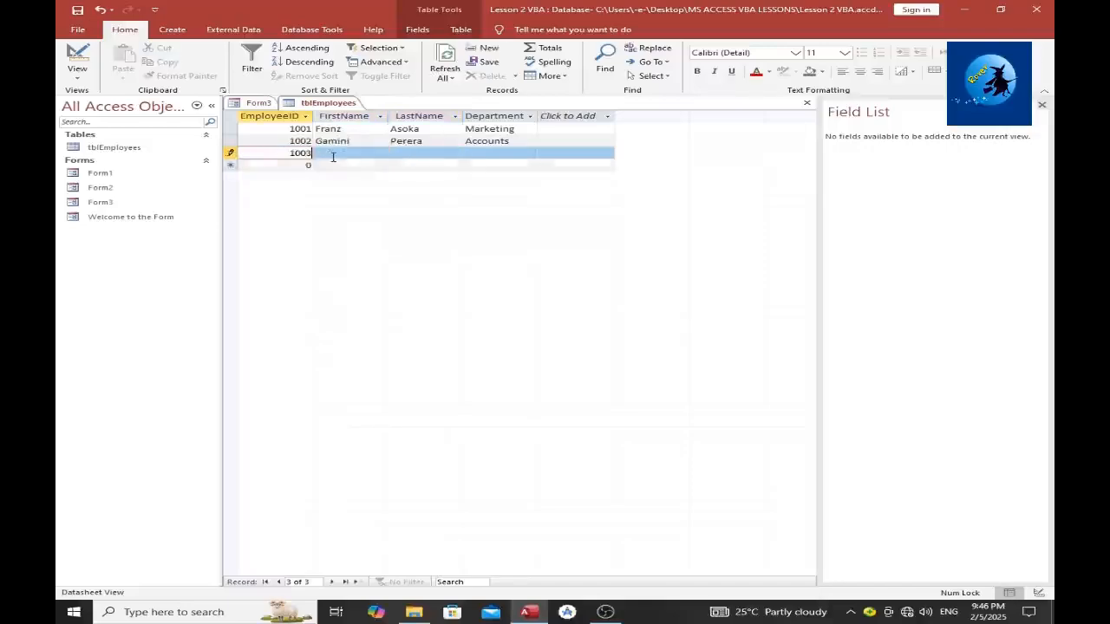
type("Arjun")
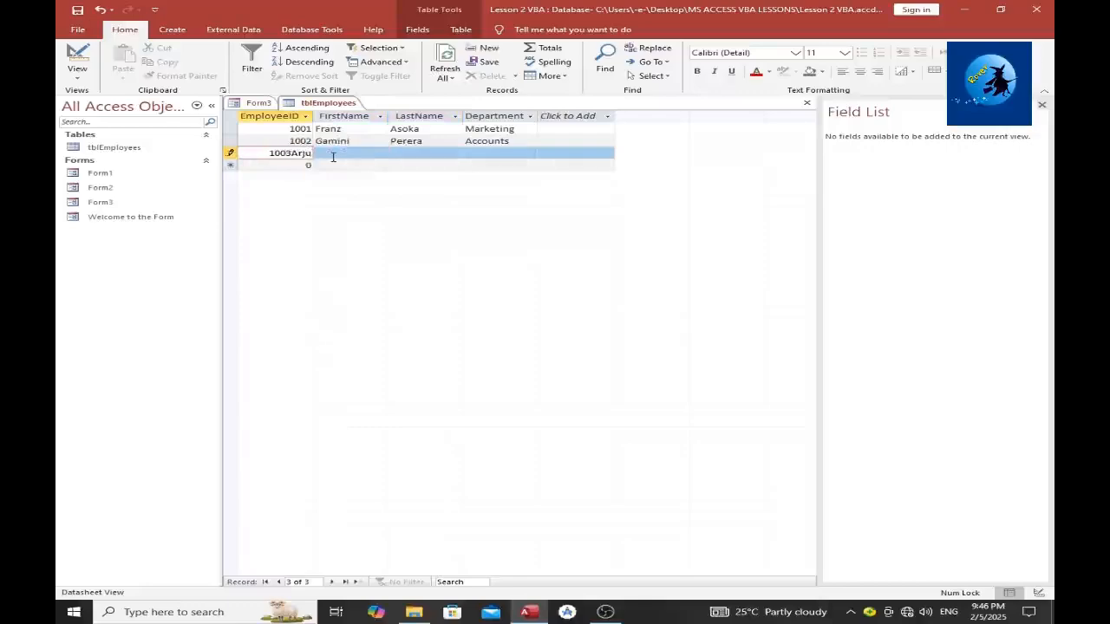
key("BackSpace")
key("BackSpace")
key("BackSpace")
key("BackSpace")
key("BackSpace")
left_click(332, 156)
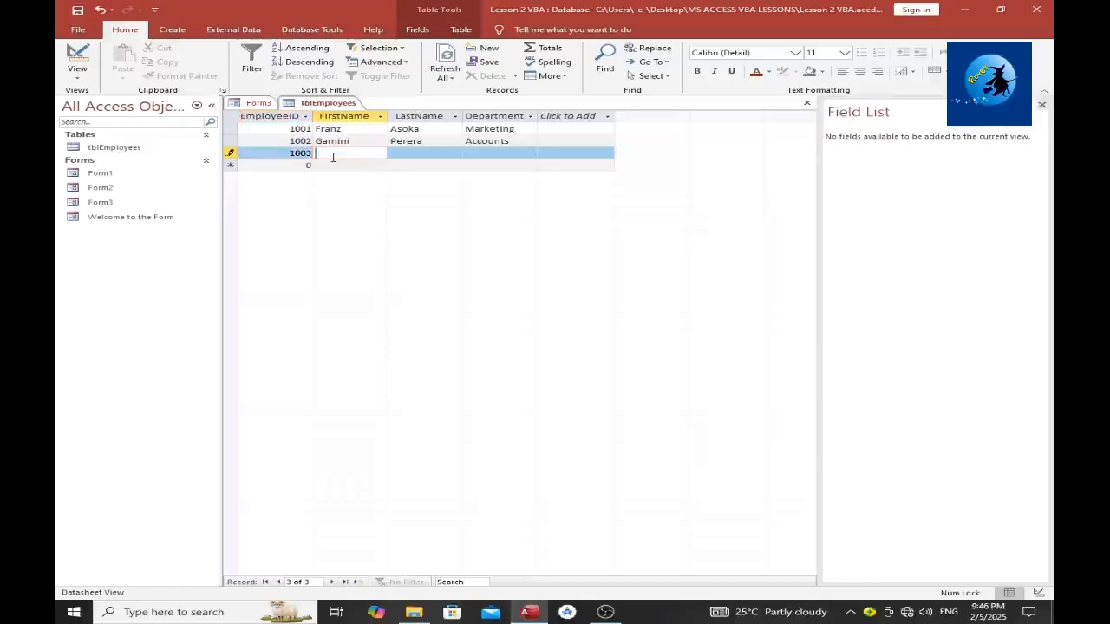
type("Arjun")
key("Tab")
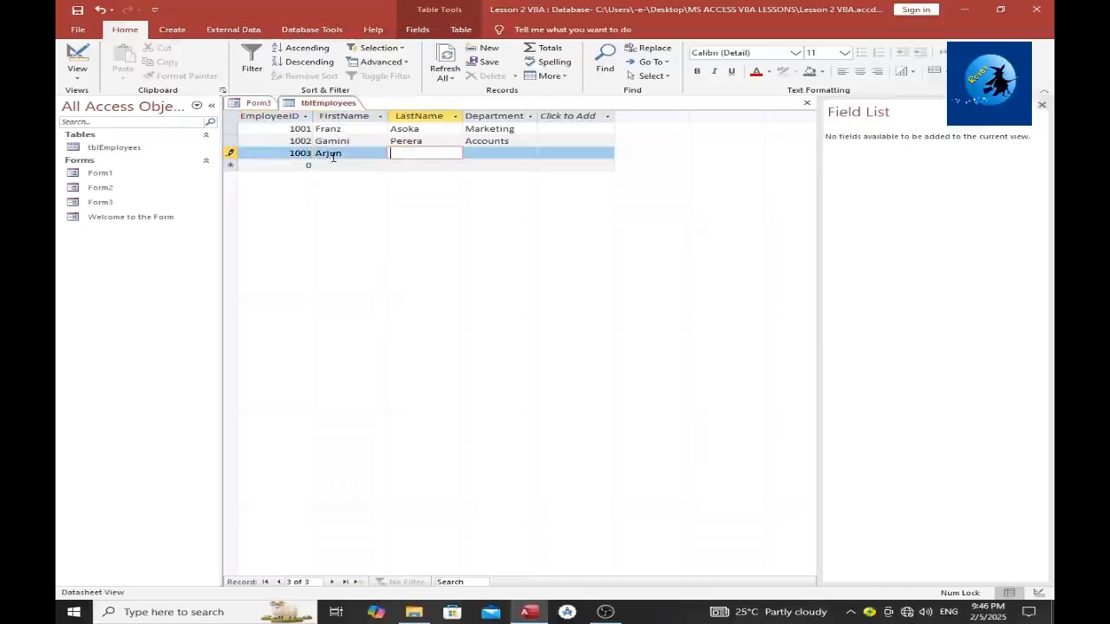
type("Asanka")
key("Tab")
key("Tab")
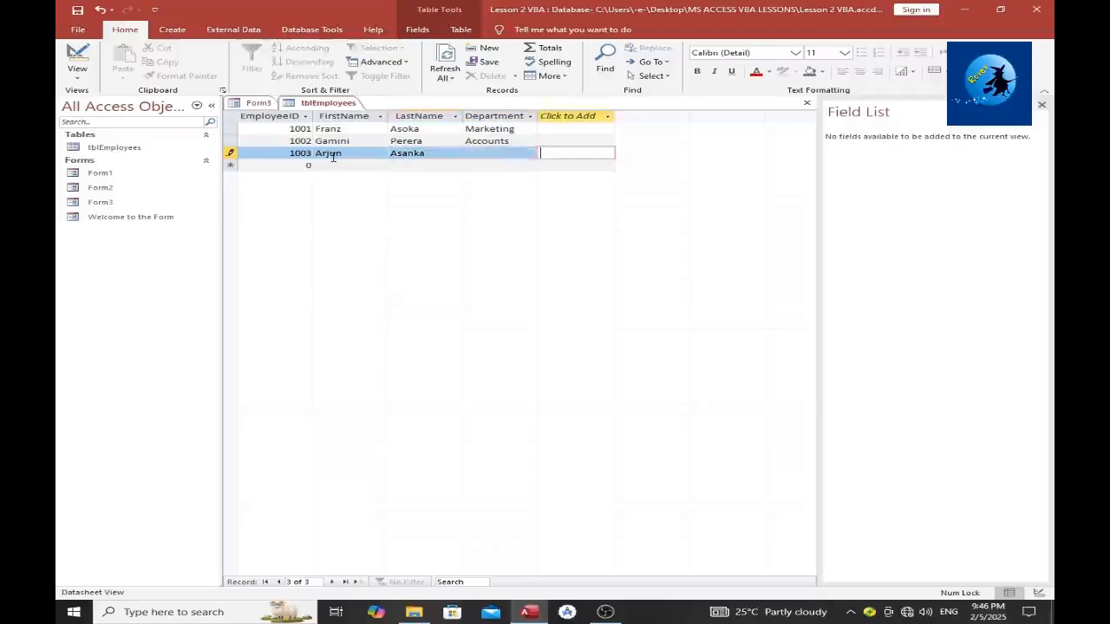
key("shift+Tab")
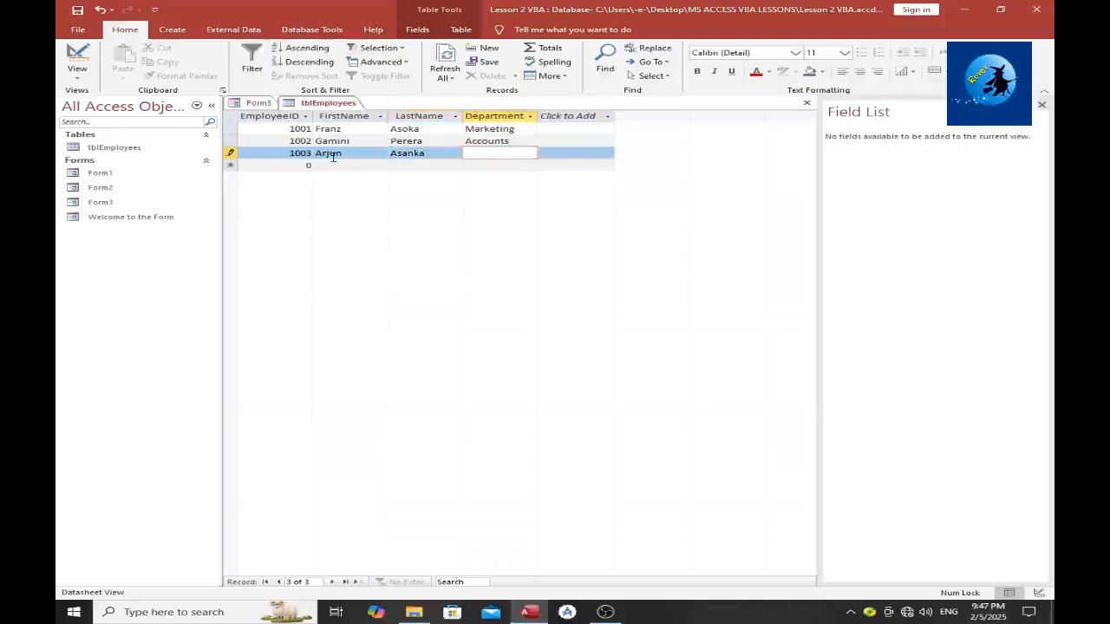
type("HRM")
key("ctrl+s")
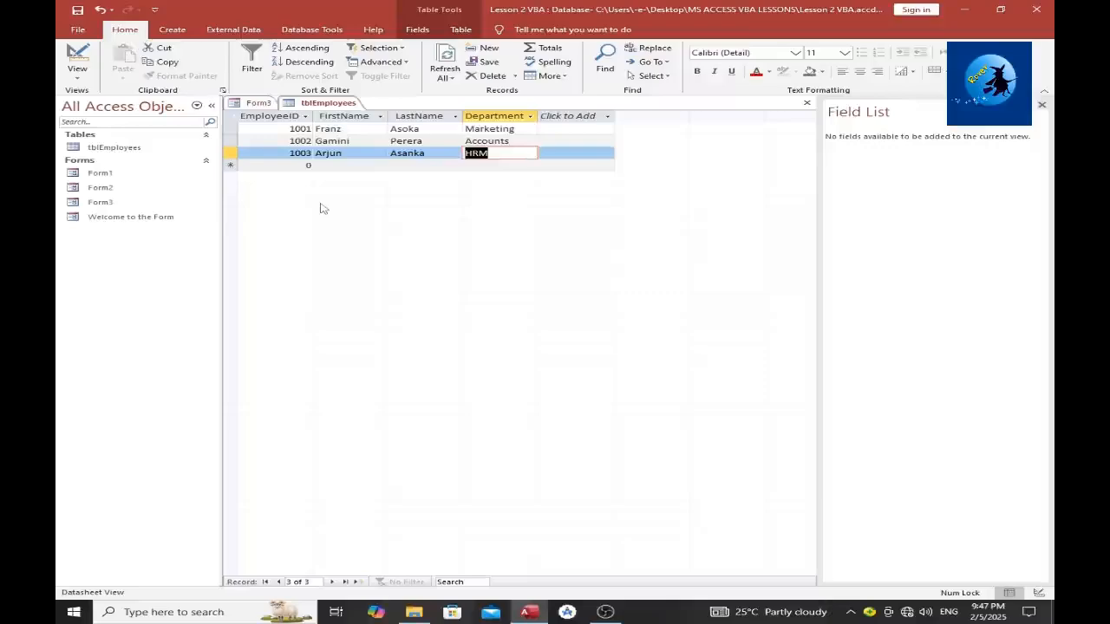
right_click(333, 103)
left_click(336, 120)
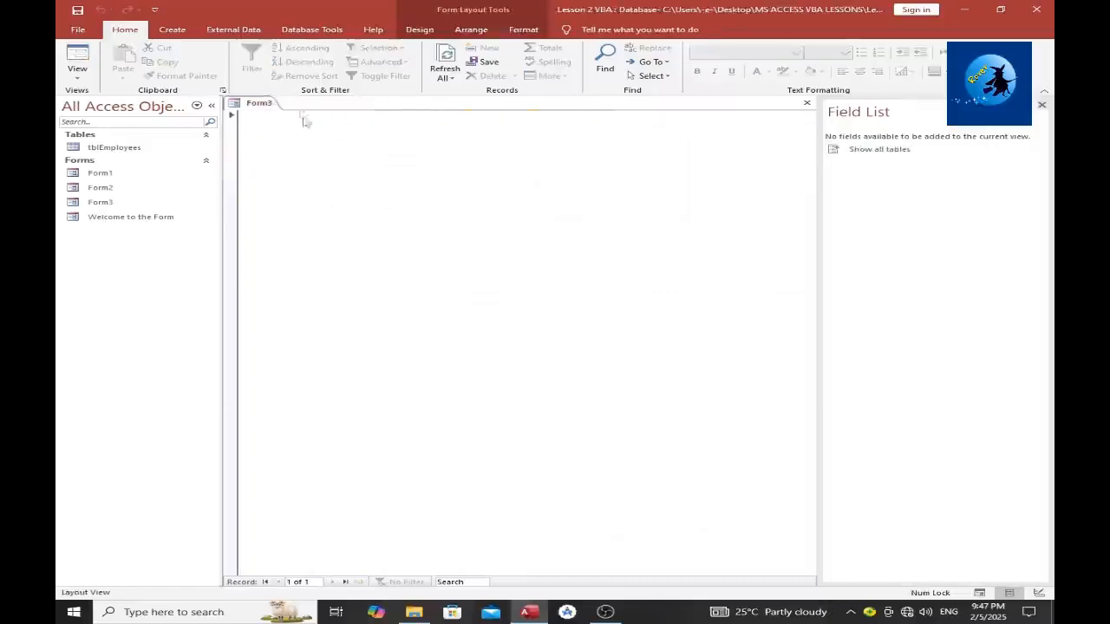
Open Form3 in Design View and set the form's Record Source to tblEmployees
right_click(287, 202)
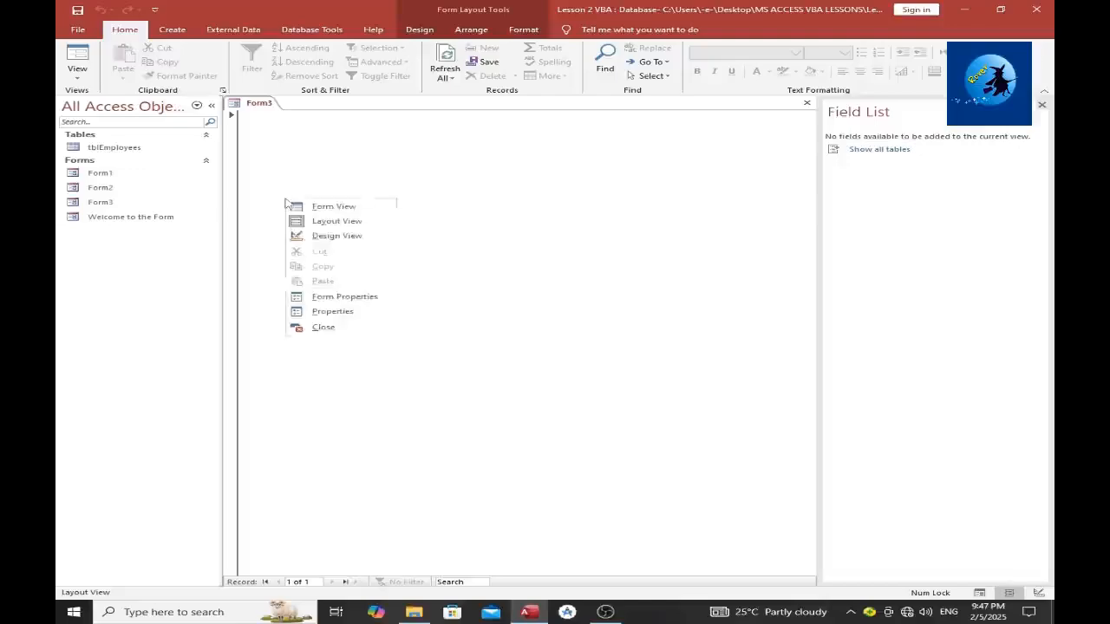
left_click(317, 235)
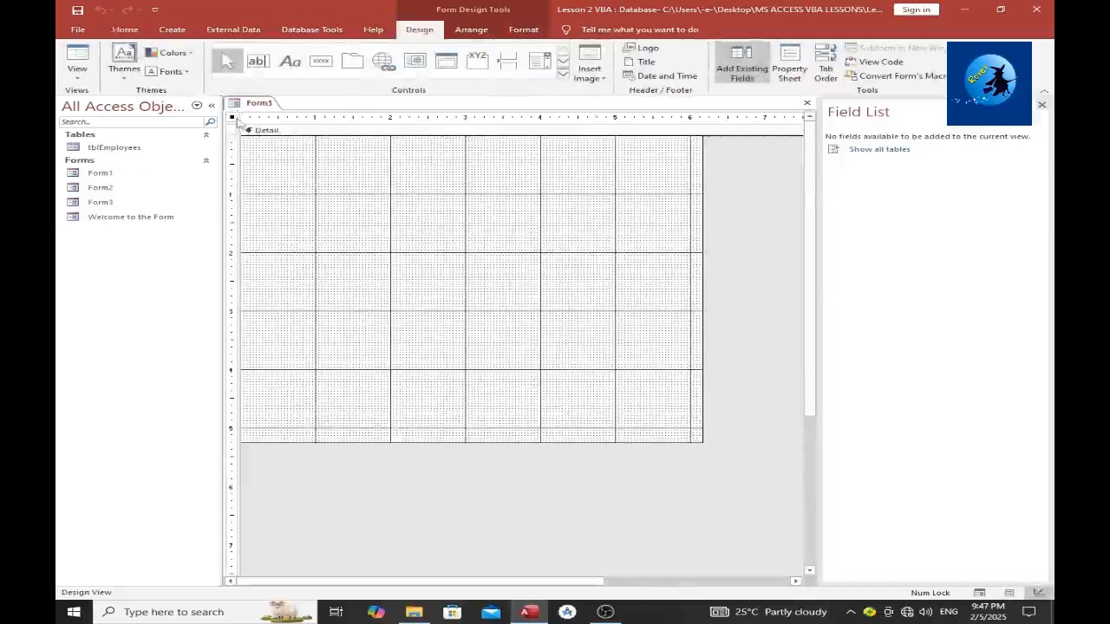
right_click(240, 121)
left_click(271, 228)
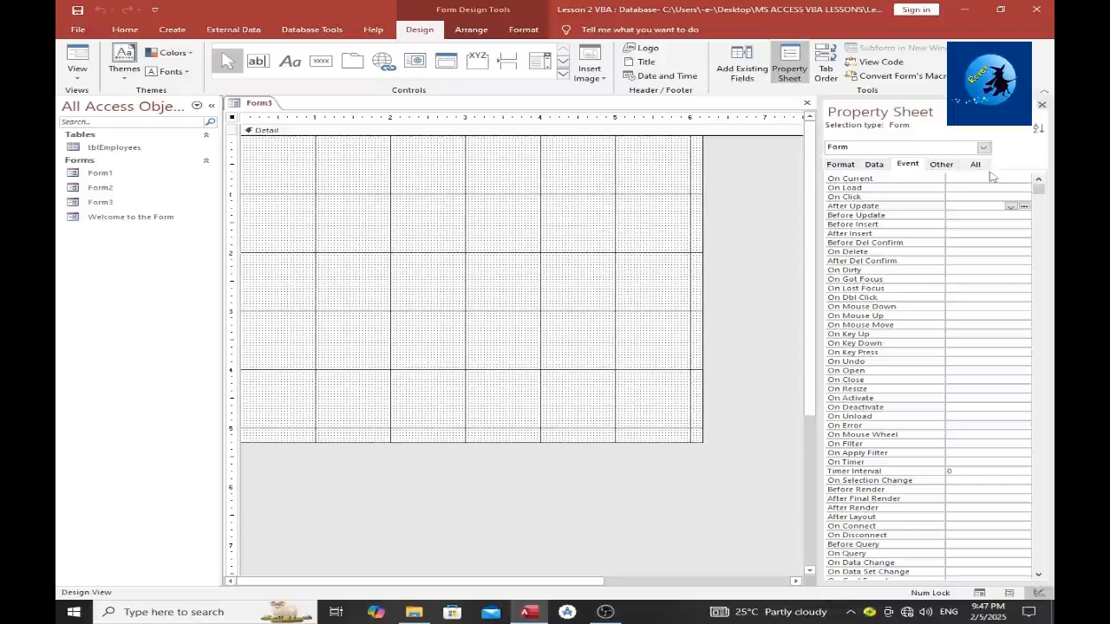
left_click(841, 167)
left_click(883, 169)
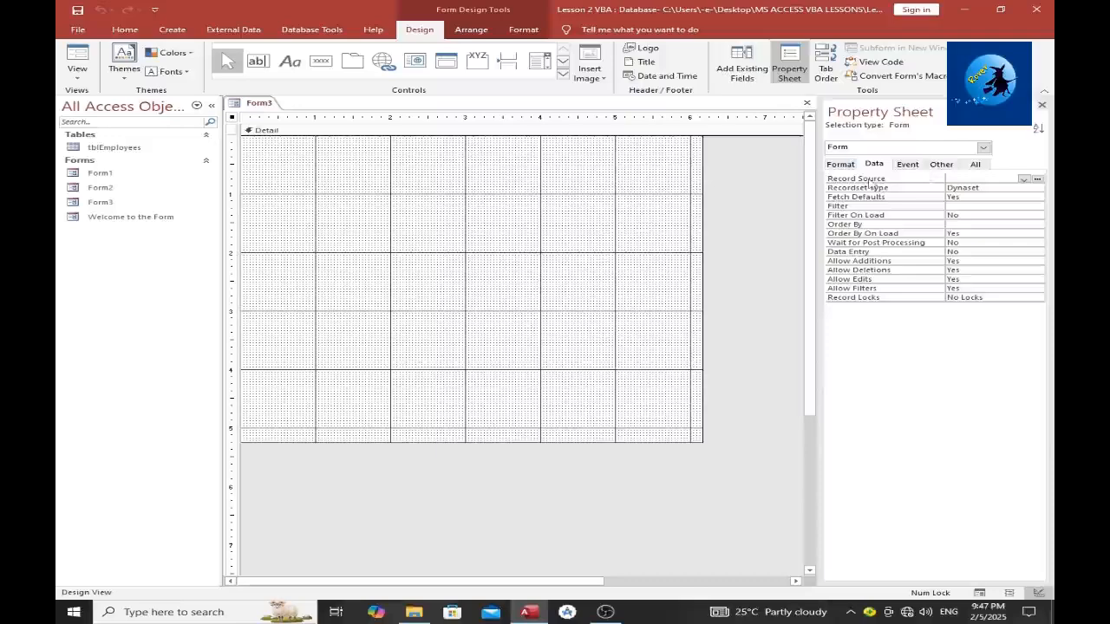
left_click(1024, 180)
left_click(976, 187)
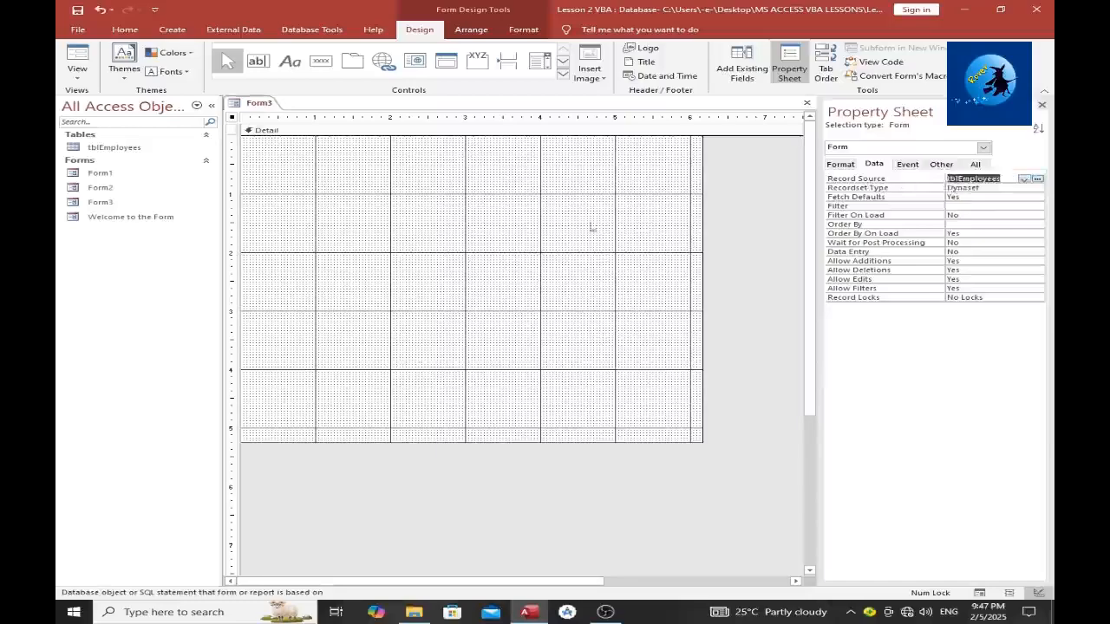
Draw a combo box about 2.6 by 0.6 inches in the Detail section of Form3, without using the Combo Box Wizard
left_click(547, 225)
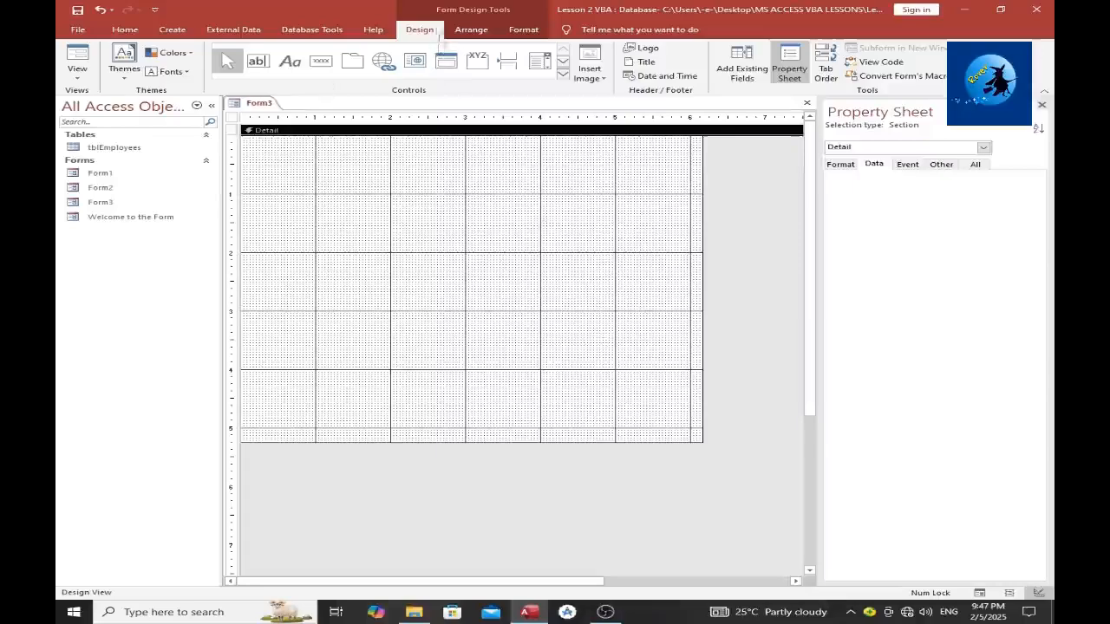
left_click(539, 62)
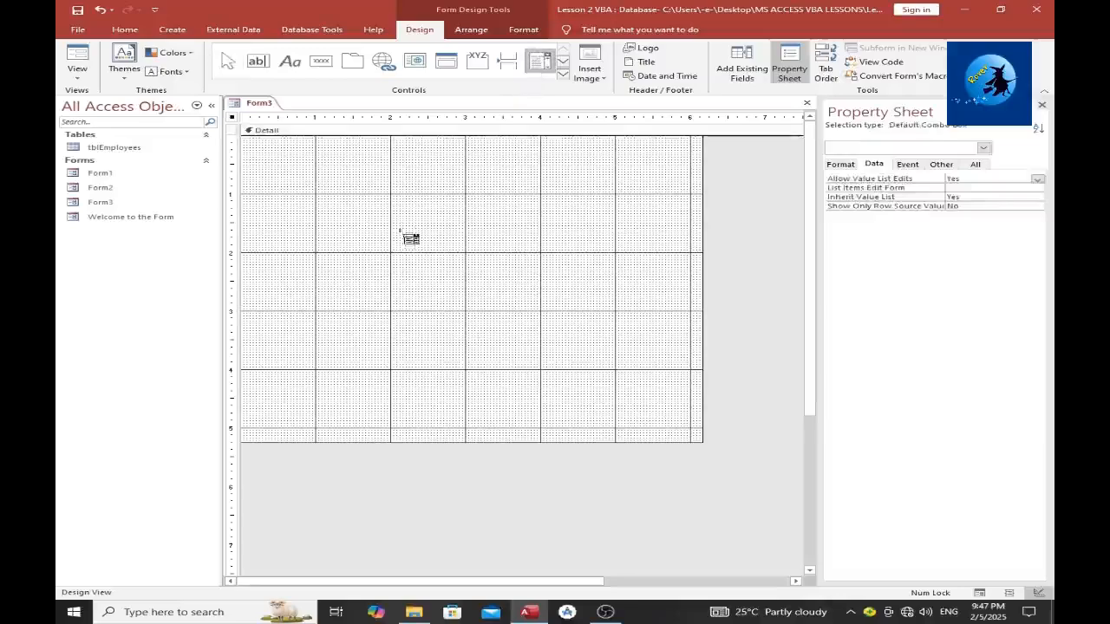
left_click_drag(399, 216, 593, 247)
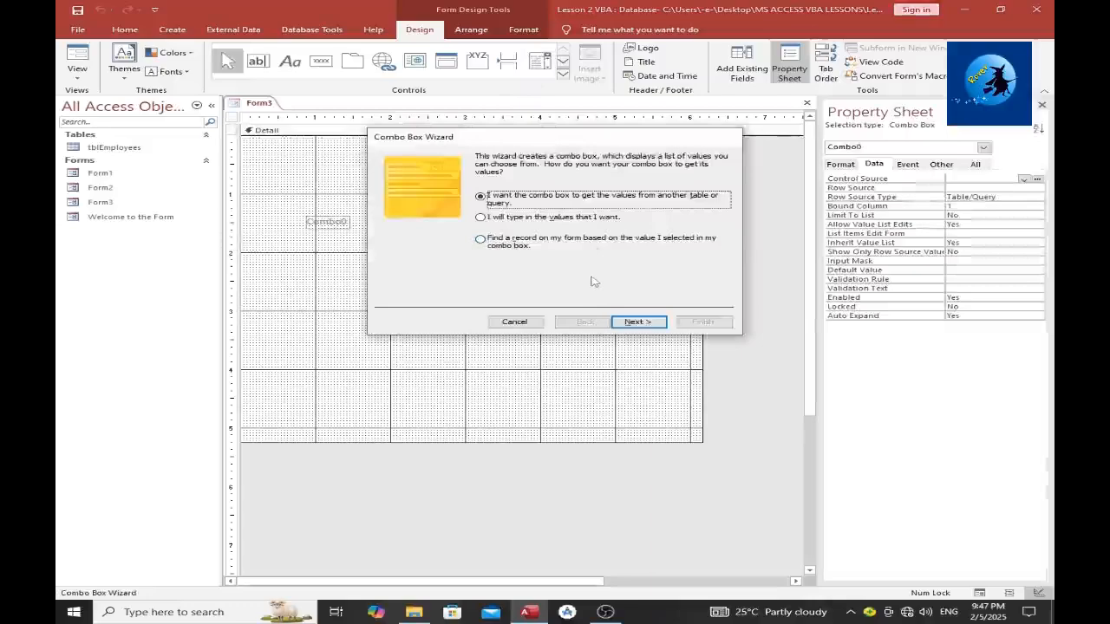
left_click(514, 322)
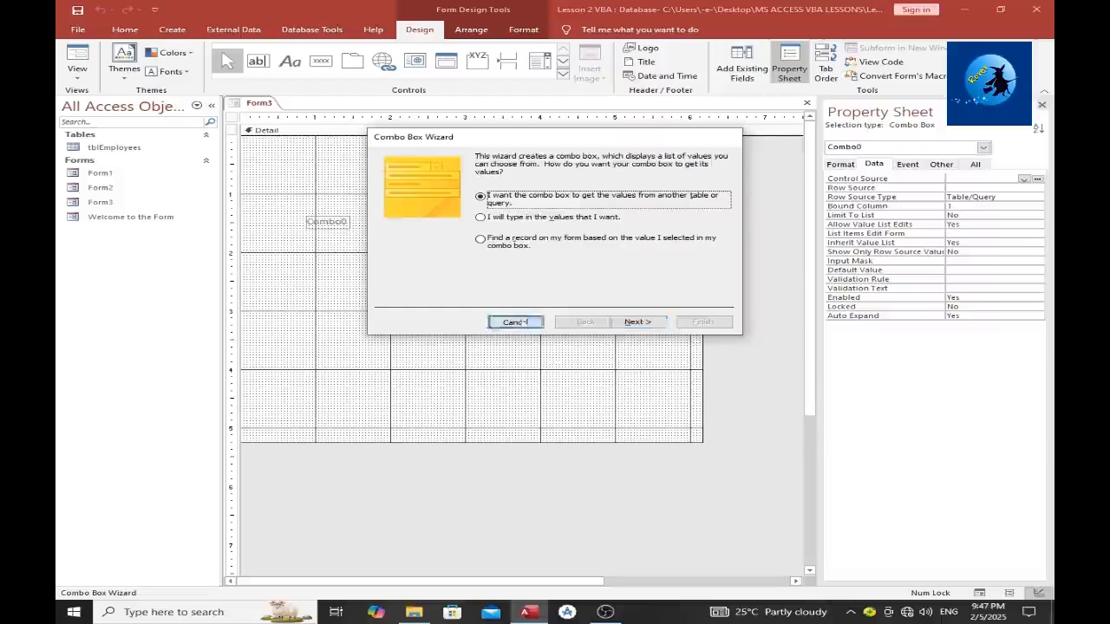
Set the Name property of the new combo box on Form3 to cboDepartment
left_click(974, 163)
left_click(935, 166)
left_click(974, 164)
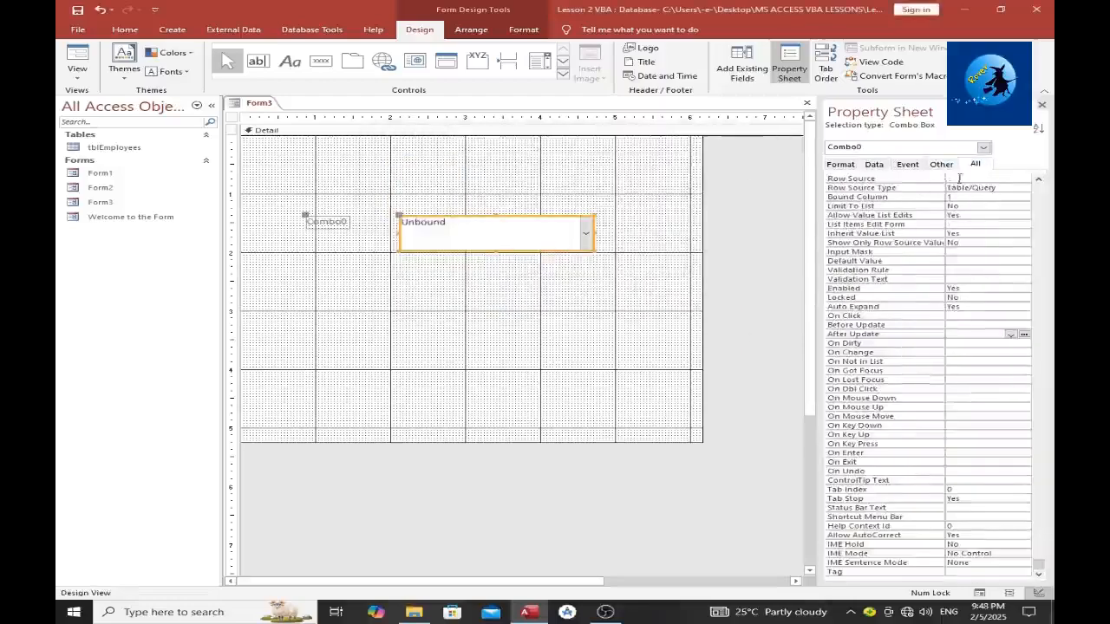
scroll(941, 295, "down", 5)
scroll(941, 295, "up", 5)
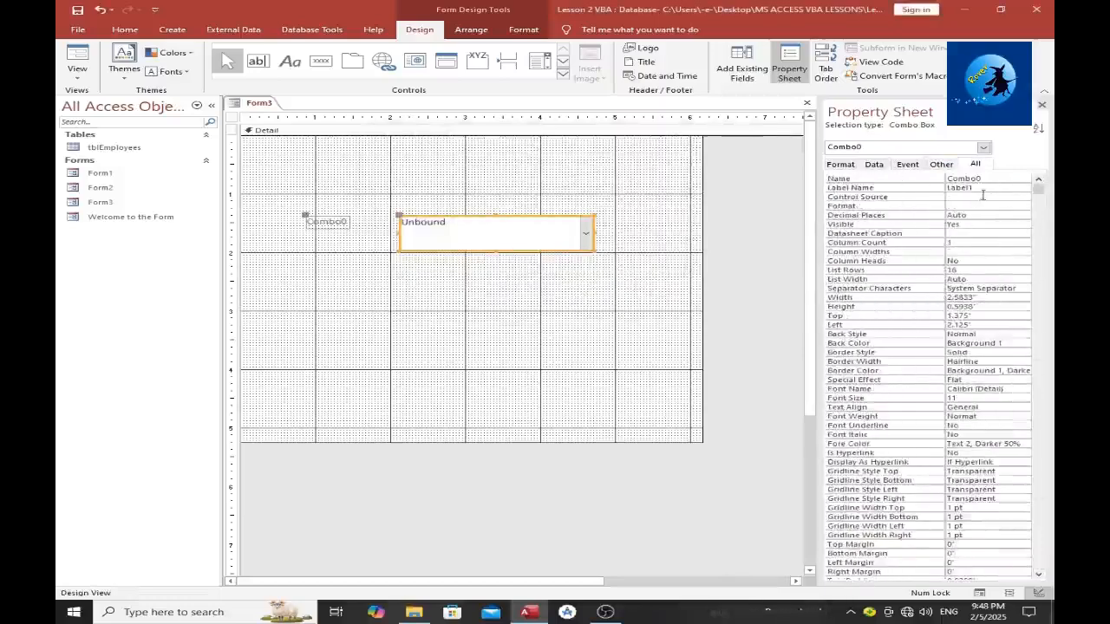
double_click(962, 178)
left_click(936, 179)
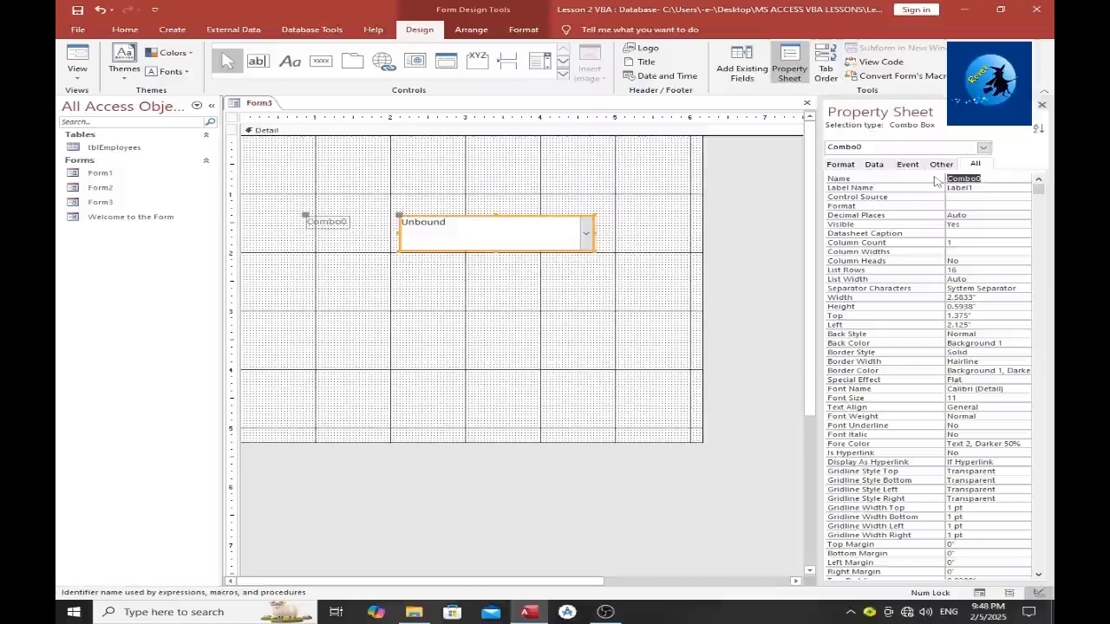
type("cbo")
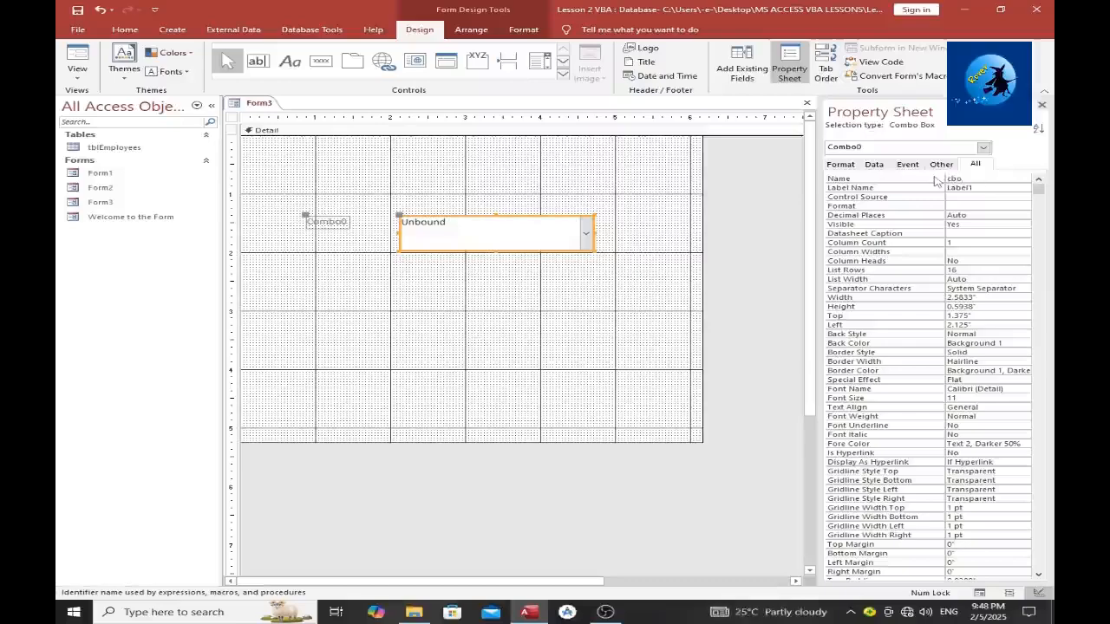
type("Department")
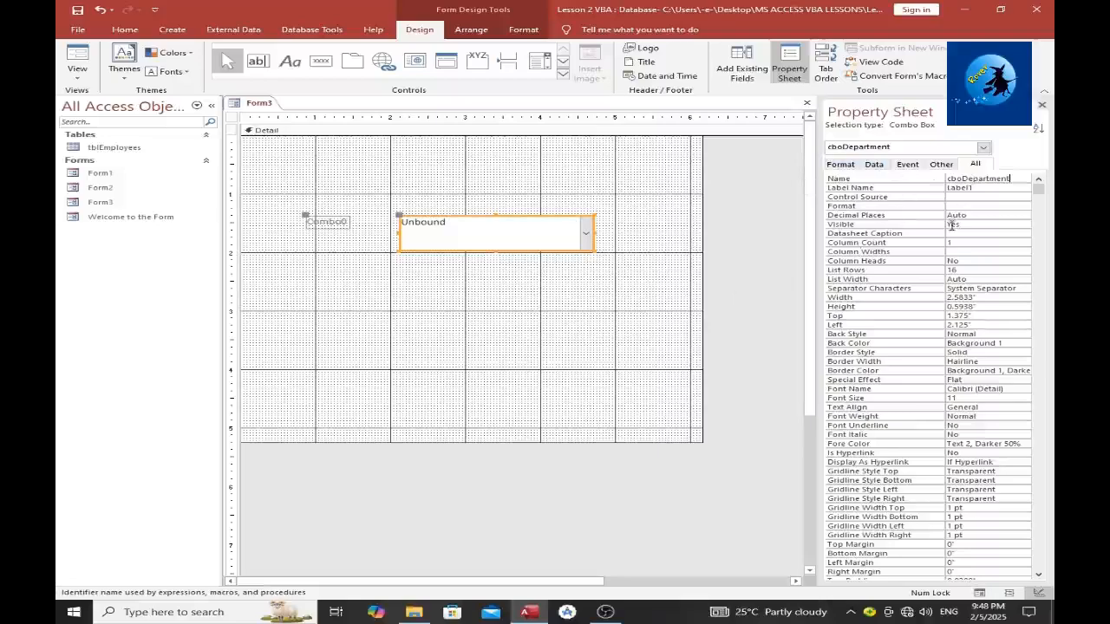
left_click(941, 164)
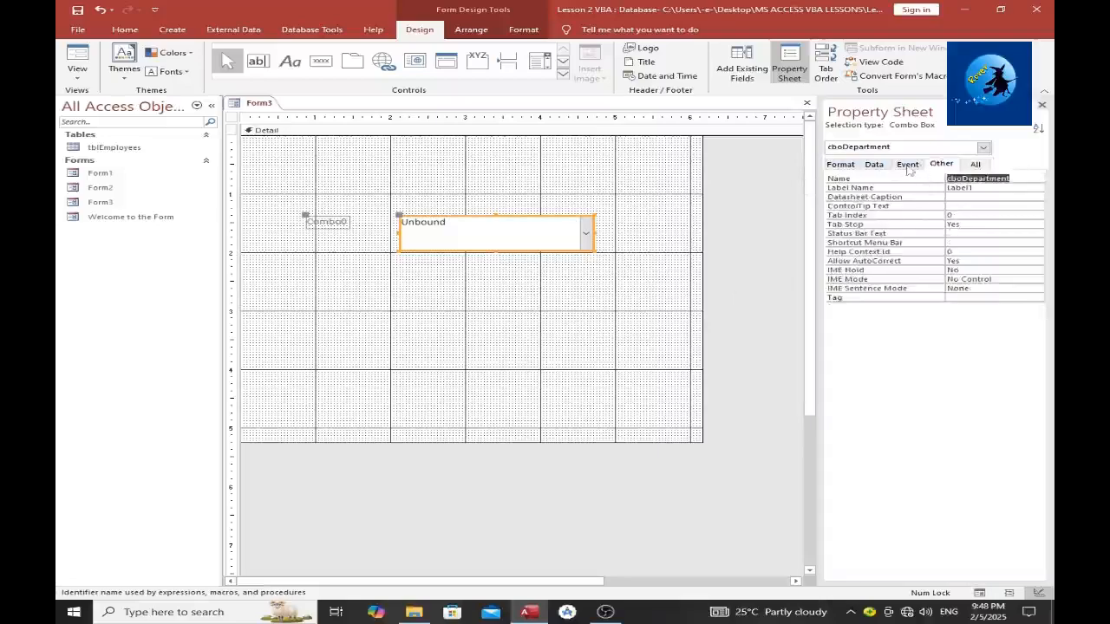
Open the Query Builder for the Row Source of cboDepartment and add the tblEmployees table
left_click(908, 165)
left_click(876, 166)
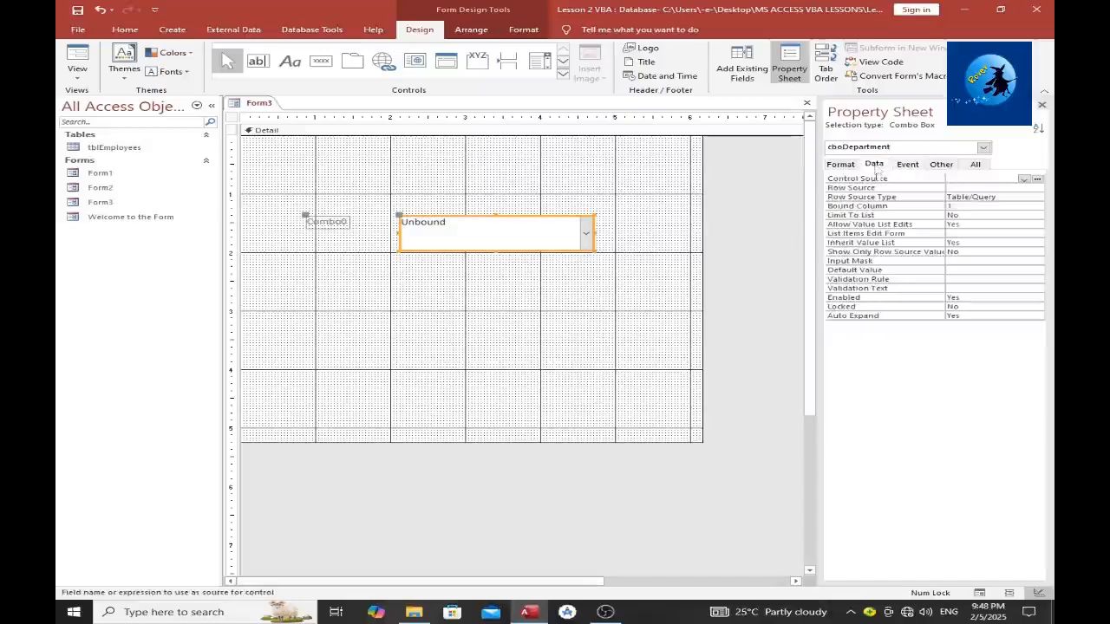
left_click(975, 187)
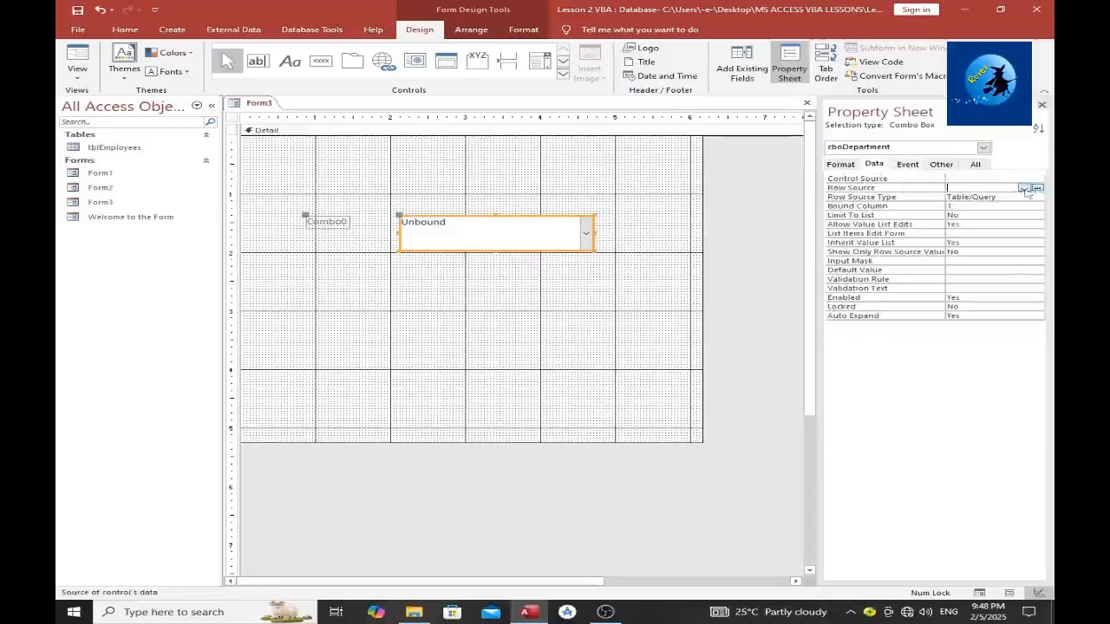
left_click(1038, 187)
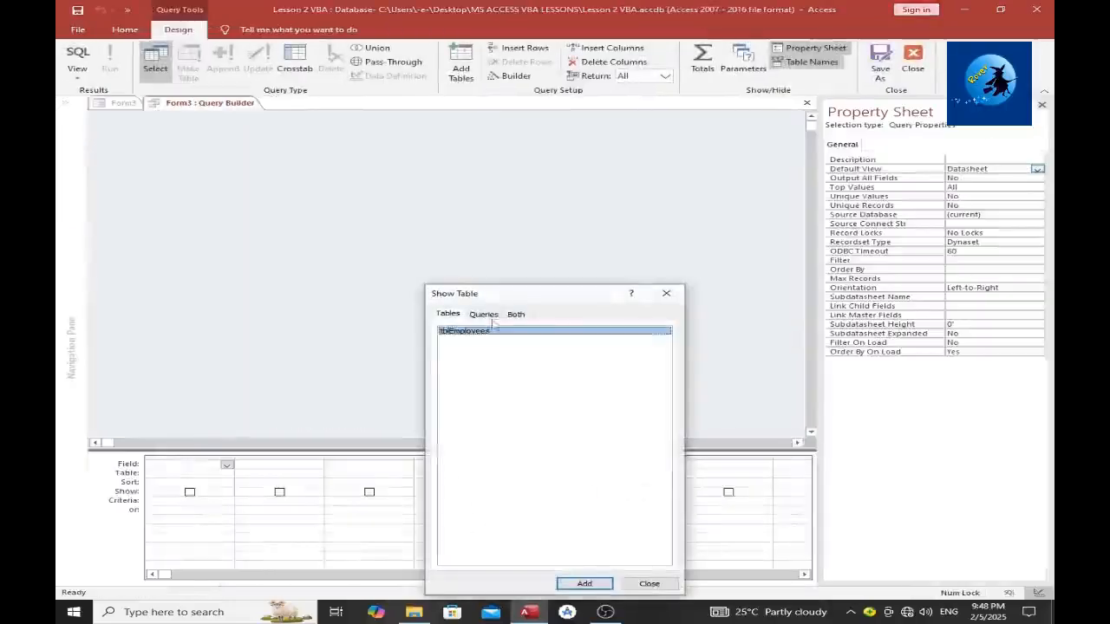
left_click(582, 588)
left_click(647, 584)
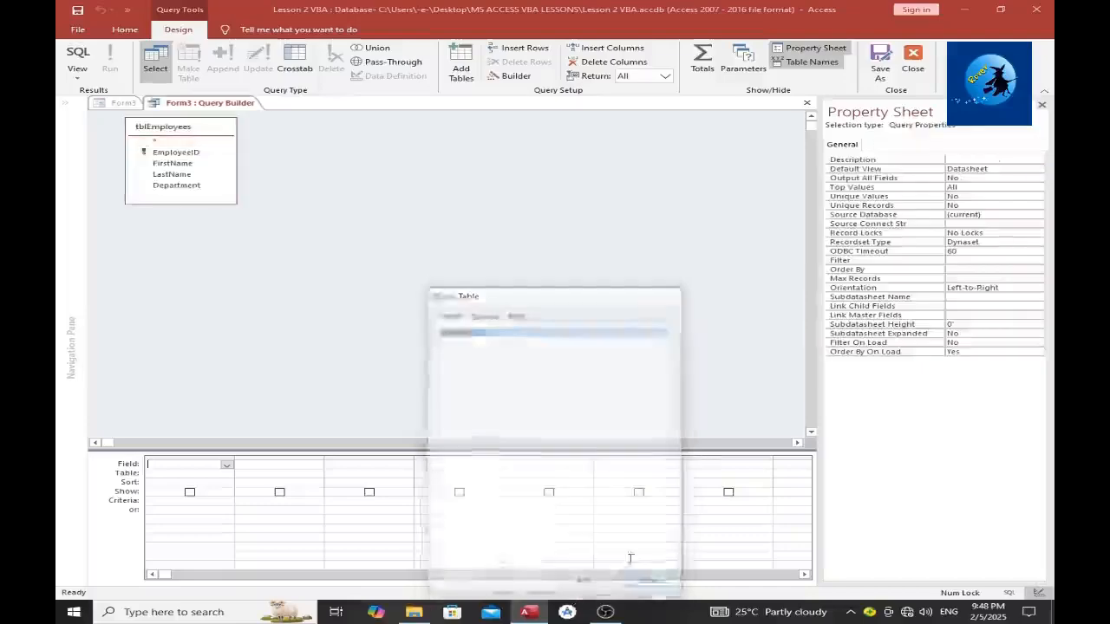
Switch the query to SQL View and complete its statement as SELECT DISTINCT Department FROM tblEmployees;
right_click(374, 176)
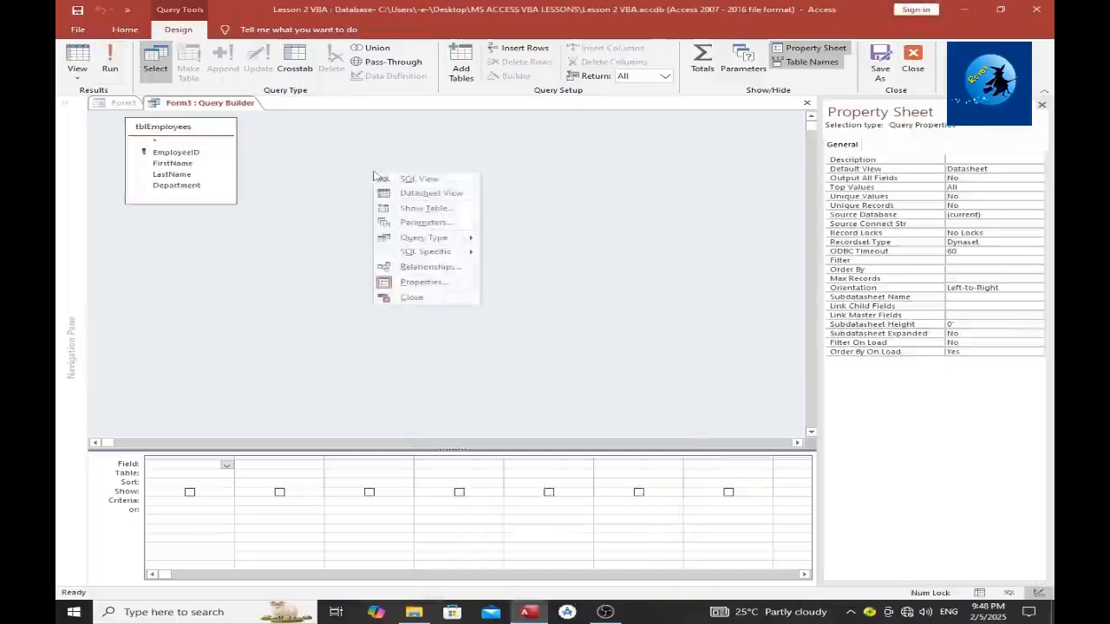
left_click(384, 179)
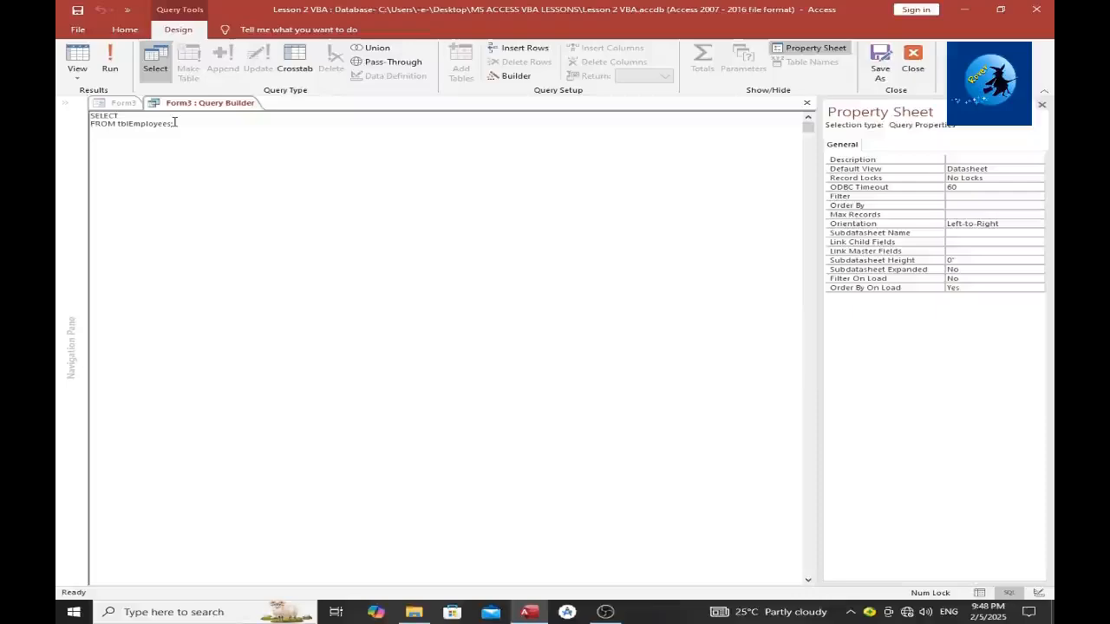
left_click_drag(181, 124, 59, 96)
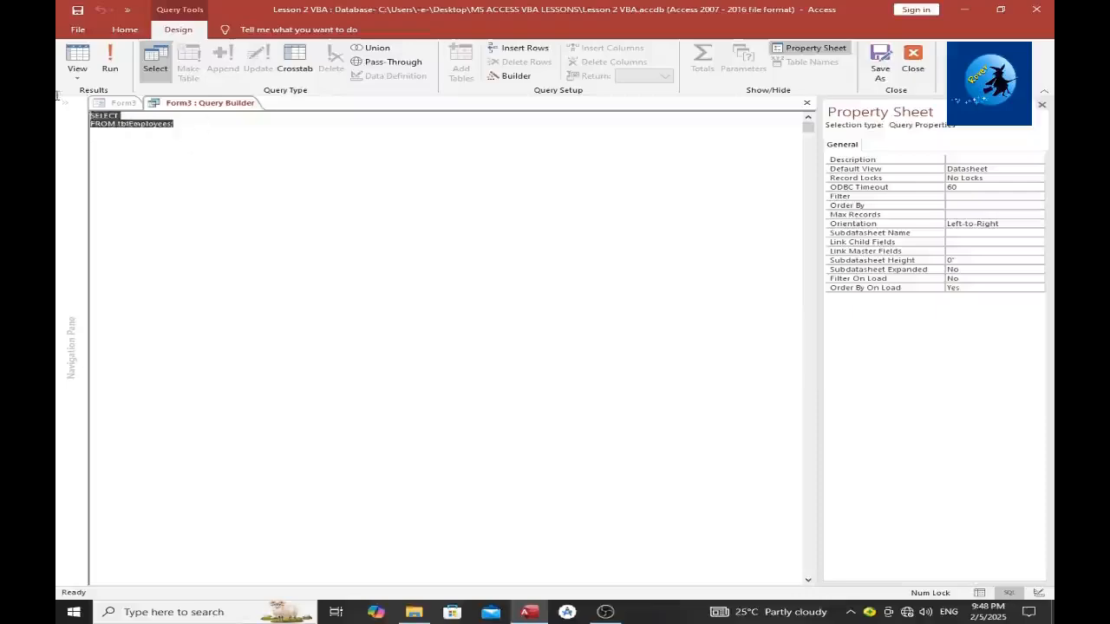
left_click(174, 131)
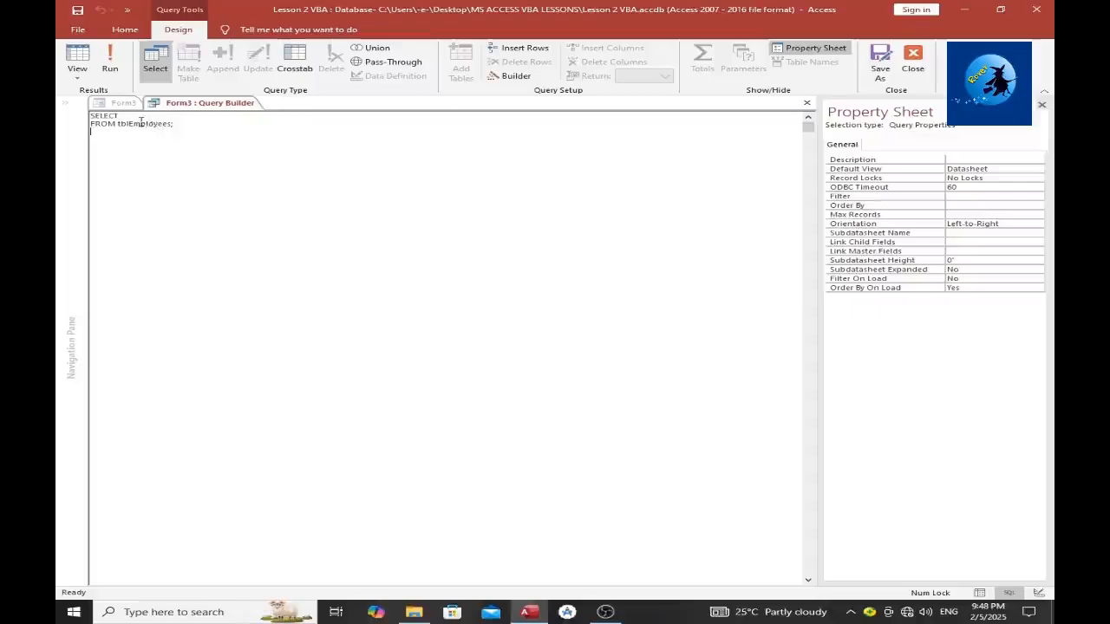
left_click(142, 114)
type("DISTIN")
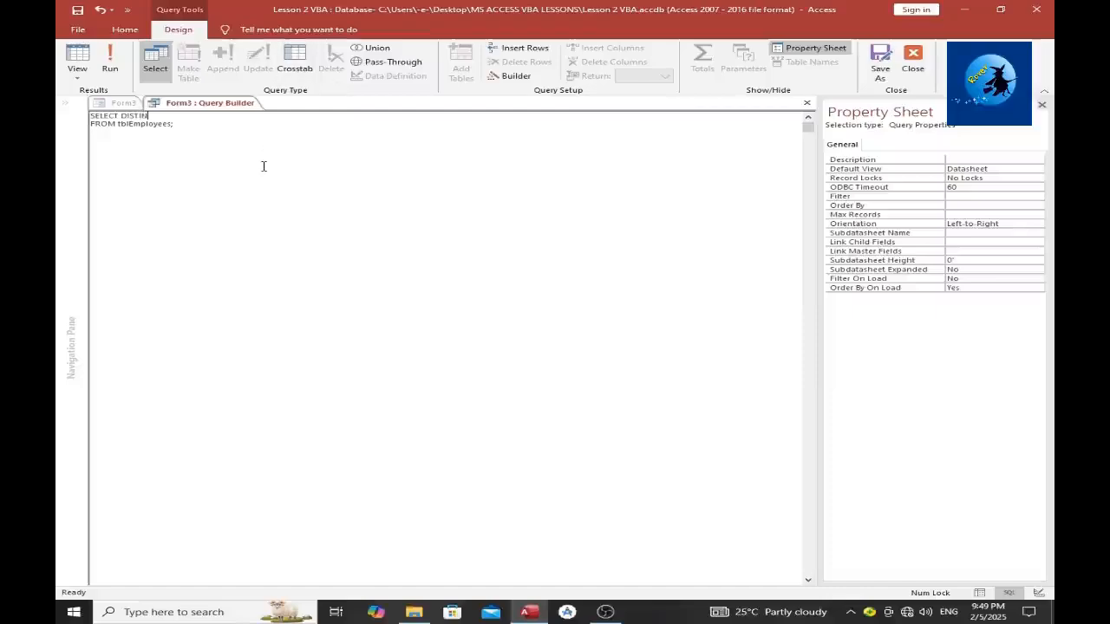
type("CT")
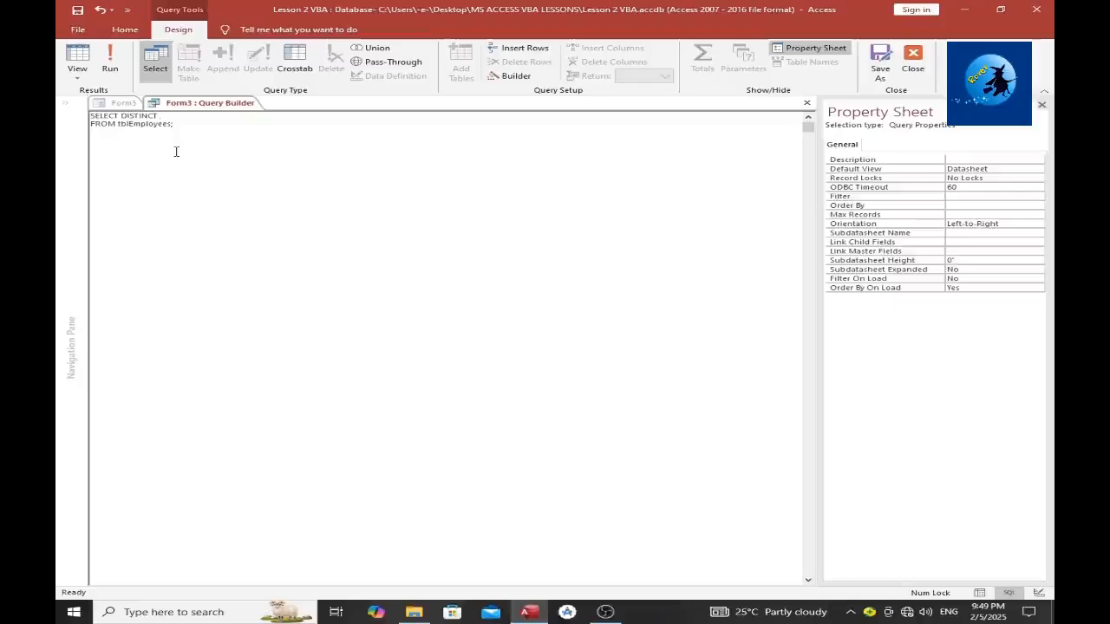
type("Department")
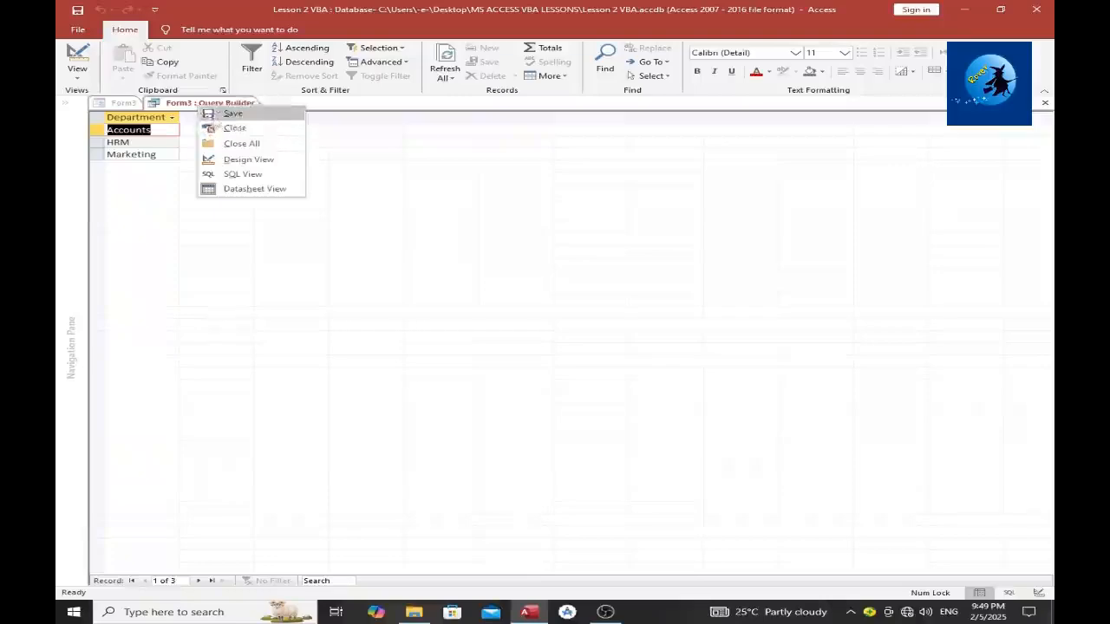
Save the Row Source query and close the Query Builder to return to the Form3 design
left_click(214, 116)
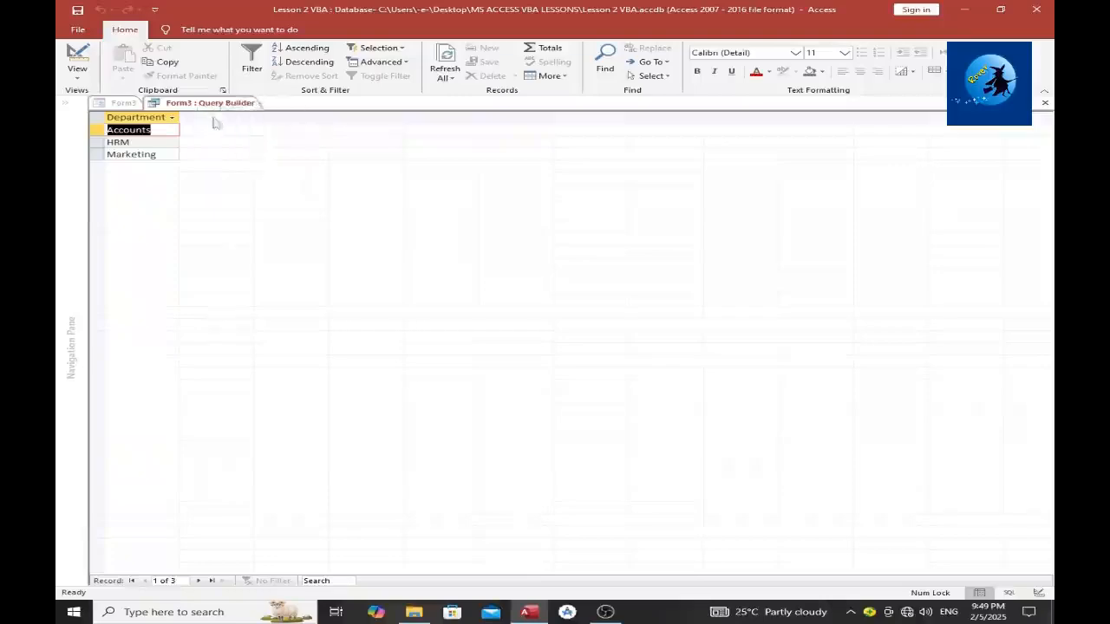
right_click(214, 104)
left_click(231, 124)
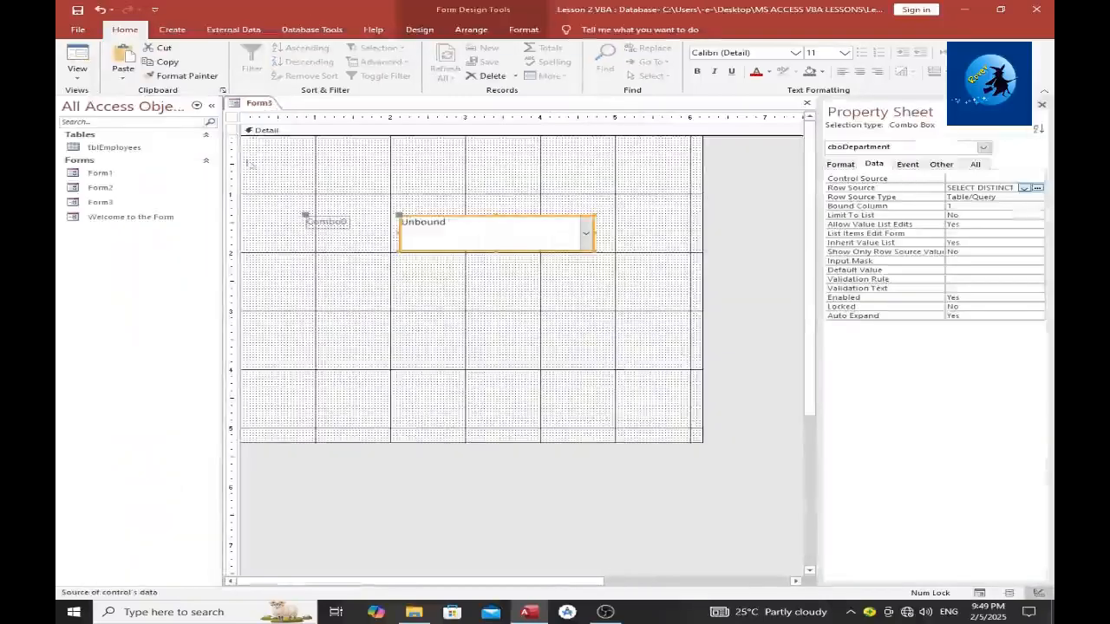
Check the choices in the department combo box in Form View, and return Form3 to Design View
left_click(78, 63)
left_click(584, 209)
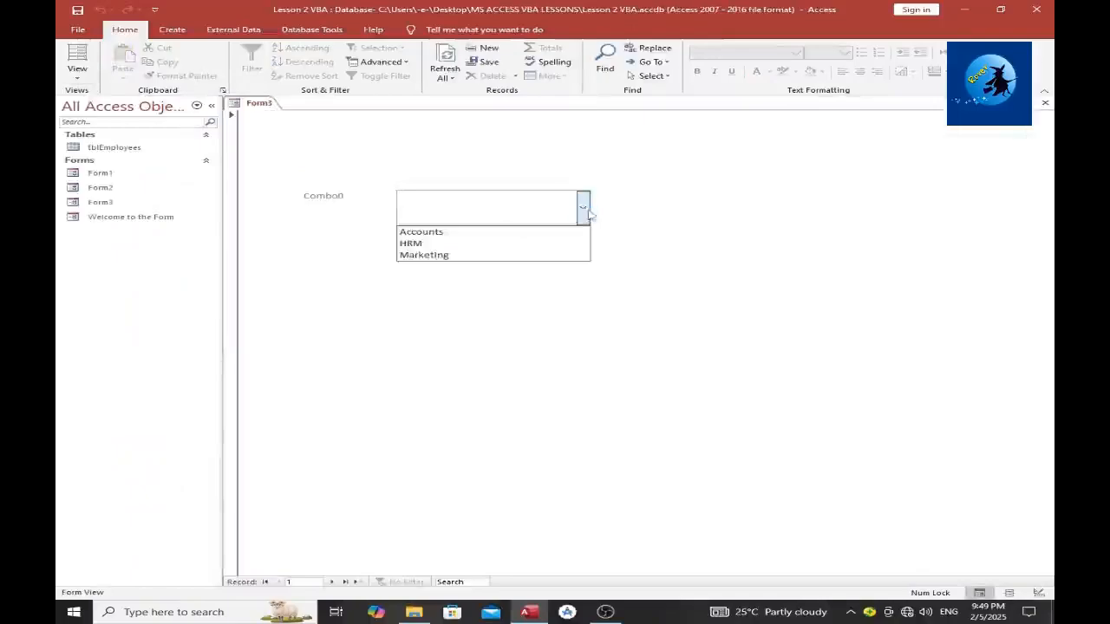
left_click(612, 294)
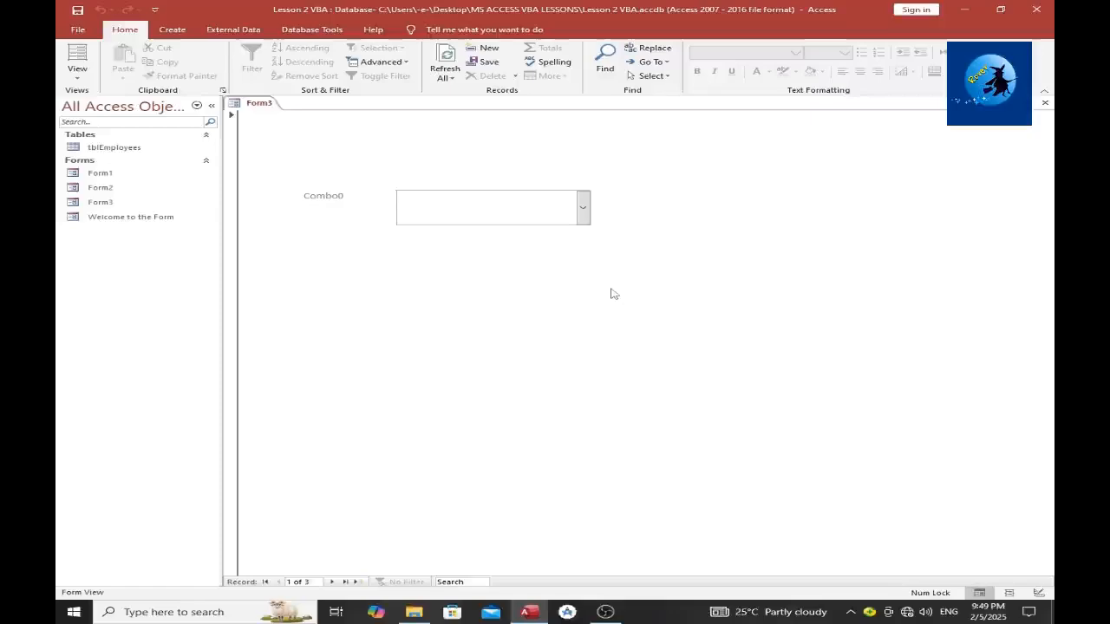
right_click(588, 321)
left_click(617, 373)
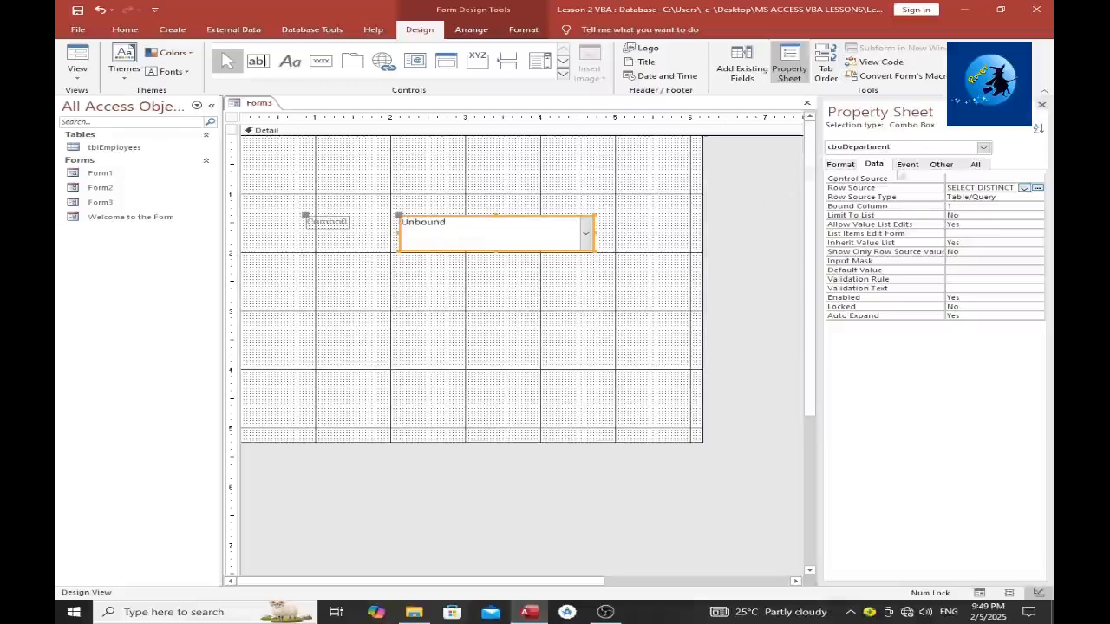
Set the After Update event of cboDepartment to [Event Procedure] and open its code in the VBA editor
left_click(908, 165)
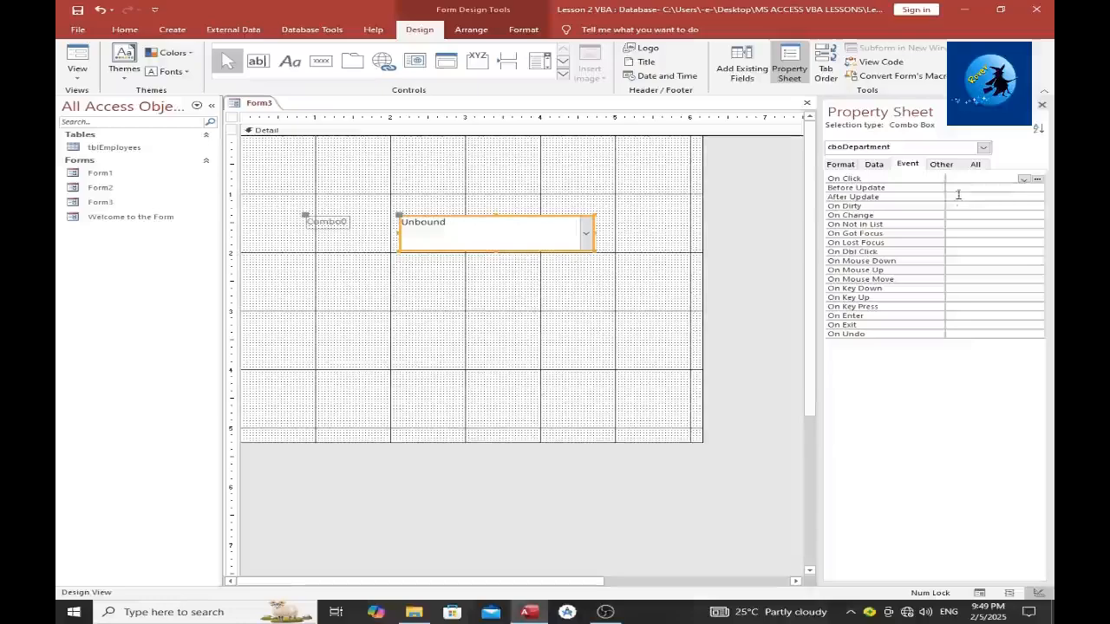
left_click(1000, 198)
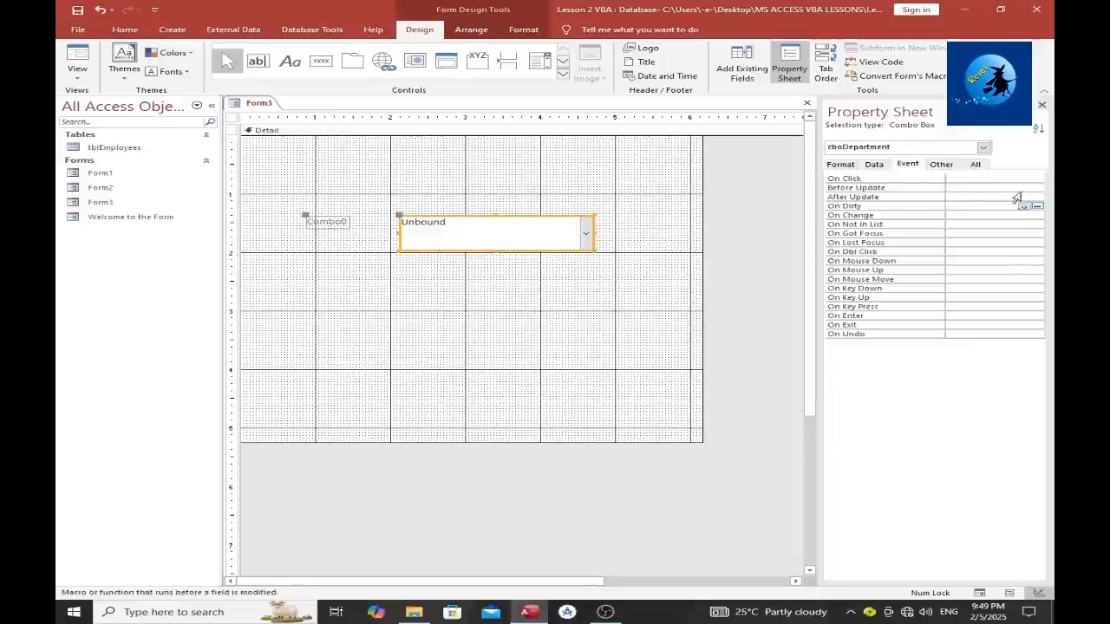
left_click(1024, 199)
left_click(993, 206)
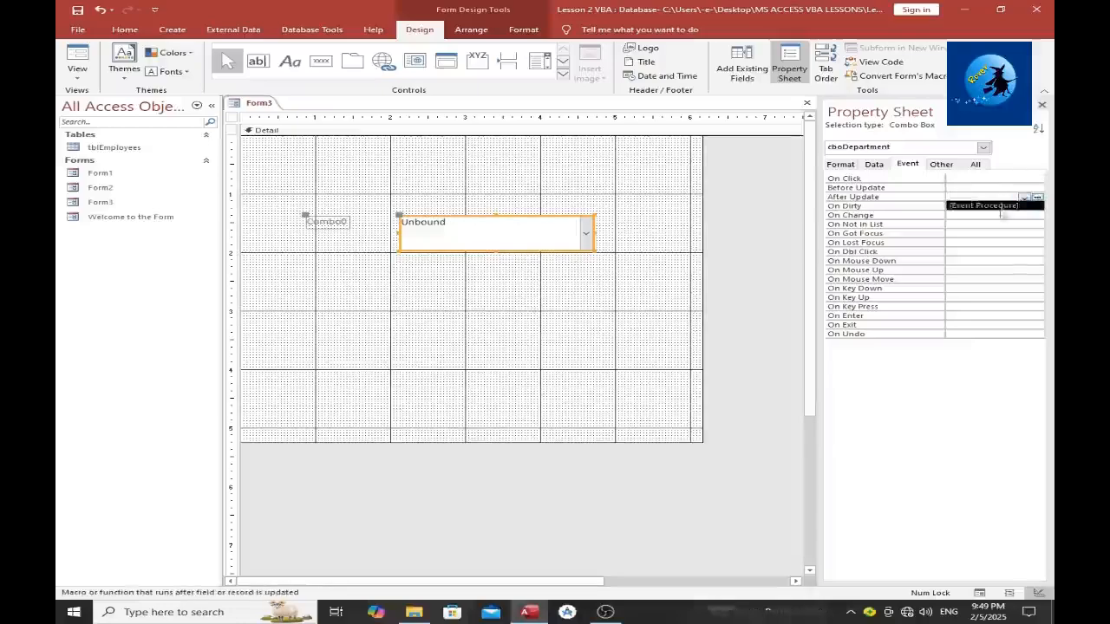
left_click(1037, 197)
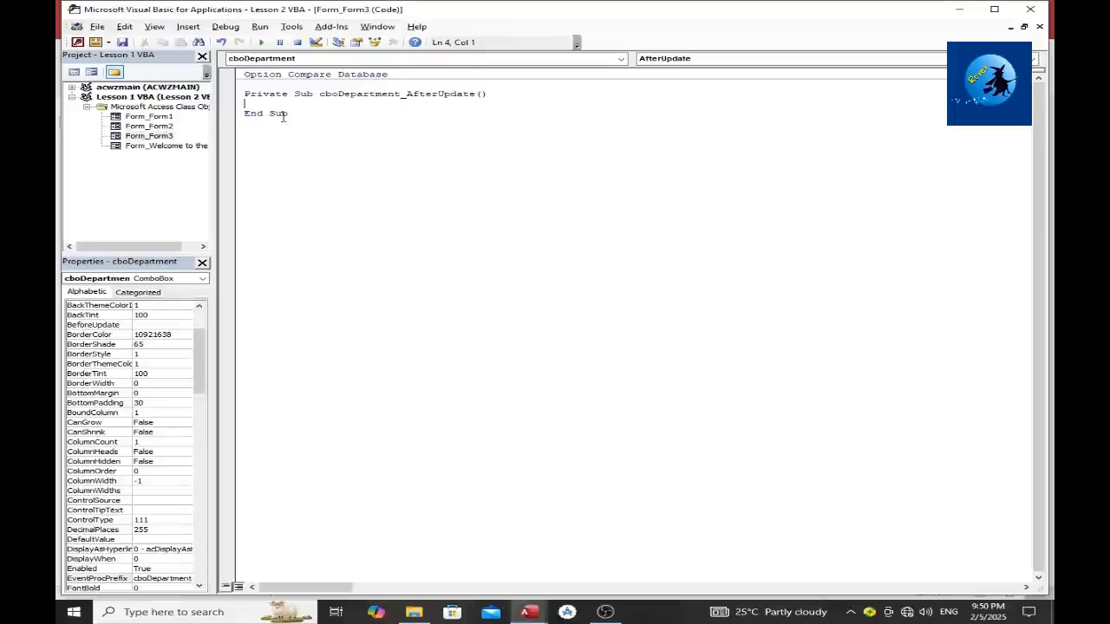
Begin the filter statement in cboDepartment_AfterUpdate with Me.Filter = "Department = '"
type("Me.")
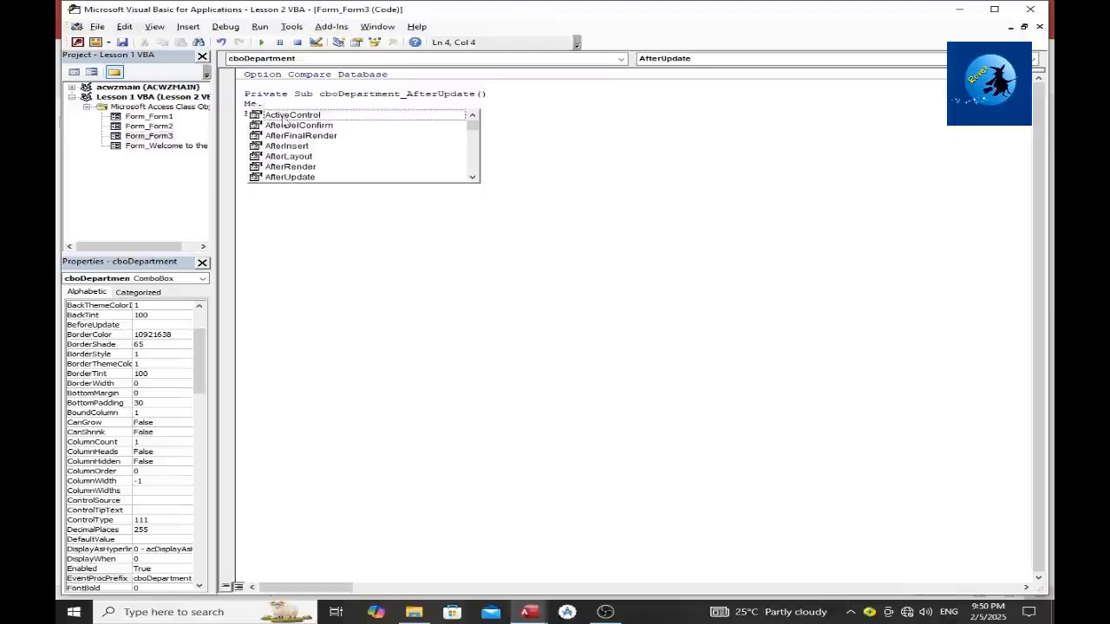
type("Filter =")
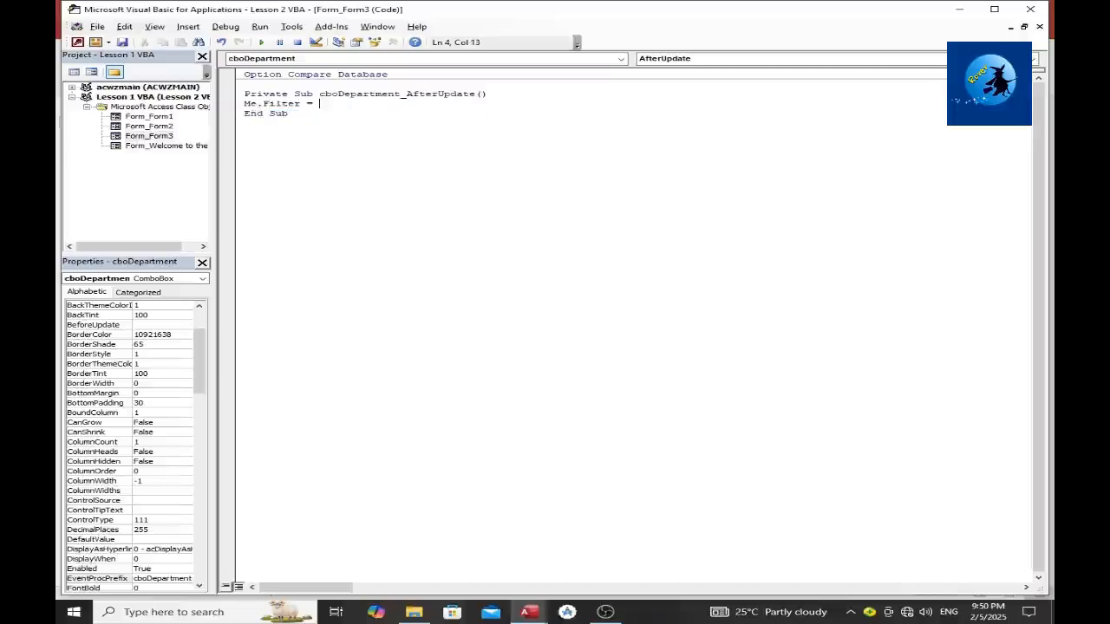
type("   me")
key("BackSpace")
key("BackSpace")
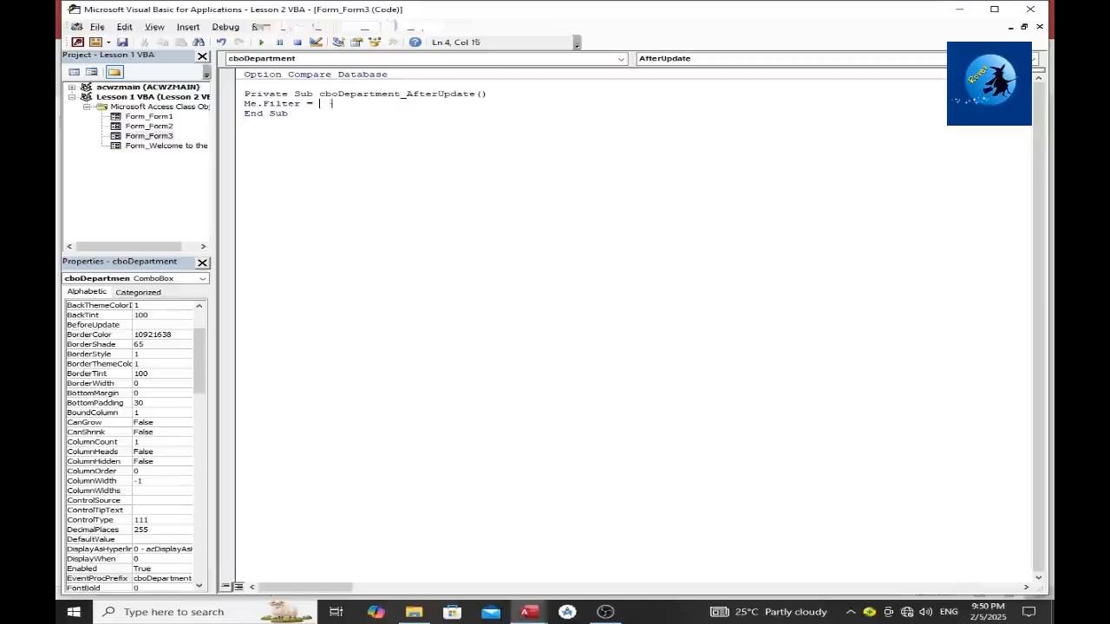
type("partment")
left_click(321, 108)
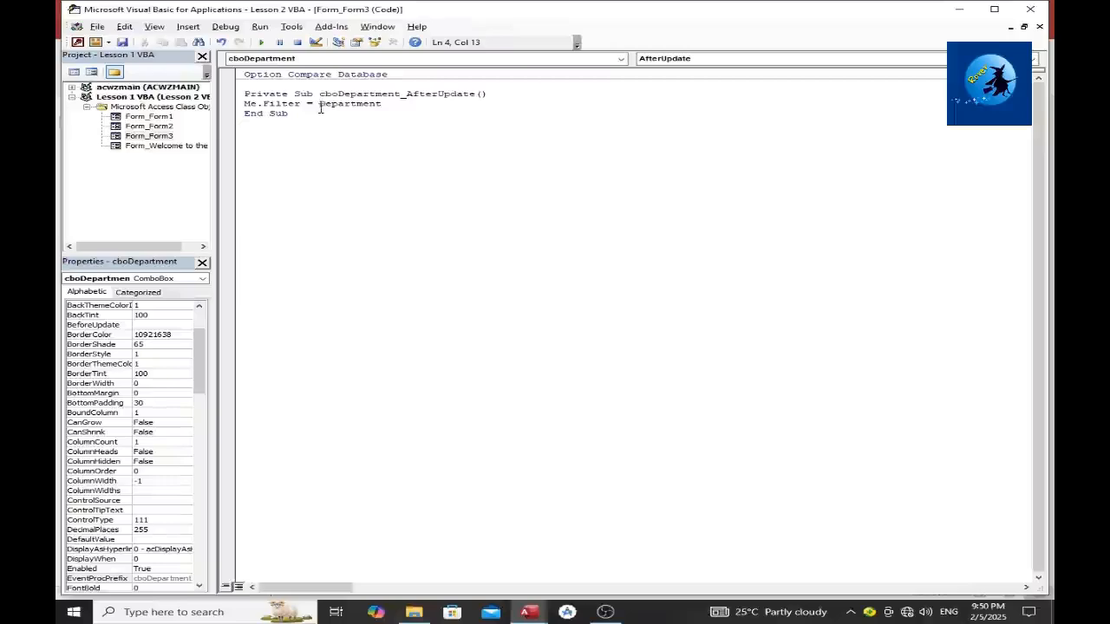
type("\"Department = '\"")
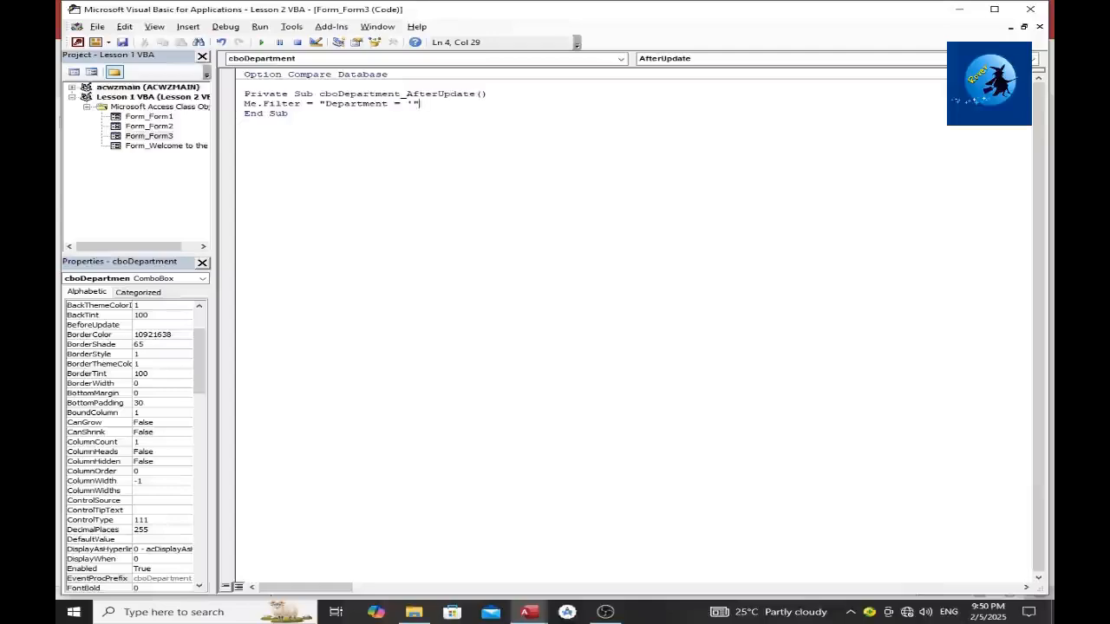
Complete the filter statement by appending &Me.cboDepartment.value&"'" after "Department = '"
type("&Me.")
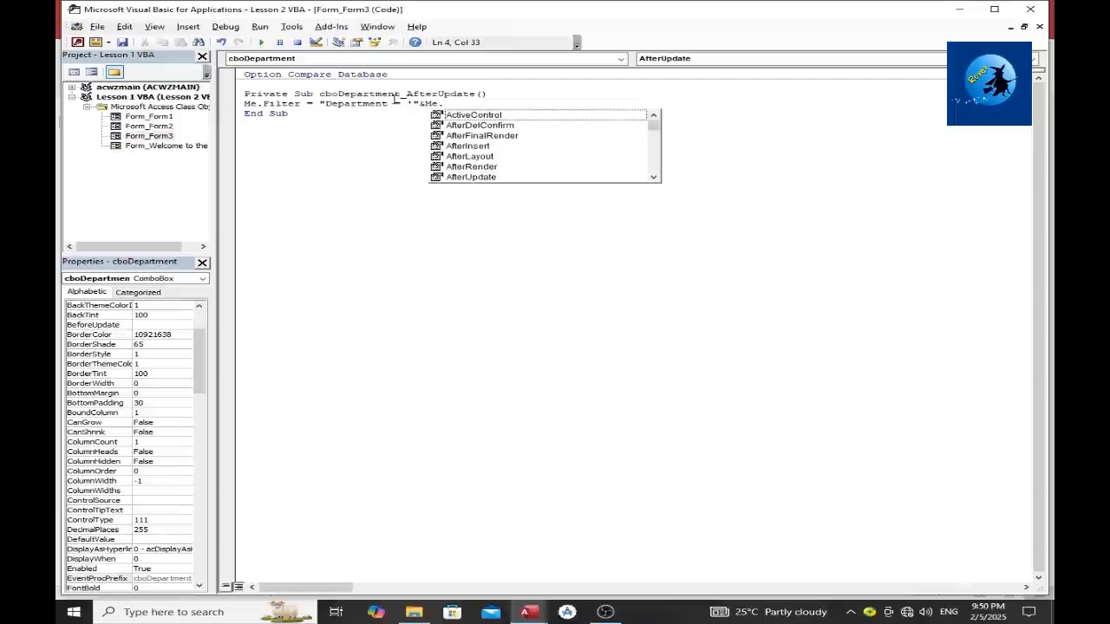
type("c")
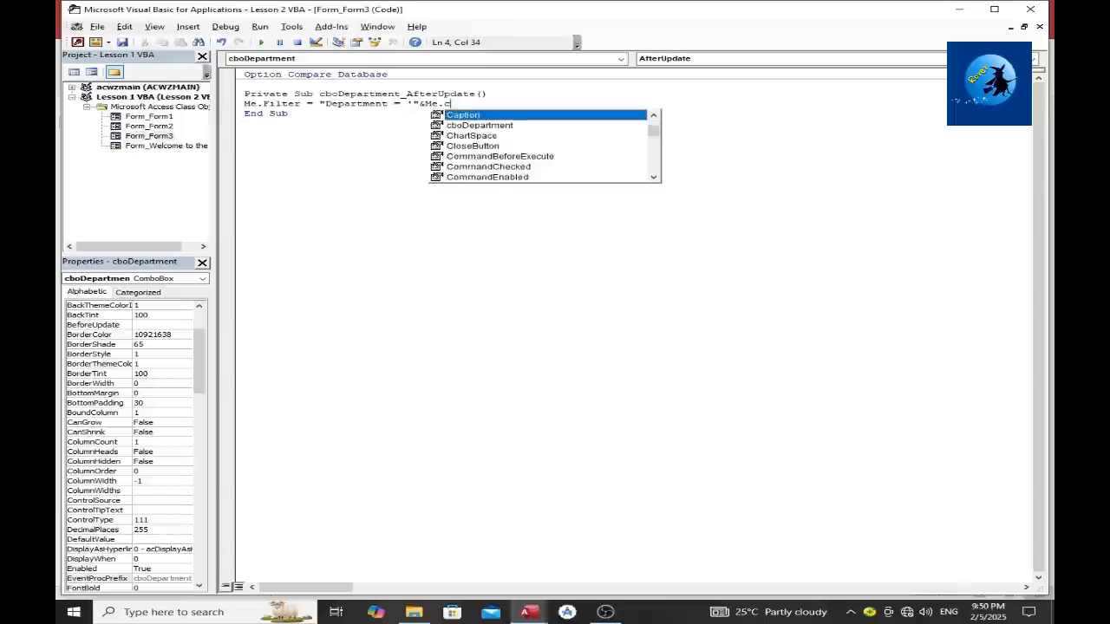
type("b")
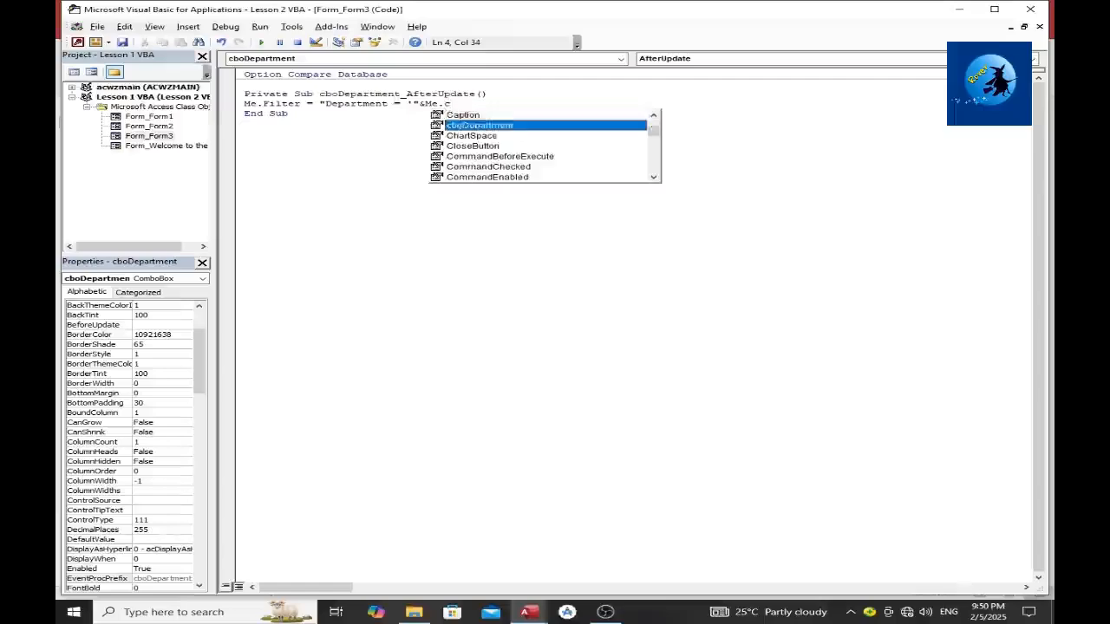
key("Tab")
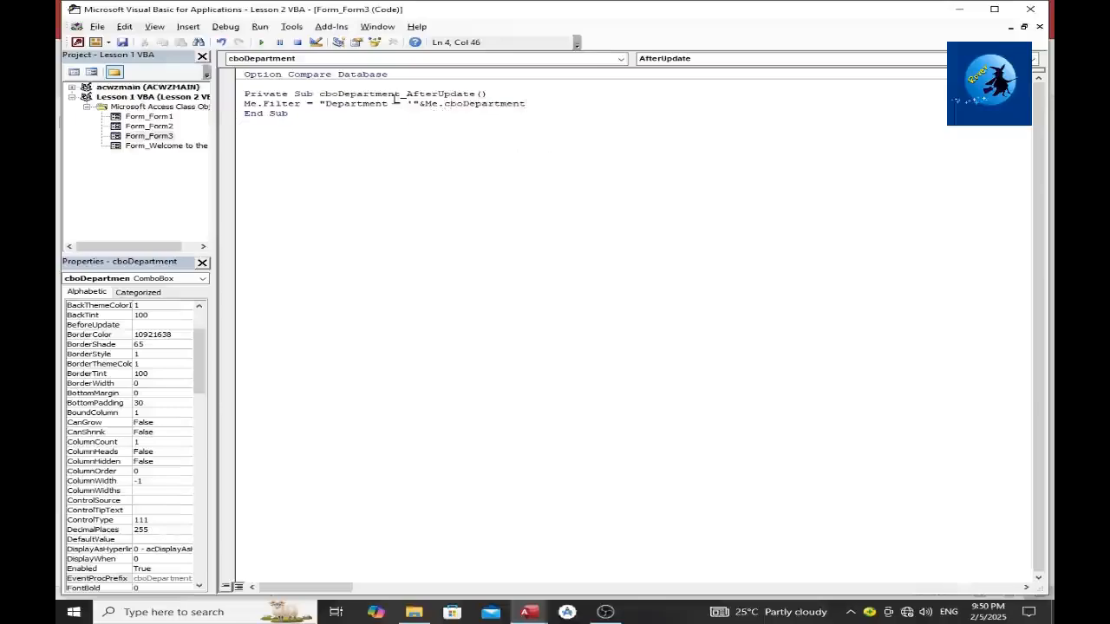
type(".value")
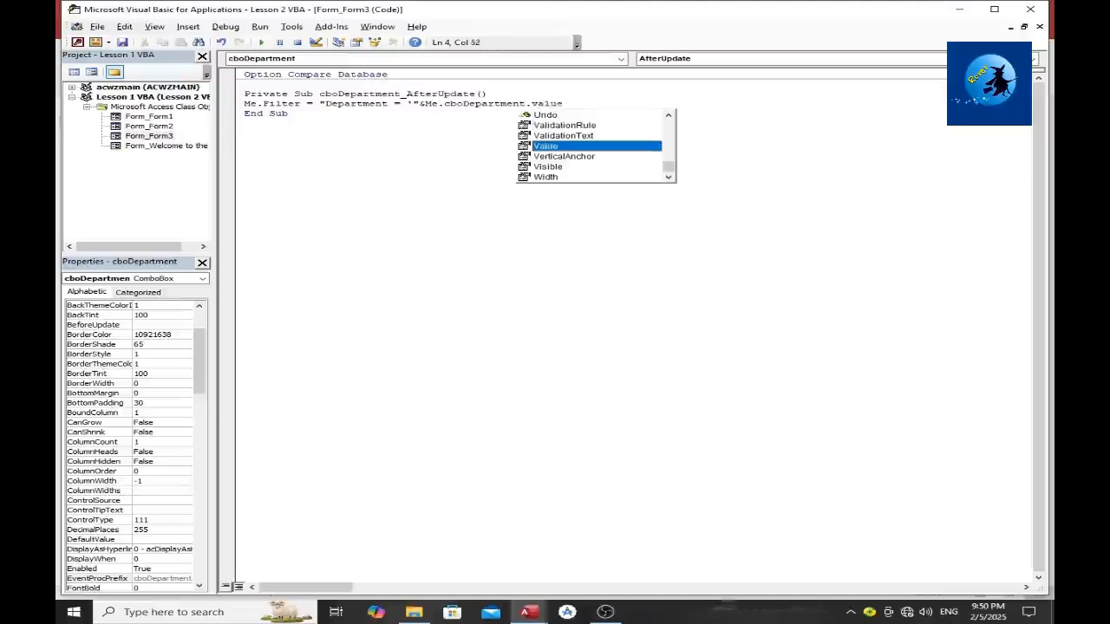
type("&")
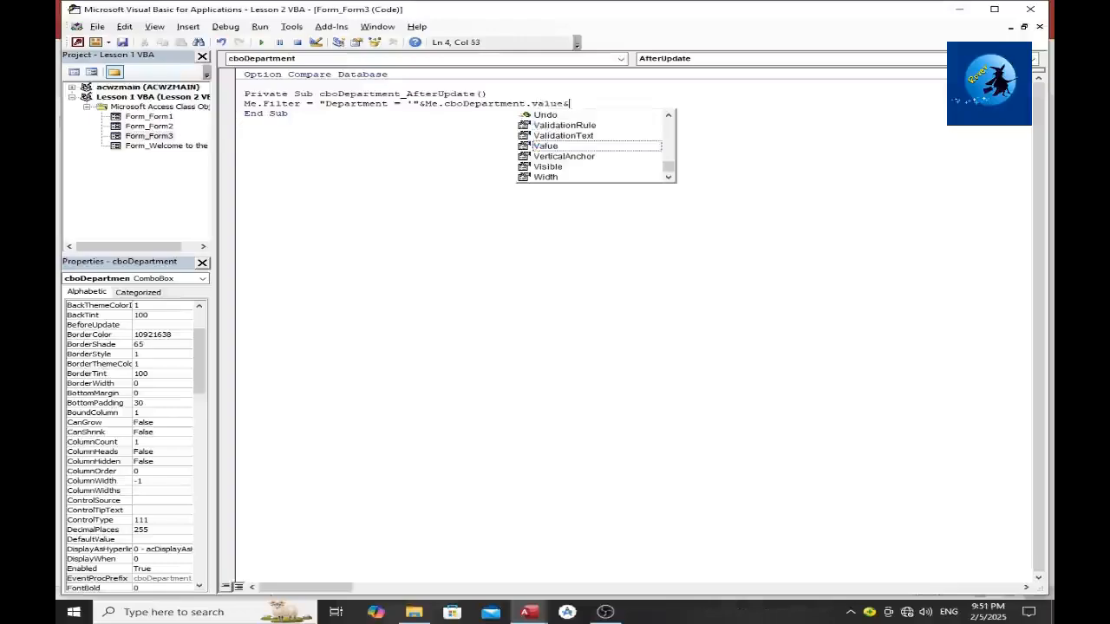
type("\"'\"")
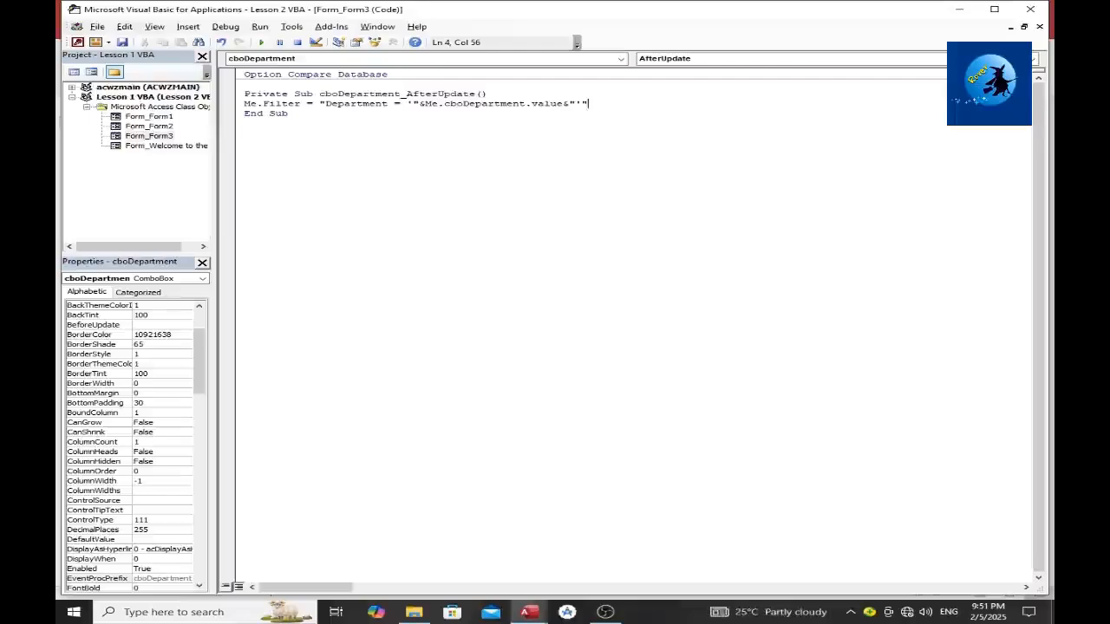
key("Return")
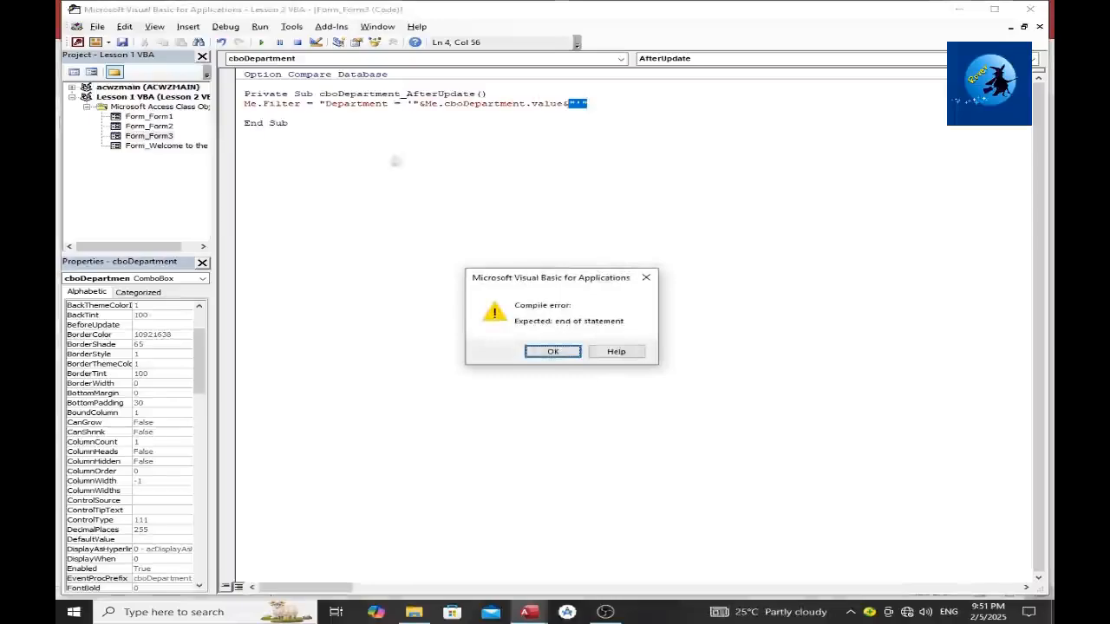
left_click(552, 351)
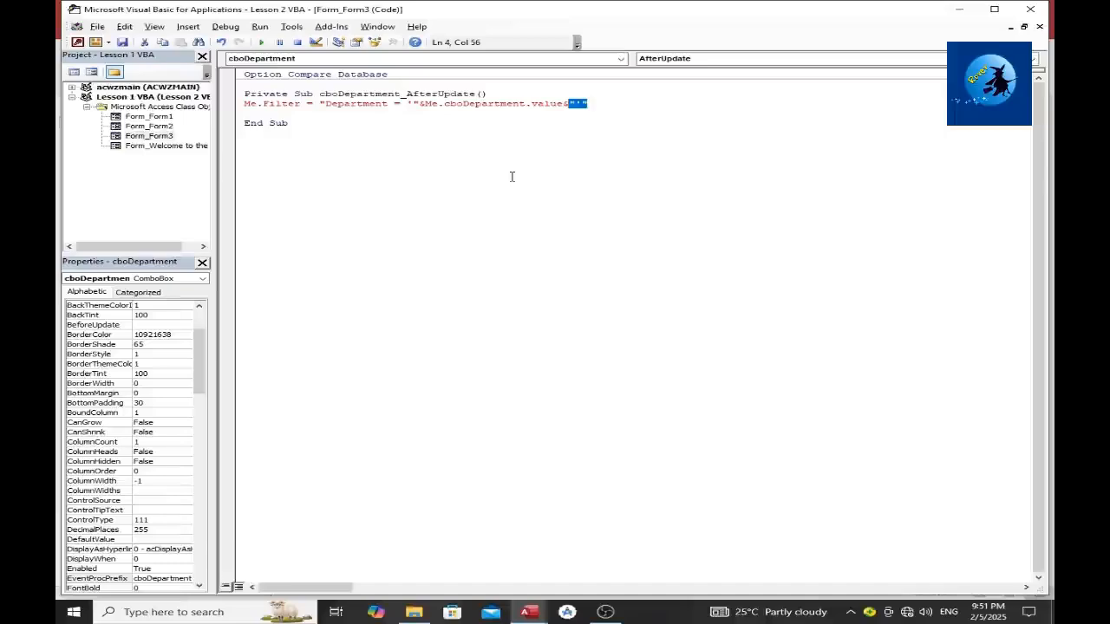
left_click(598, 102)
left_click(588, 123)
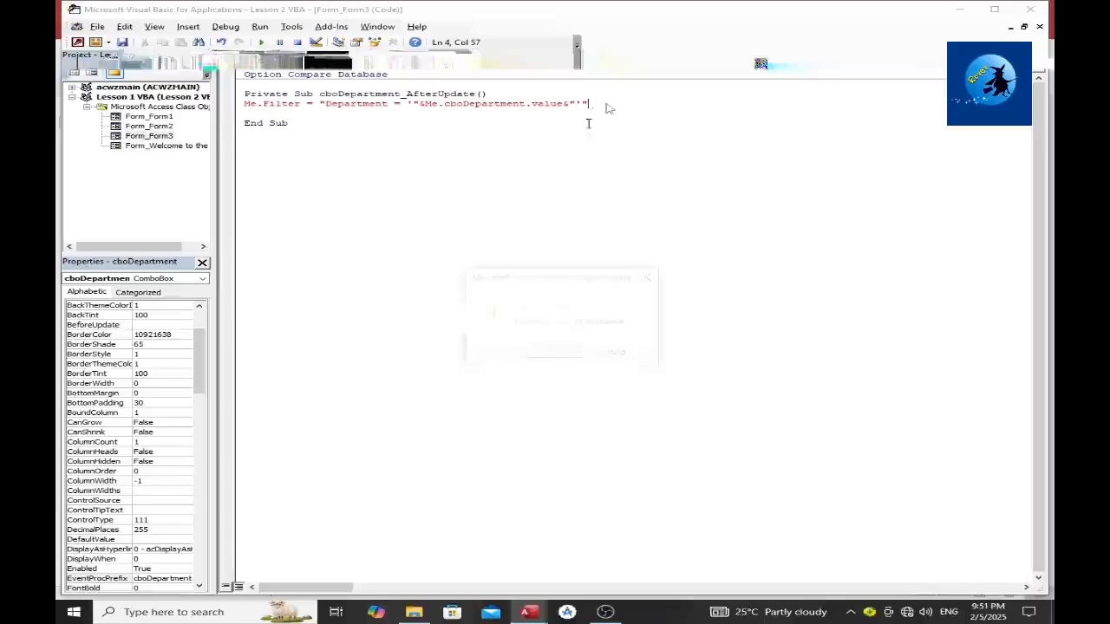
type("\"")
key("BackSpace")
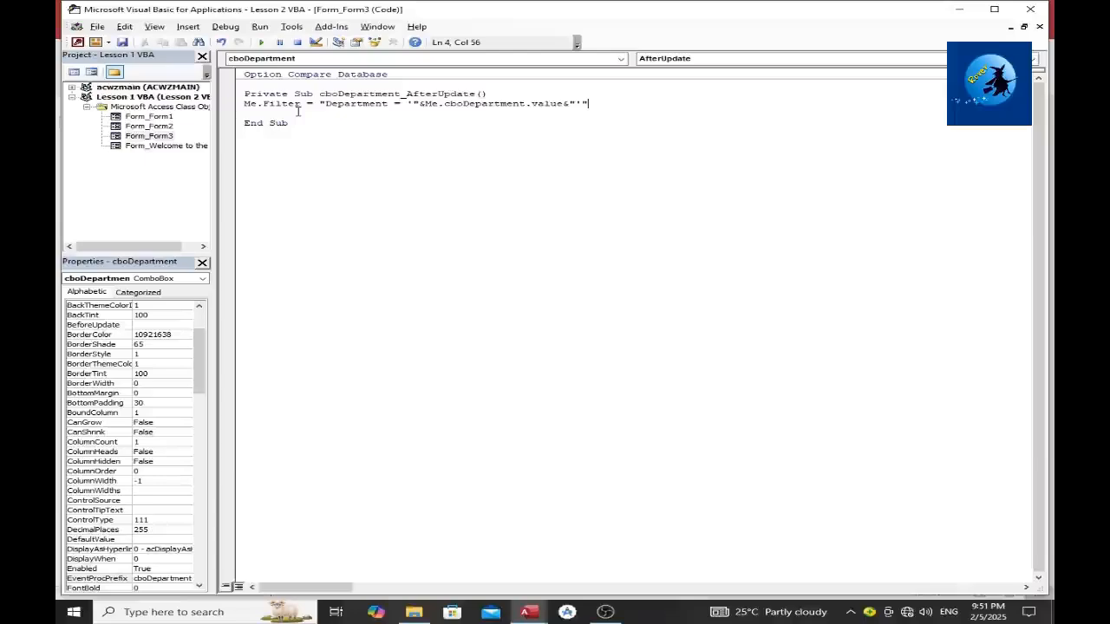
Separate the ampersands with spaces so the line reads Me.Filter = "Department = '" & Me.cboDepartment.Value & "'"
left_click(420, 104)
left_click(425, 103)
left_click(419, 103)
left_click(424, 126)
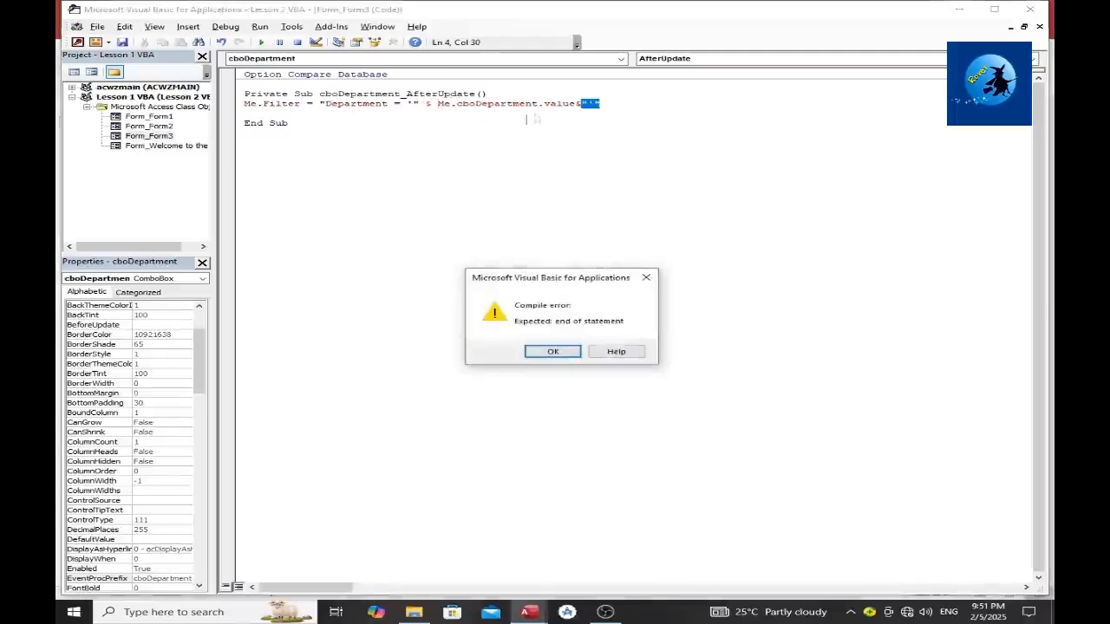
left_click(553, 356)
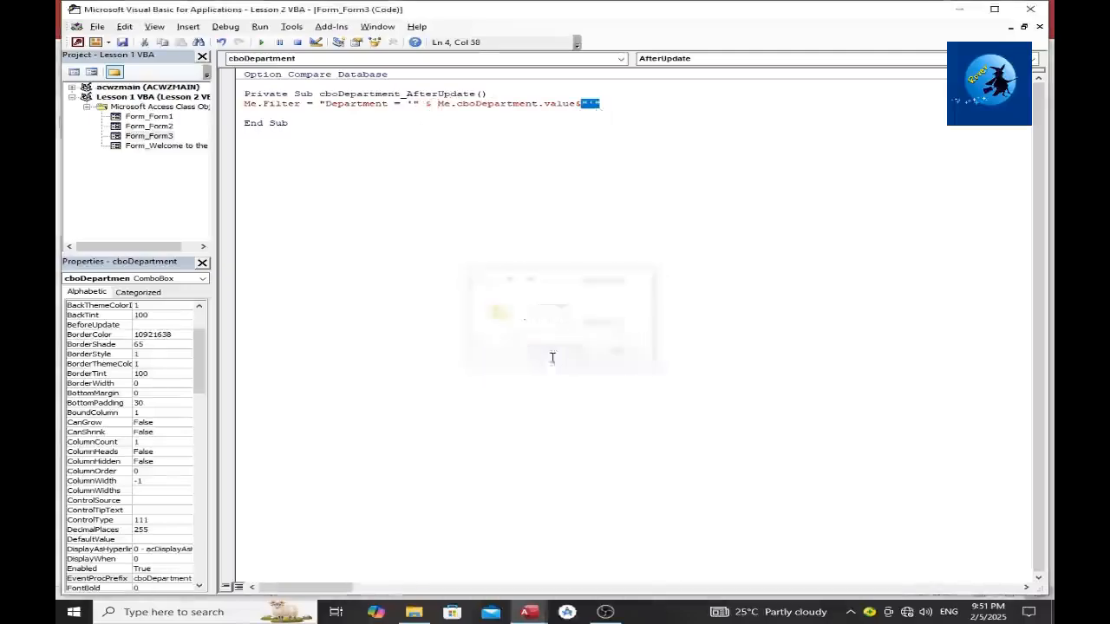
left_click(576, 104)
left_click(576, 106)
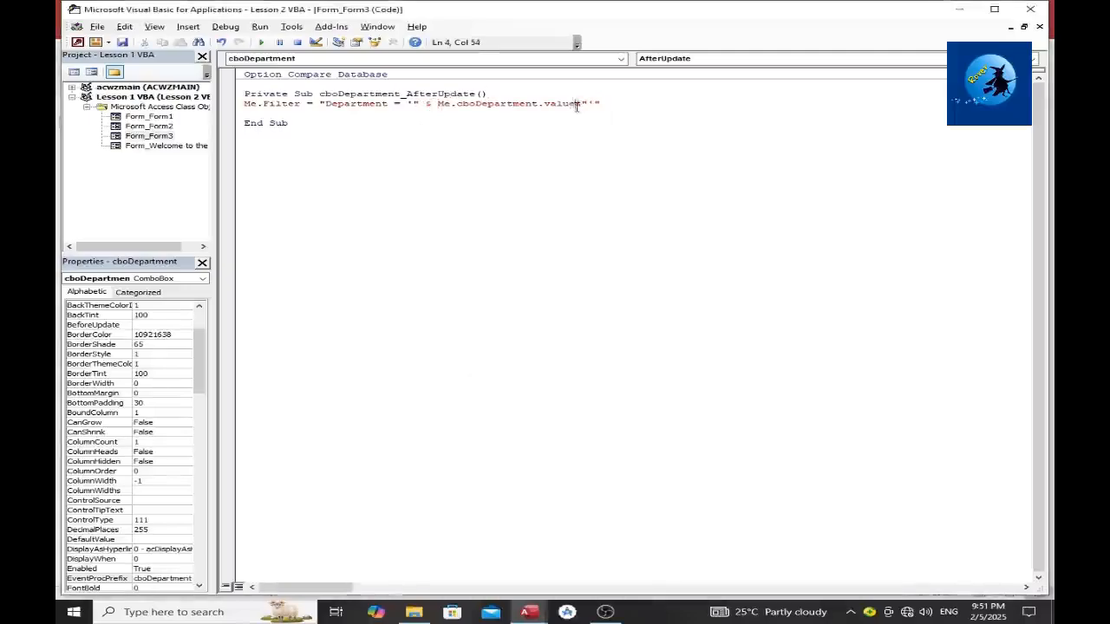
left_click(577, 127)
left_click(627, 113)
left_click(628, 106)
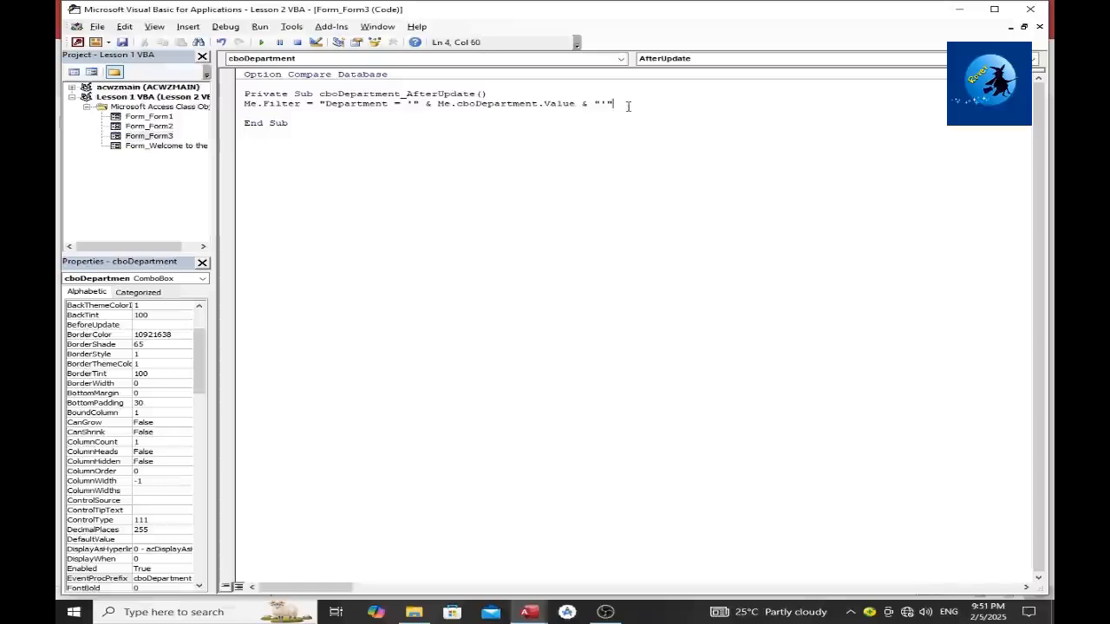
Add the line Me.FilterOn = True below the filter statement and close the VBA editor
key("Return")
type("e.")
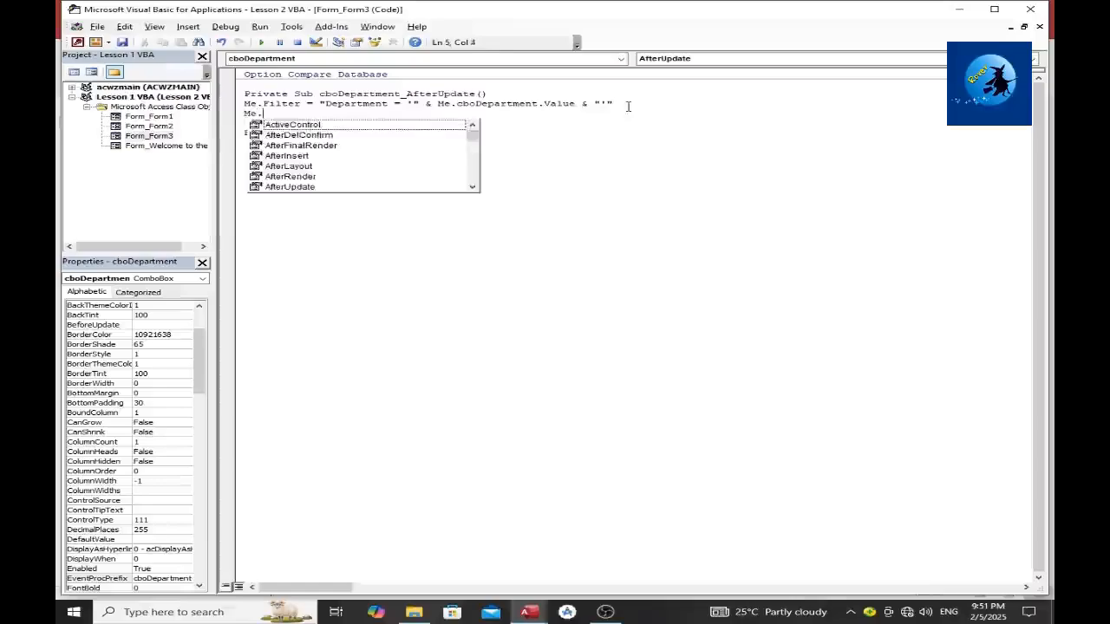
type("Filter")
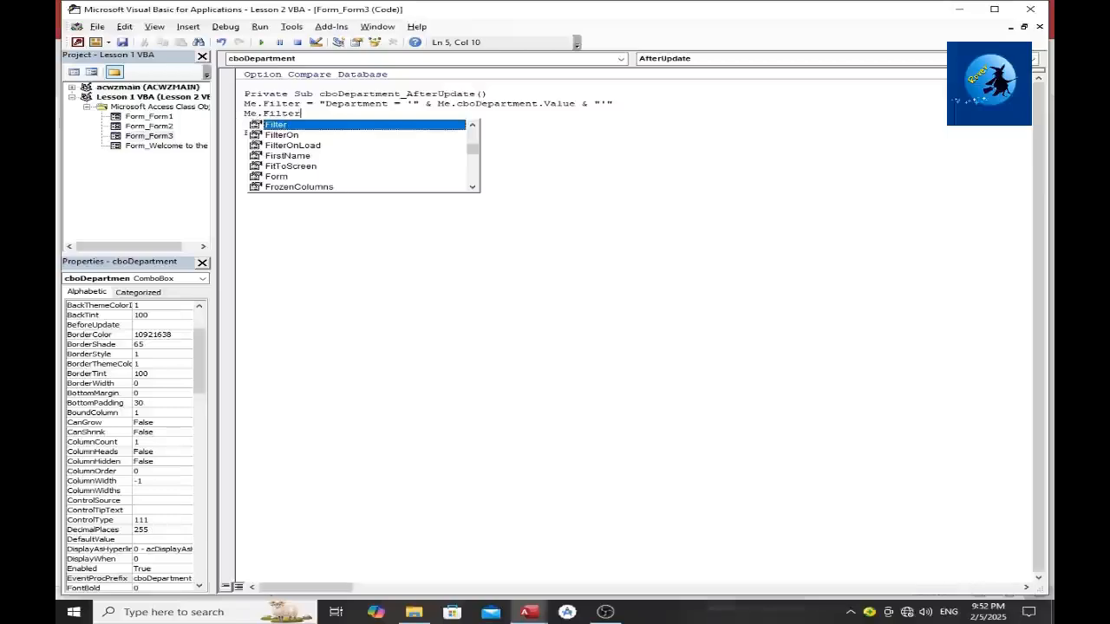
type("On ")
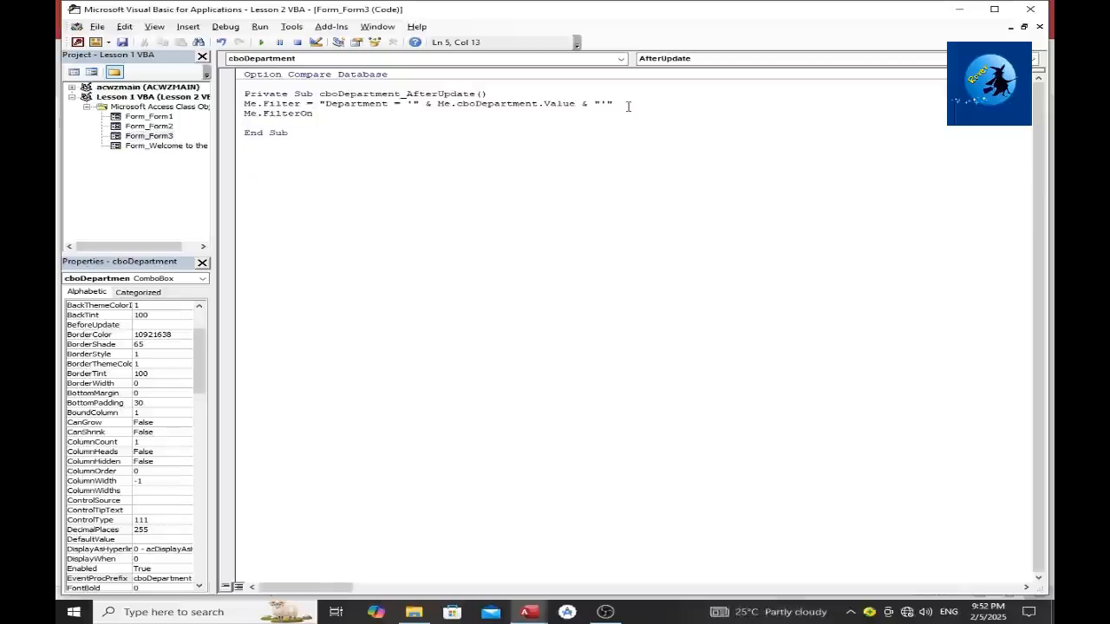
type("= T")
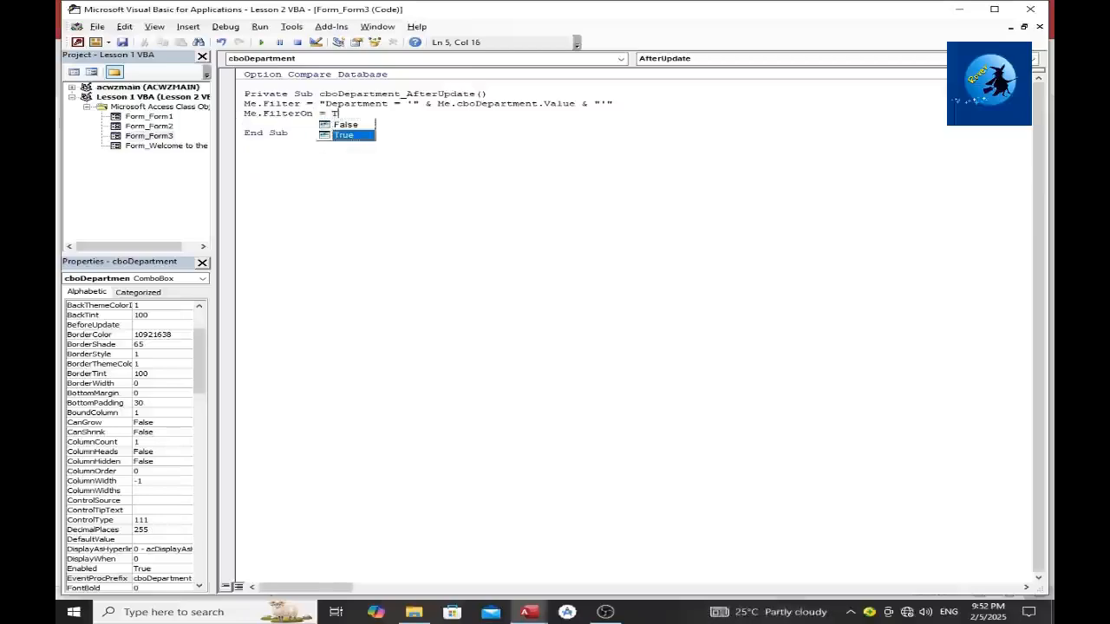
type("rue")
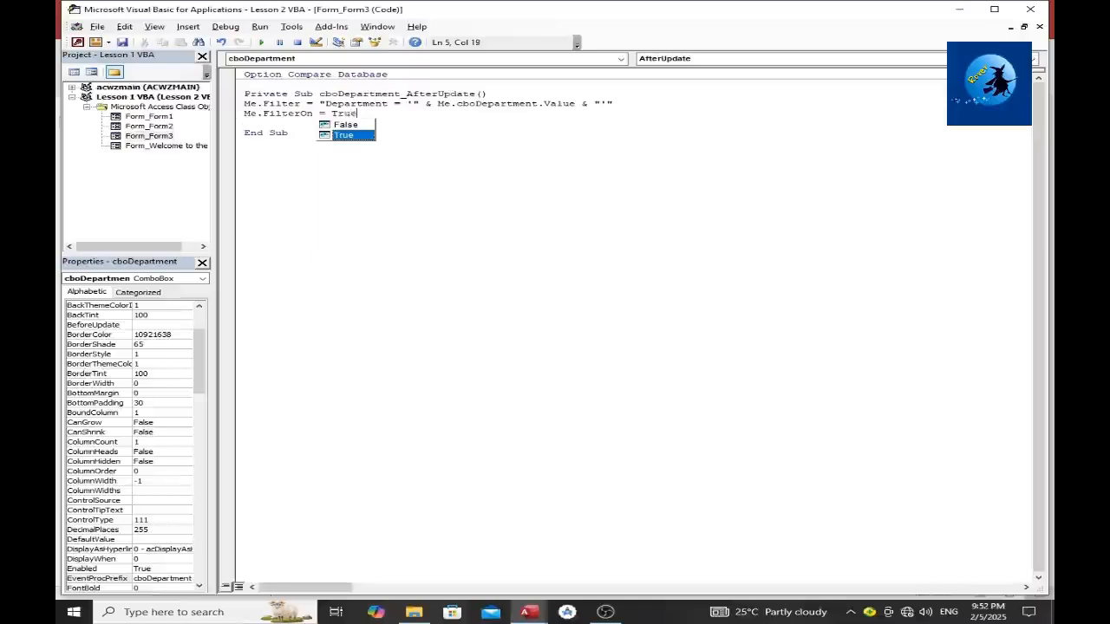
key("Escape")
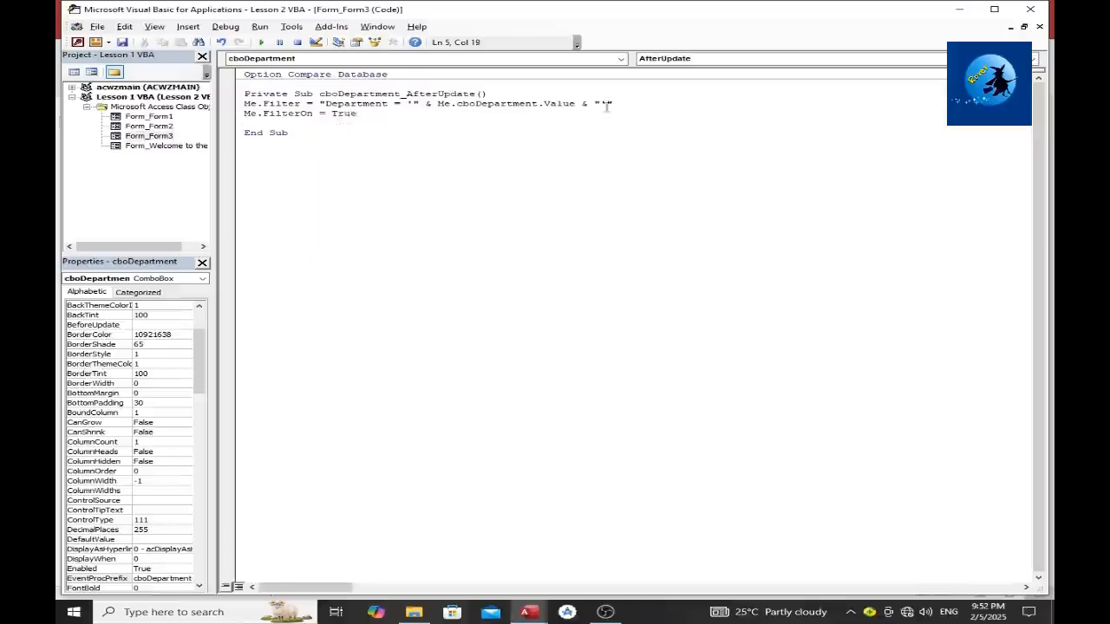
left_click(540, 249)
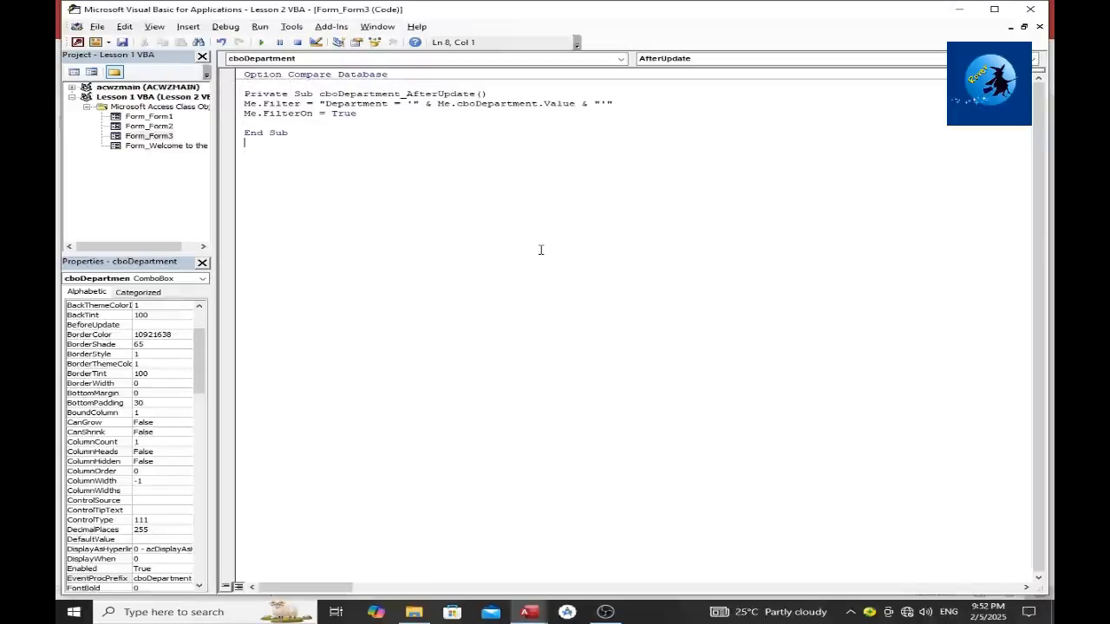
left_click(1030, 11)
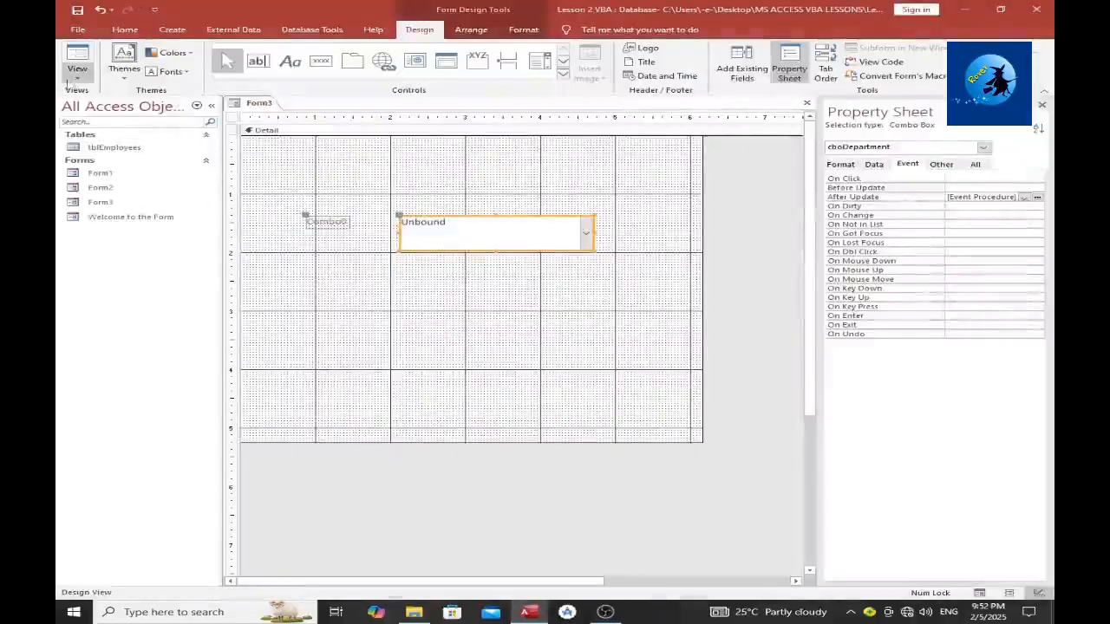
Test the filter by showing Form3 in Form View and choosing Accounts in the department combo box
left_click(77, 75)
left_click(97, 99)
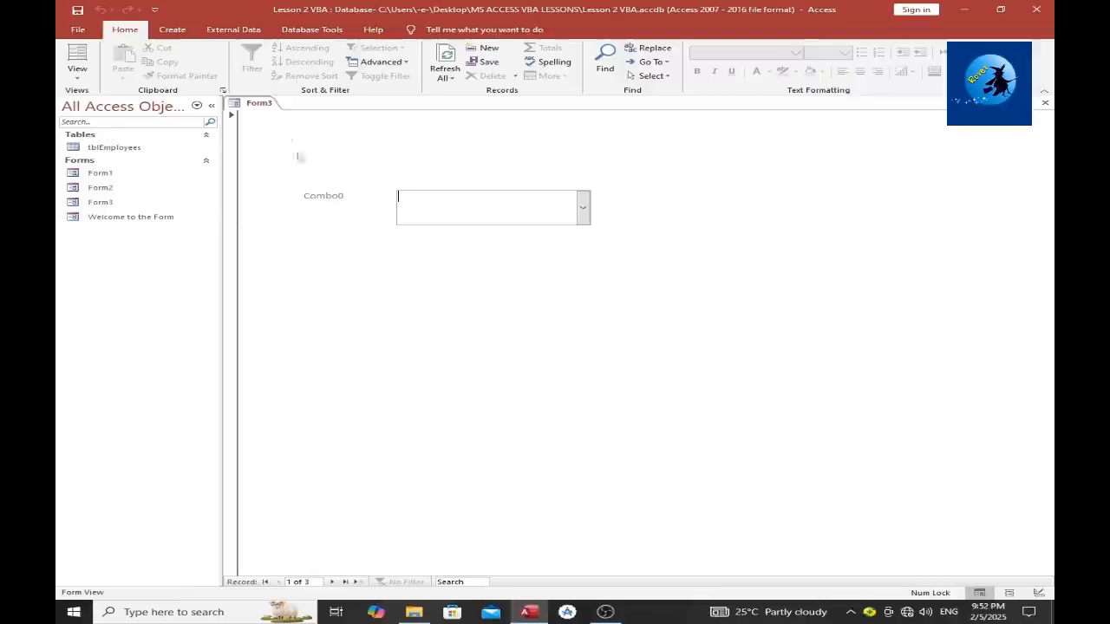
left_click(579, 207)
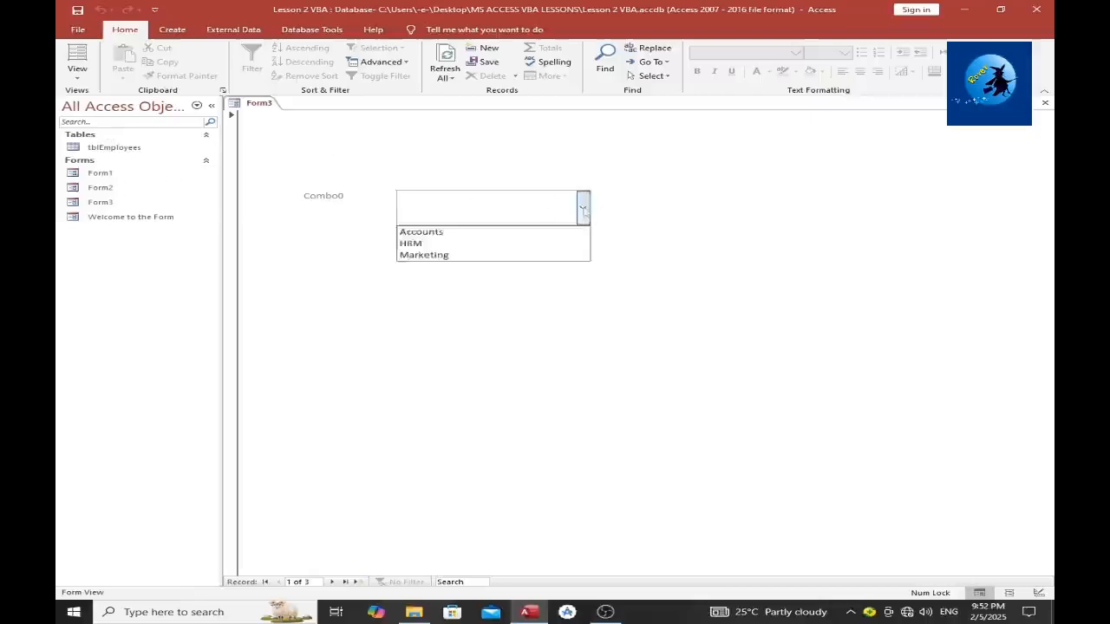
left_click(498, 236)
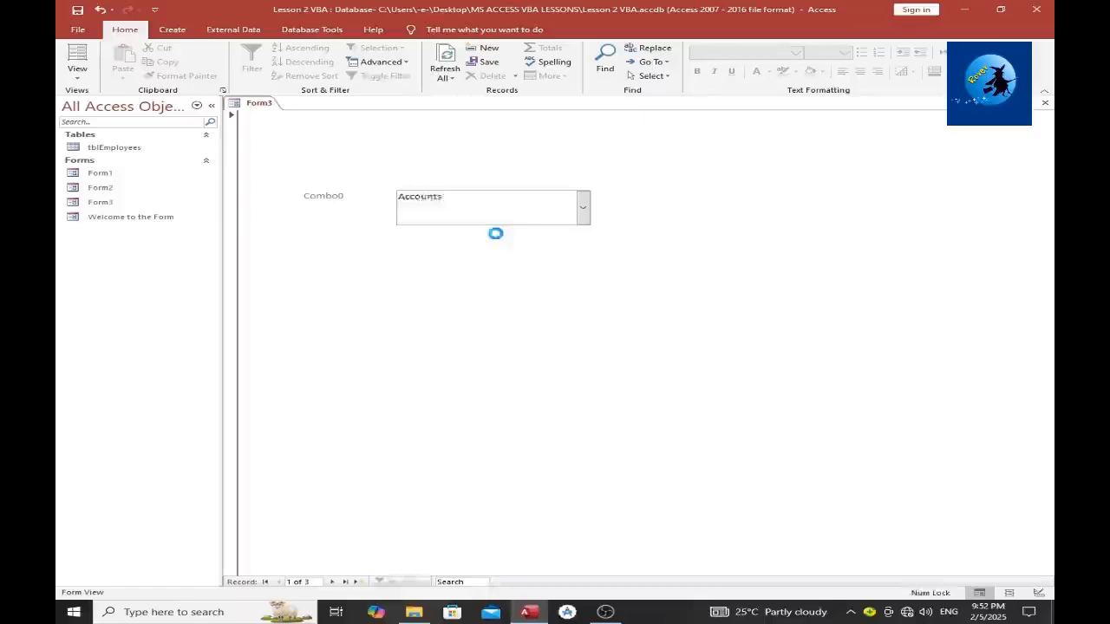
left_click(96, 146)
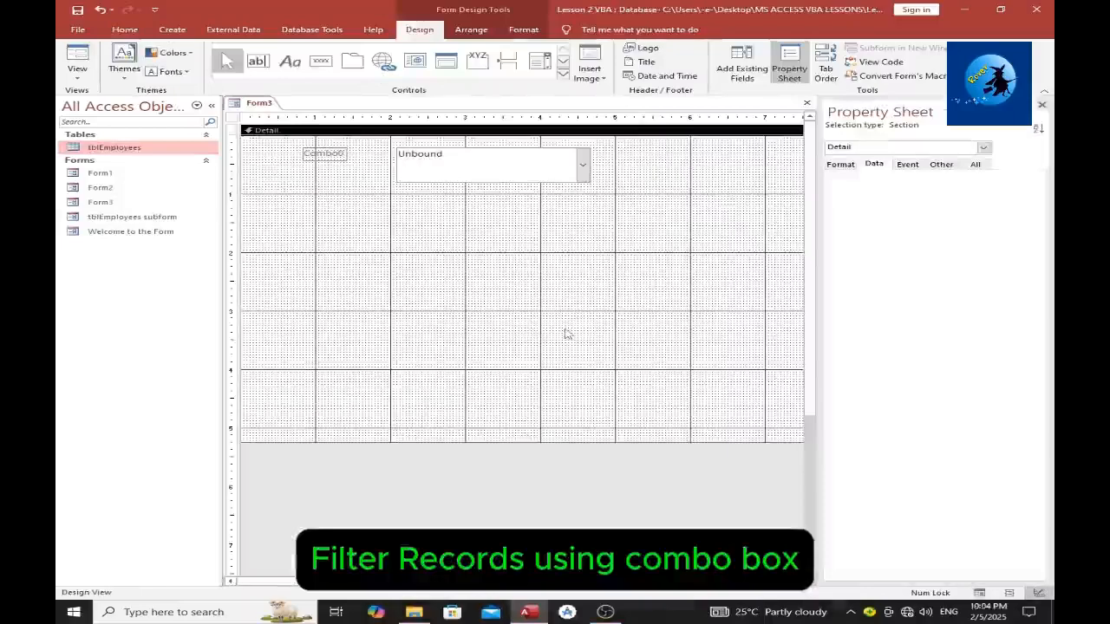
Draw a subform control below the combo box in Form3's Detail section, about 6.3 by 1.8 ruler units
left_click(563, 75)
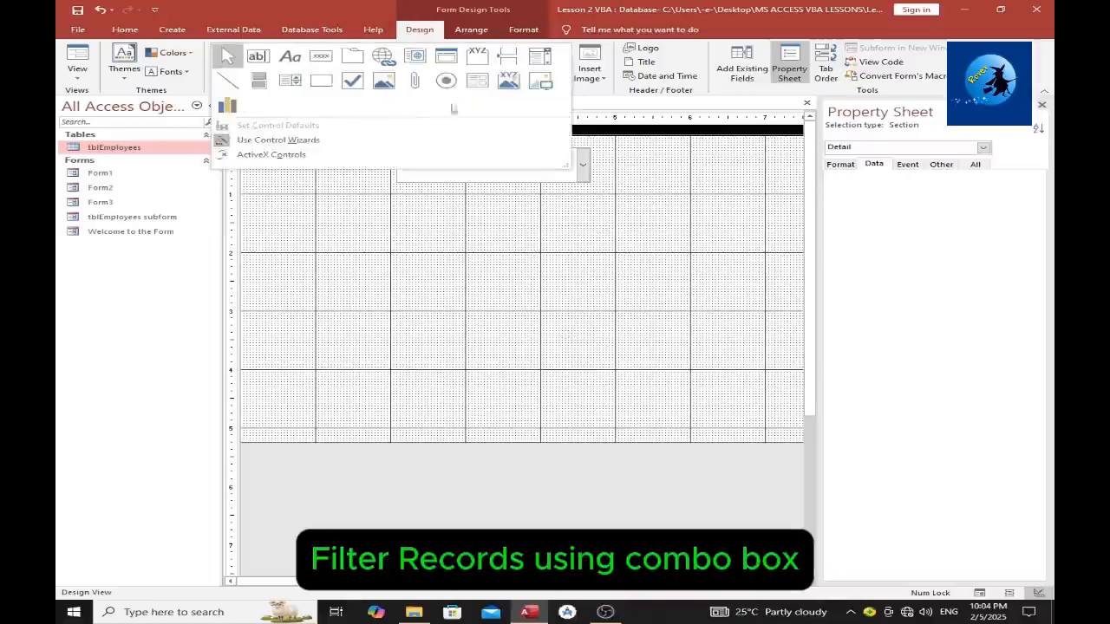
left_click(476, 81)
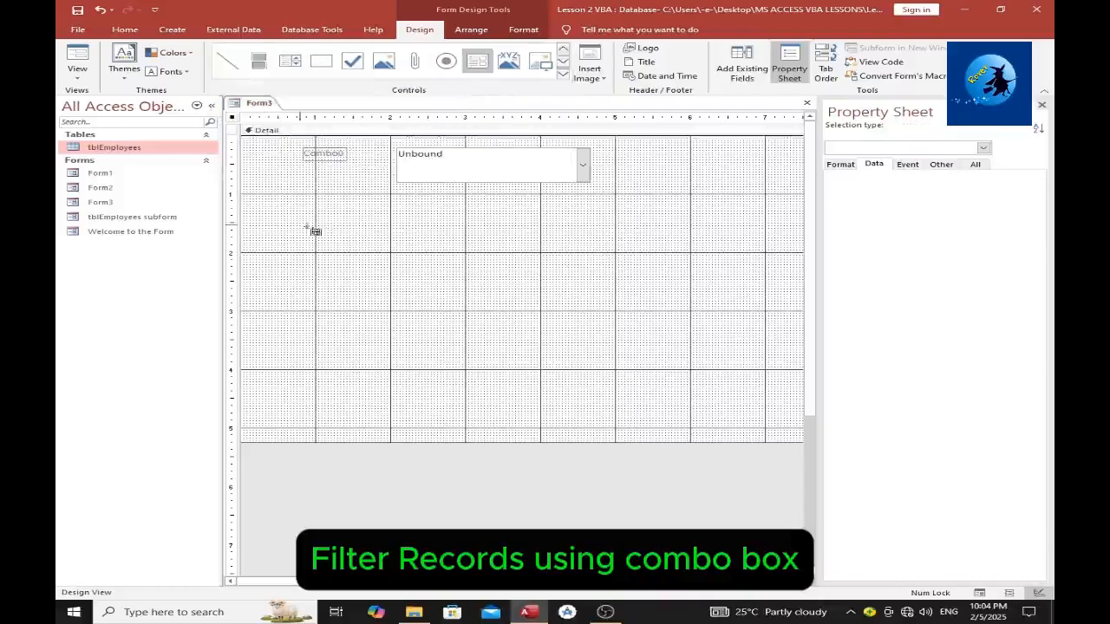
left_click_drag(299, 224, 773, 330)
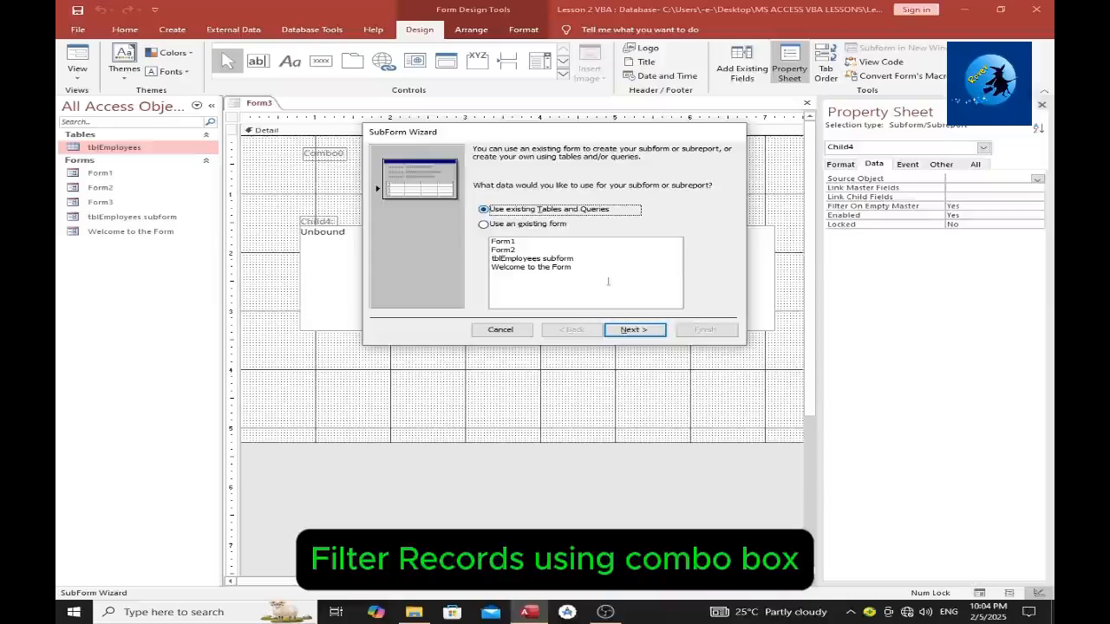
Finish the SubForm Wizard with all tblEmployees fields, the EmployeeID link and the suggested subform name
left_click(629, 332)
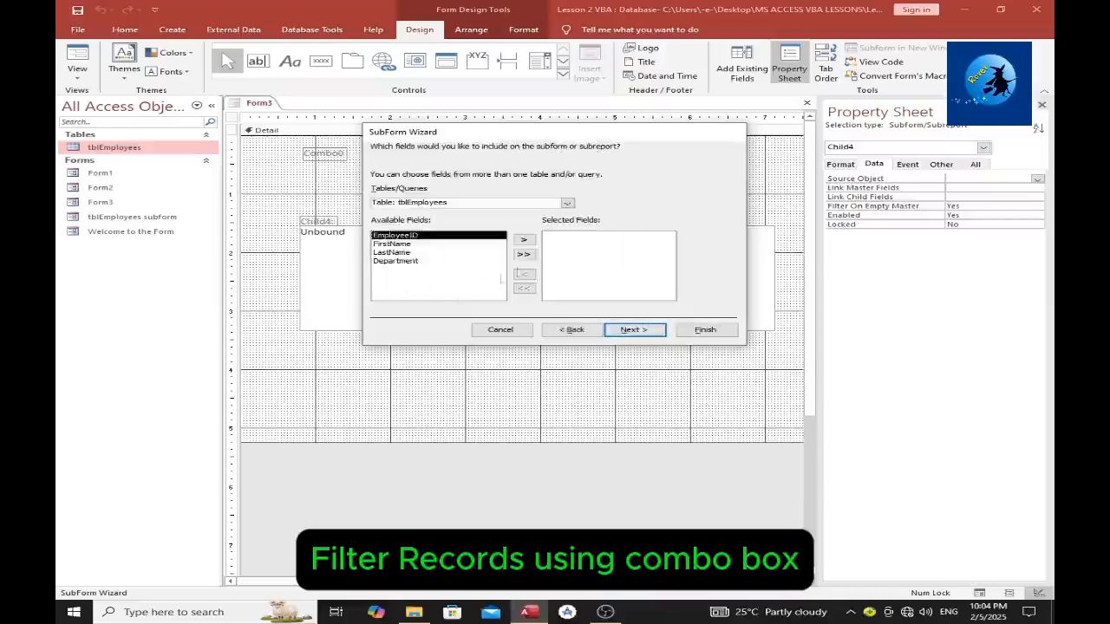
left_click(523, 254)
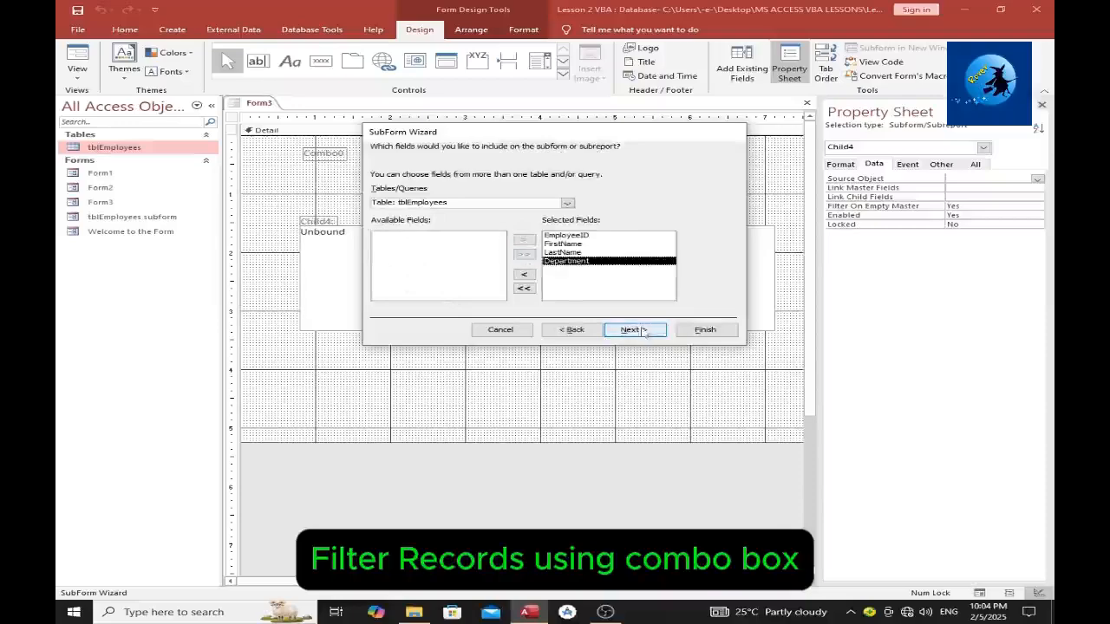
left_click(643, 330)
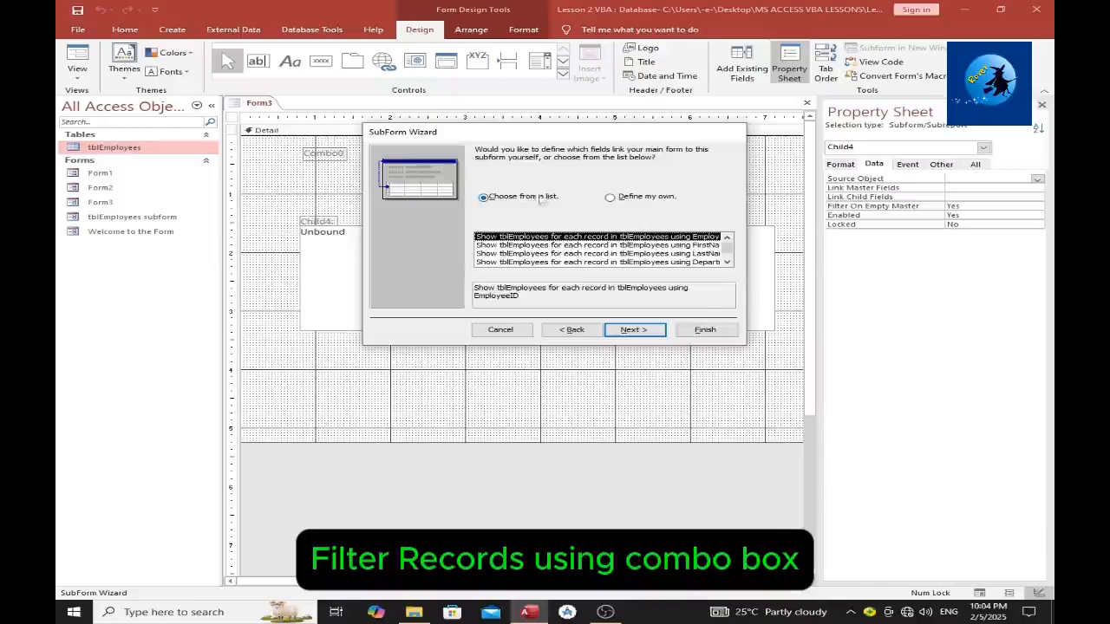
left_click(634, 330)
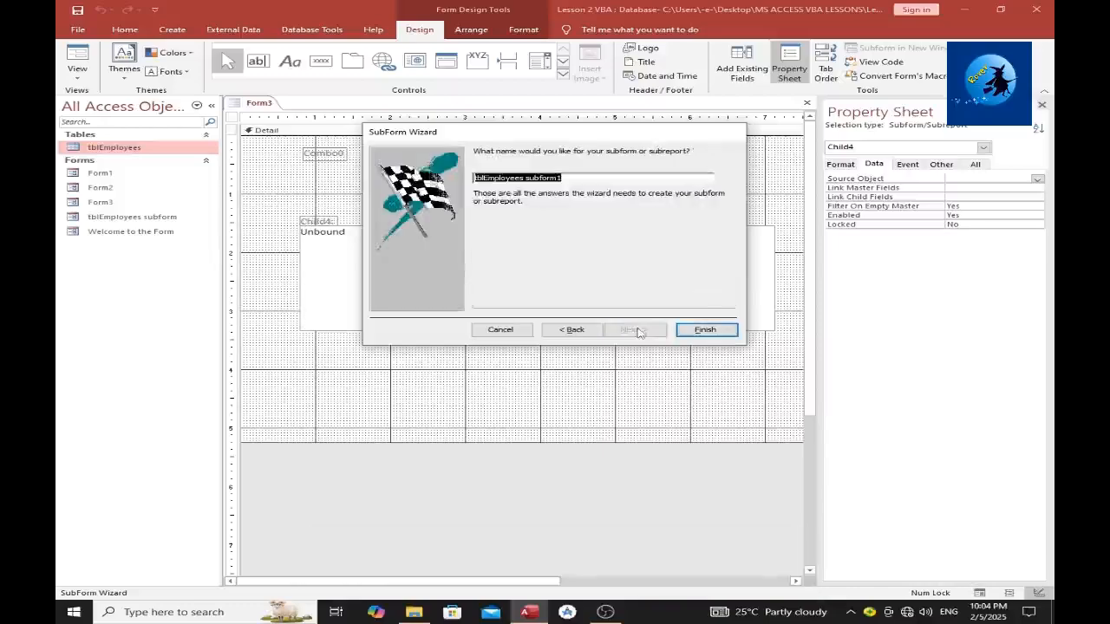
key("Return")
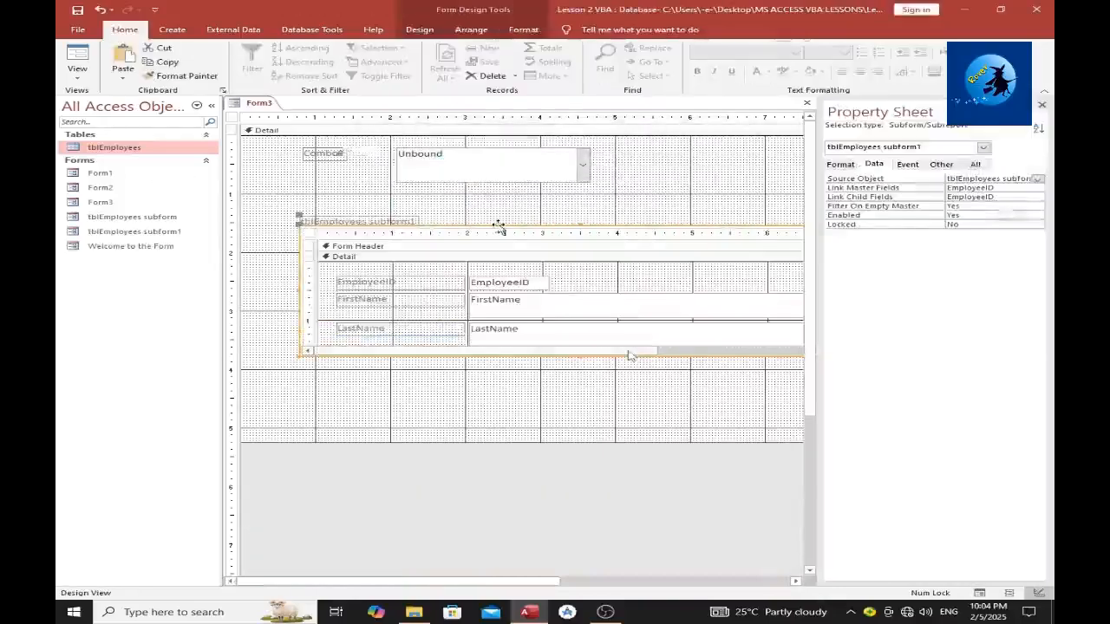
Move the subform about 0.5 ruler units left and 0.2 up in the Detail section and show Form3 in Form View
left_click_drag(498, 227, 464, 214)
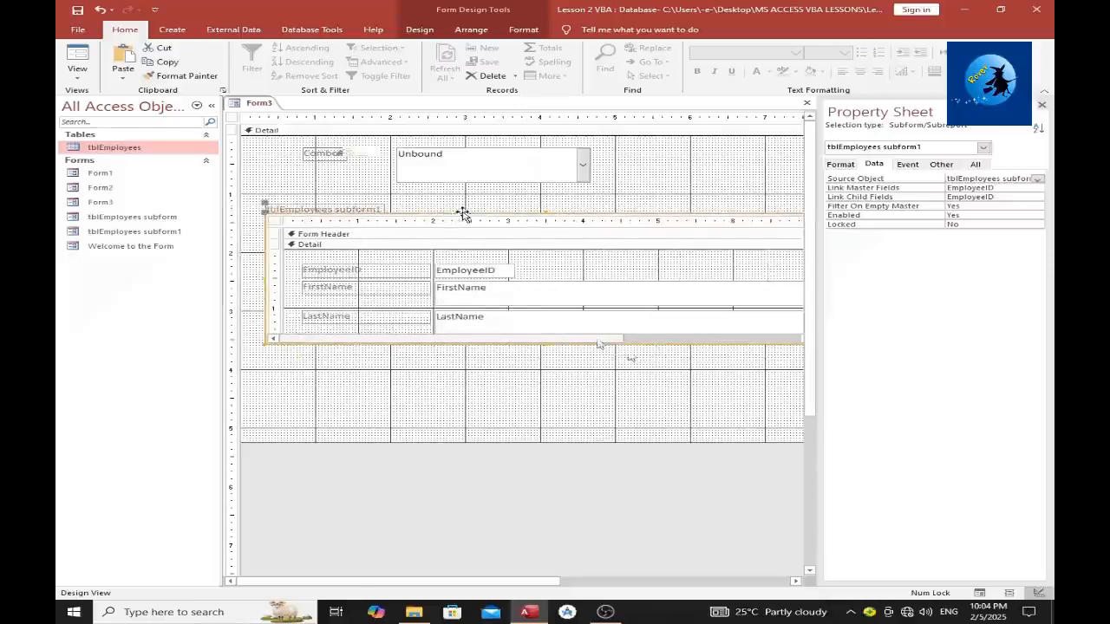
left_click(72, 75)
left_click(117, 99)
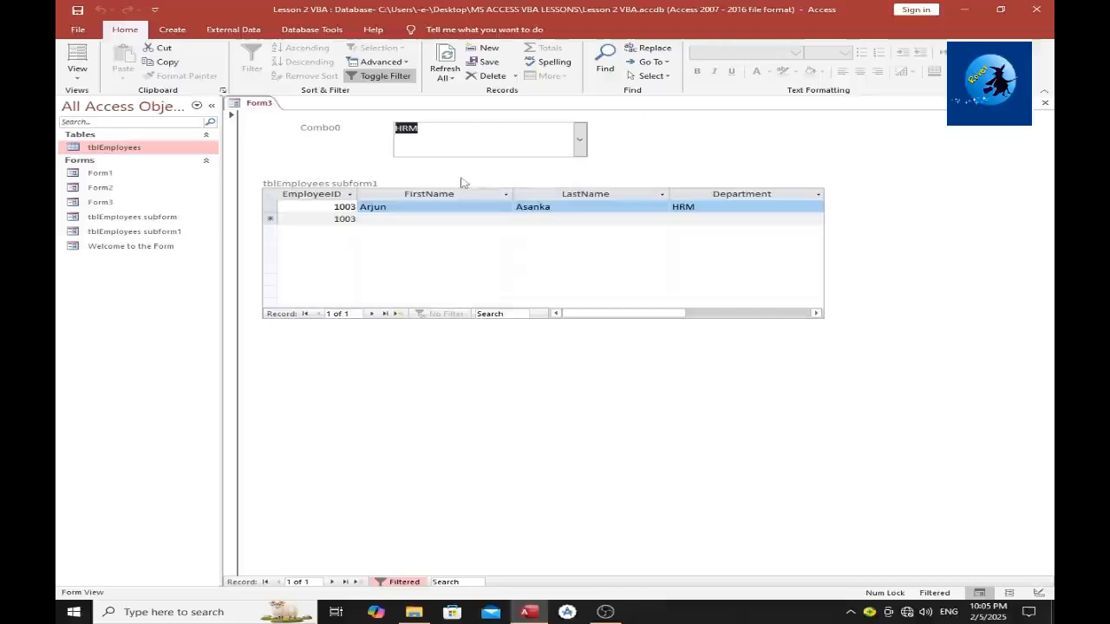
Test the subform filtering by choosing Accounts, HRM and Marketing one after another in the department combo box
left_click(580, 141)
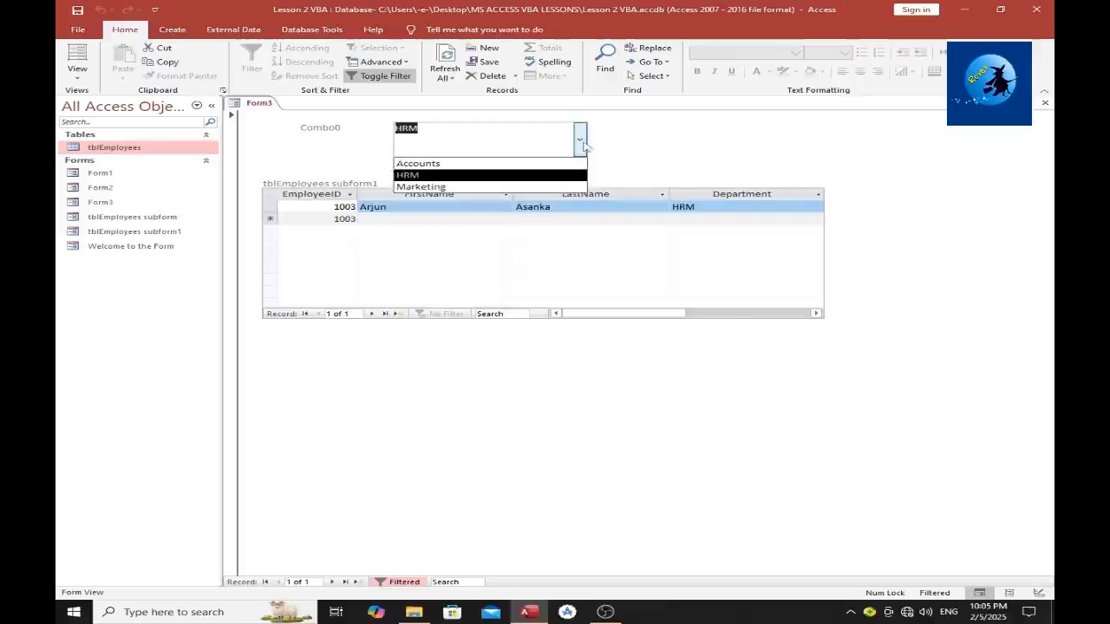
left_click(516, 163)
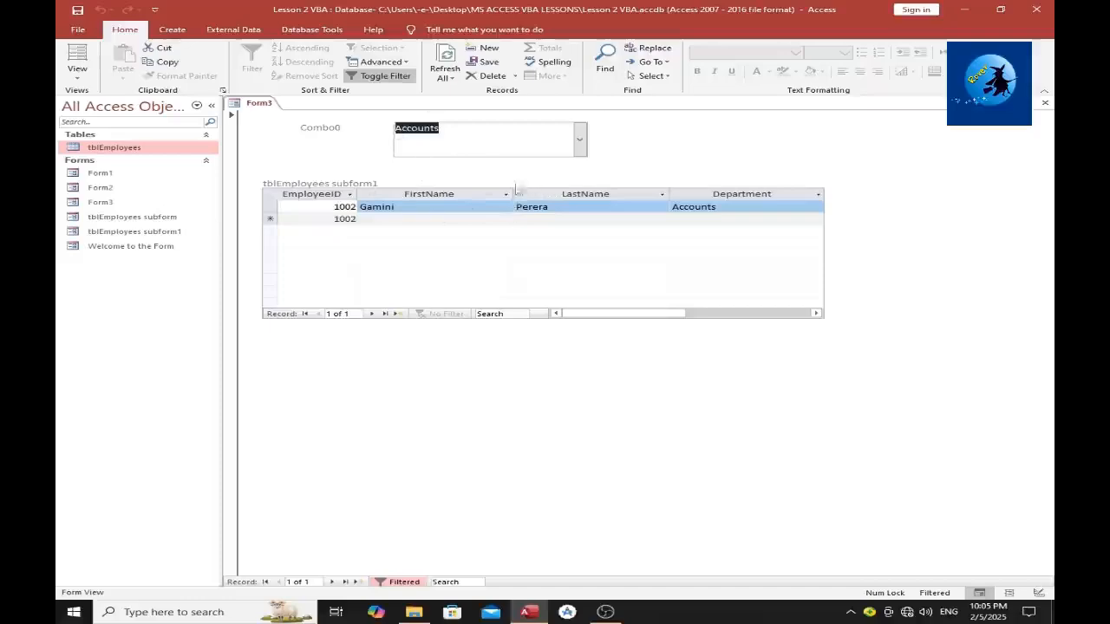
left_click(579, 138)
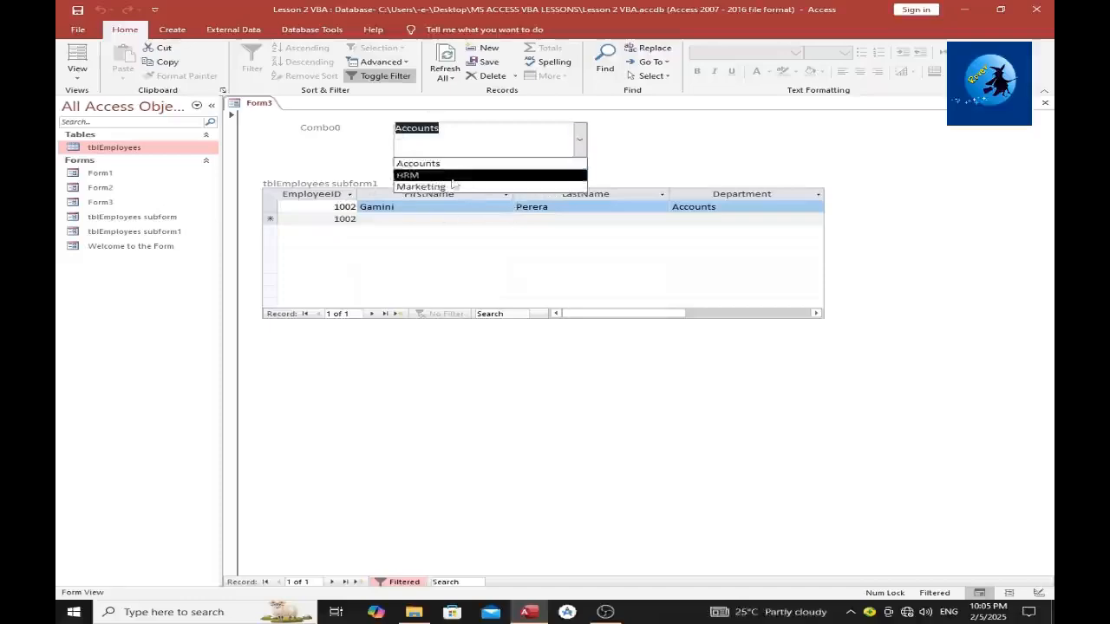
left_click(475, 176)
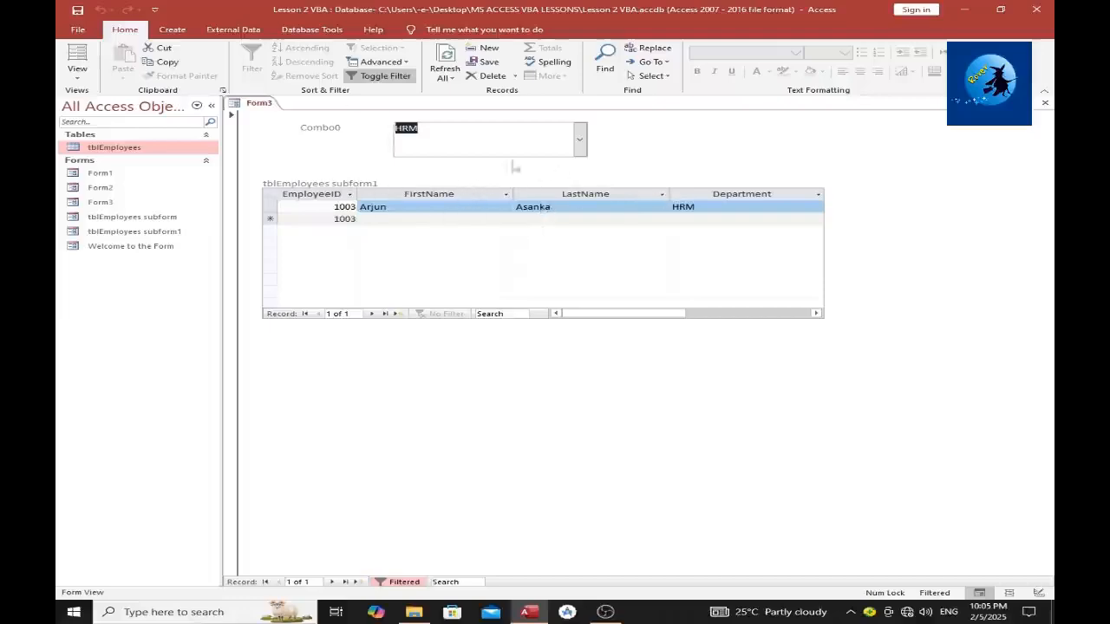
left_click(580, 141)
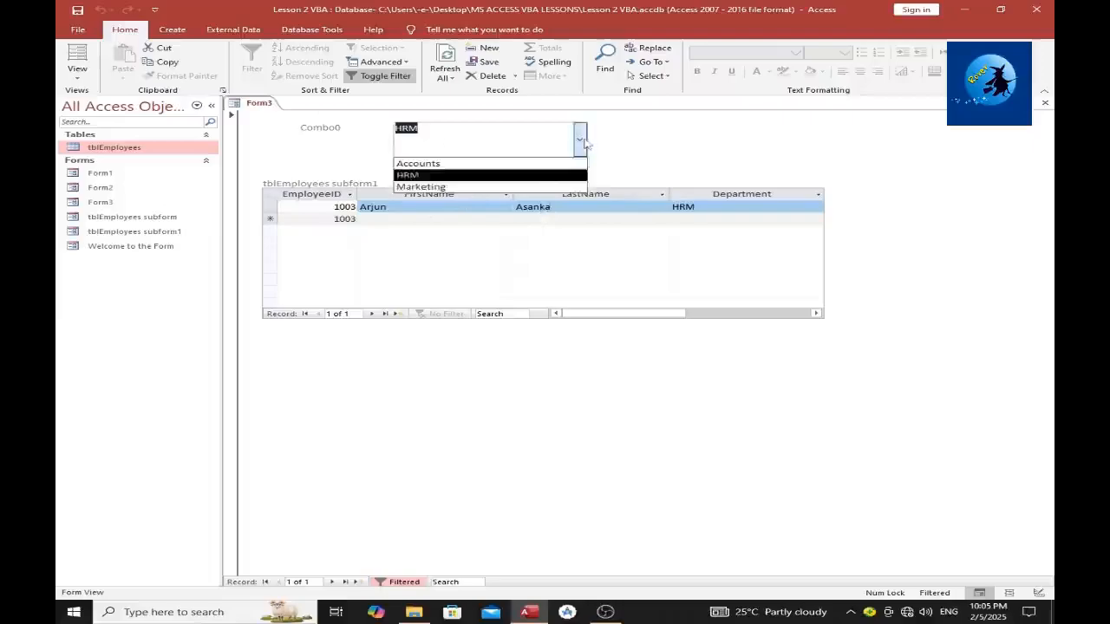
left_click(549, 185)
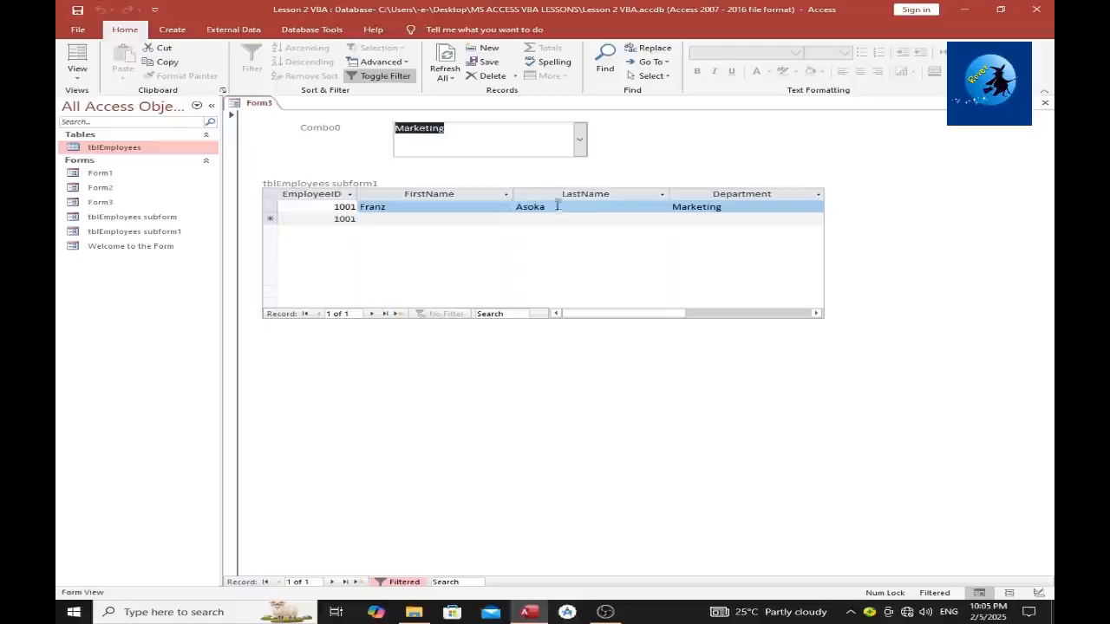